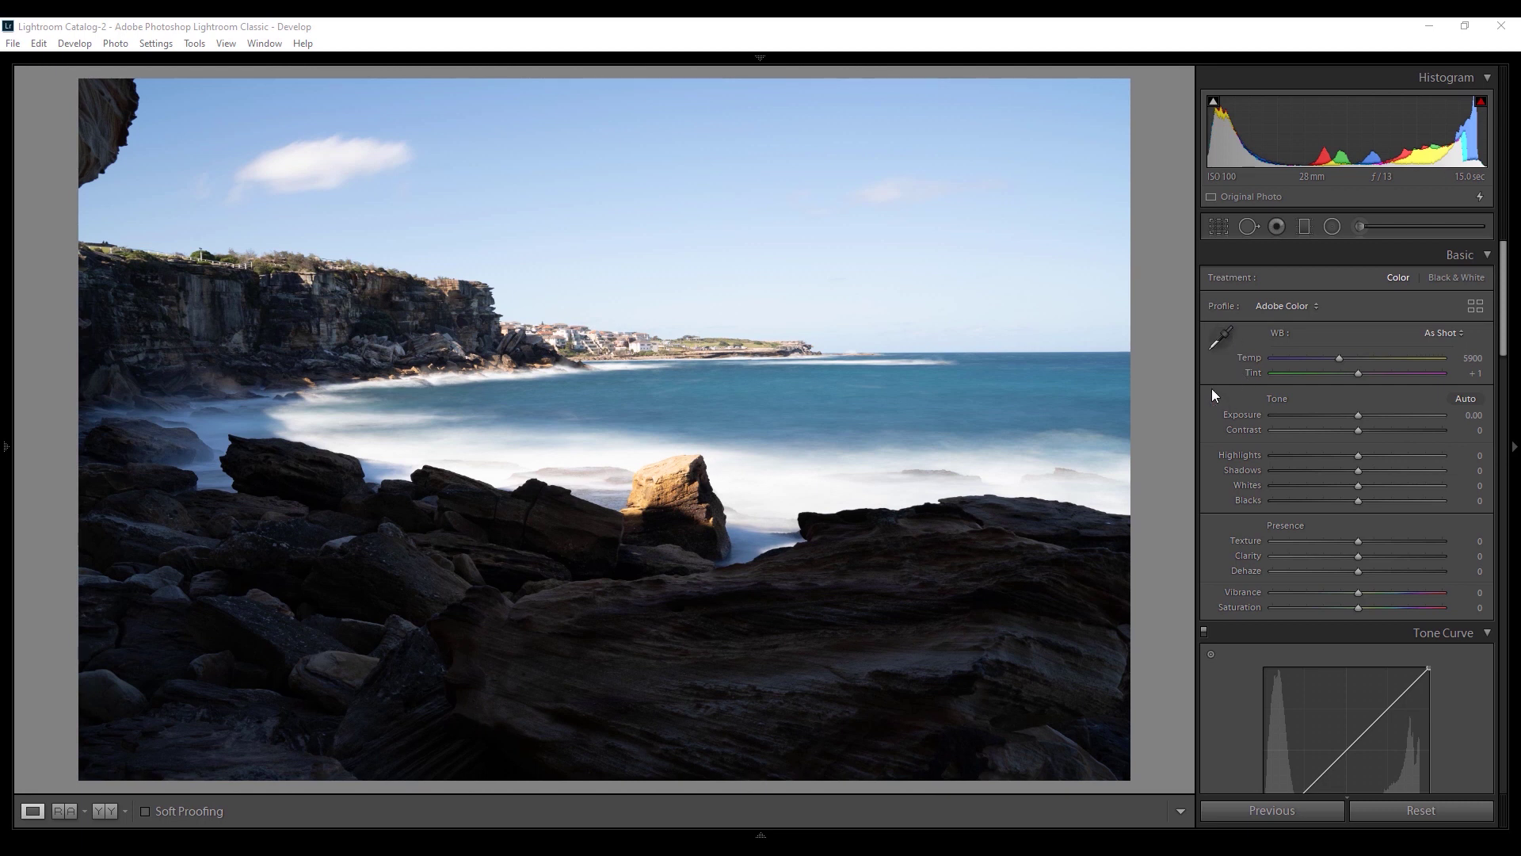
- Enable profile corrections for the lens and turn on Remove Chromatic Aberration
{"action": "scroll", "coordinate": [1213, 393], "scroll_direction": "down", "scroll_amount": 15}
{"action": "scroll", "coordinate": [1214, 393], "scroll_direction": "down", "scroll_amount": 4}
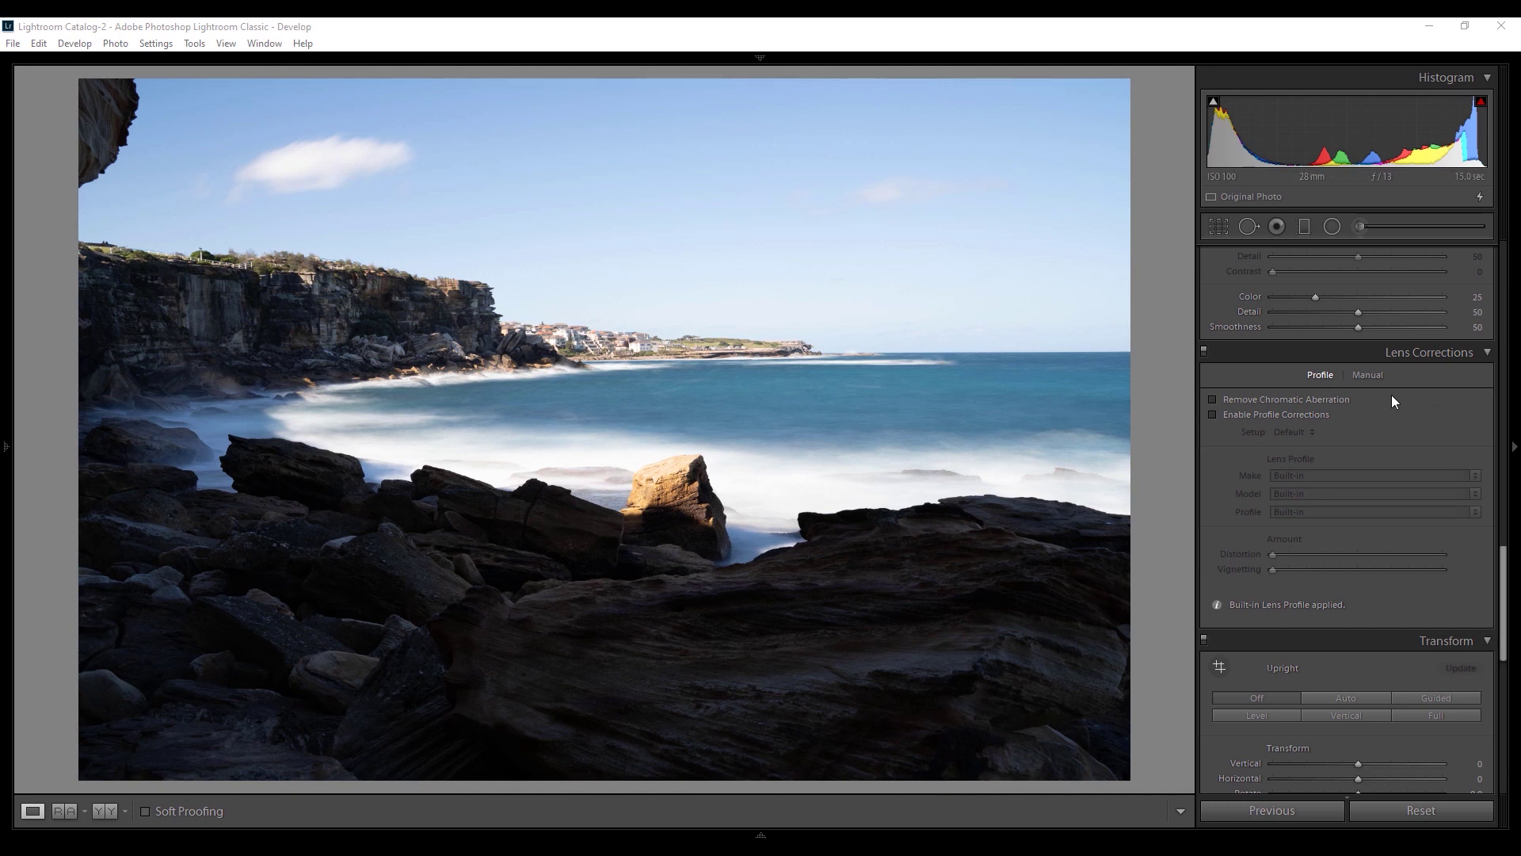
{"action": "left_click", "coordinate": [1243, 415]}
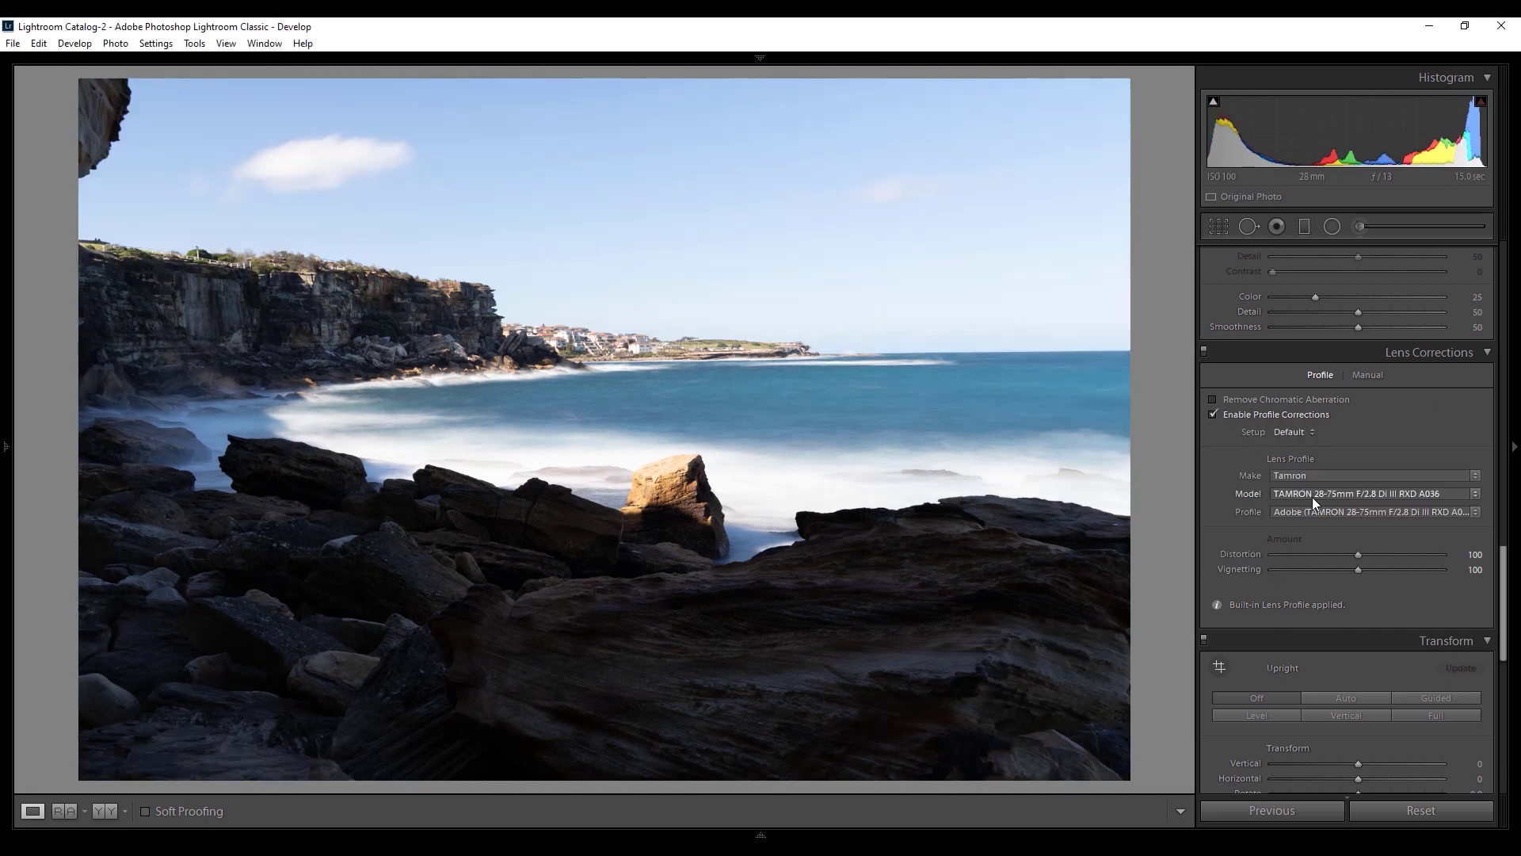
{"action": "left_click", "coordinate": [1237, 401]}
- Crop the photo to a vertical 4 x 5 / 8 x 10 frame around the cliff and sunlit rock, with the angle at 0.13
{"action": "scroll", "coordinate": [1213, 572], "scroll_direction": "up", "scroll_amount": 10}
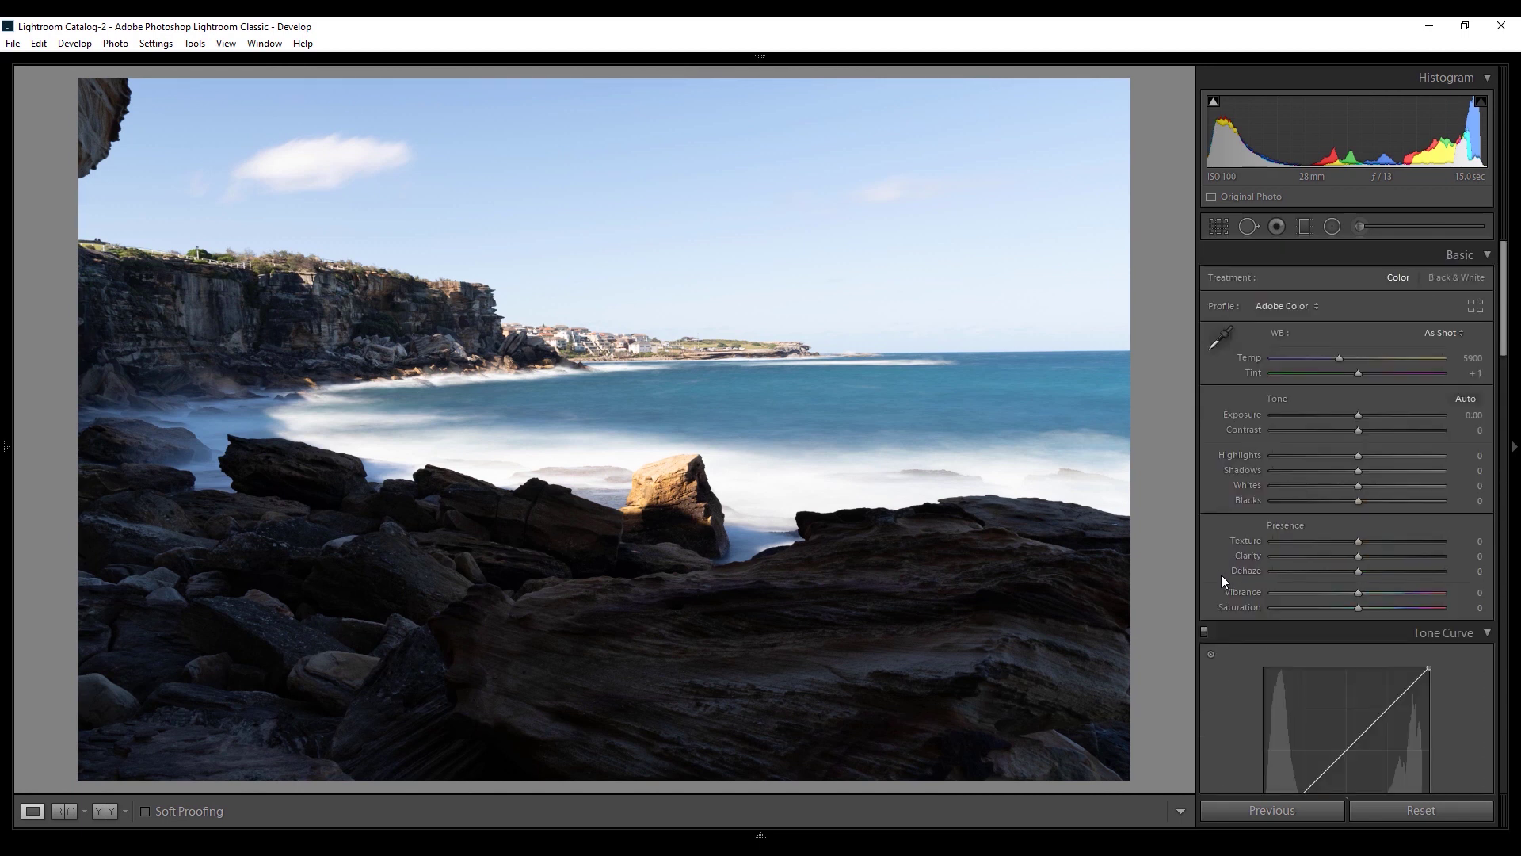
{"action": "left_click", "coordinate": [1219, 227]}
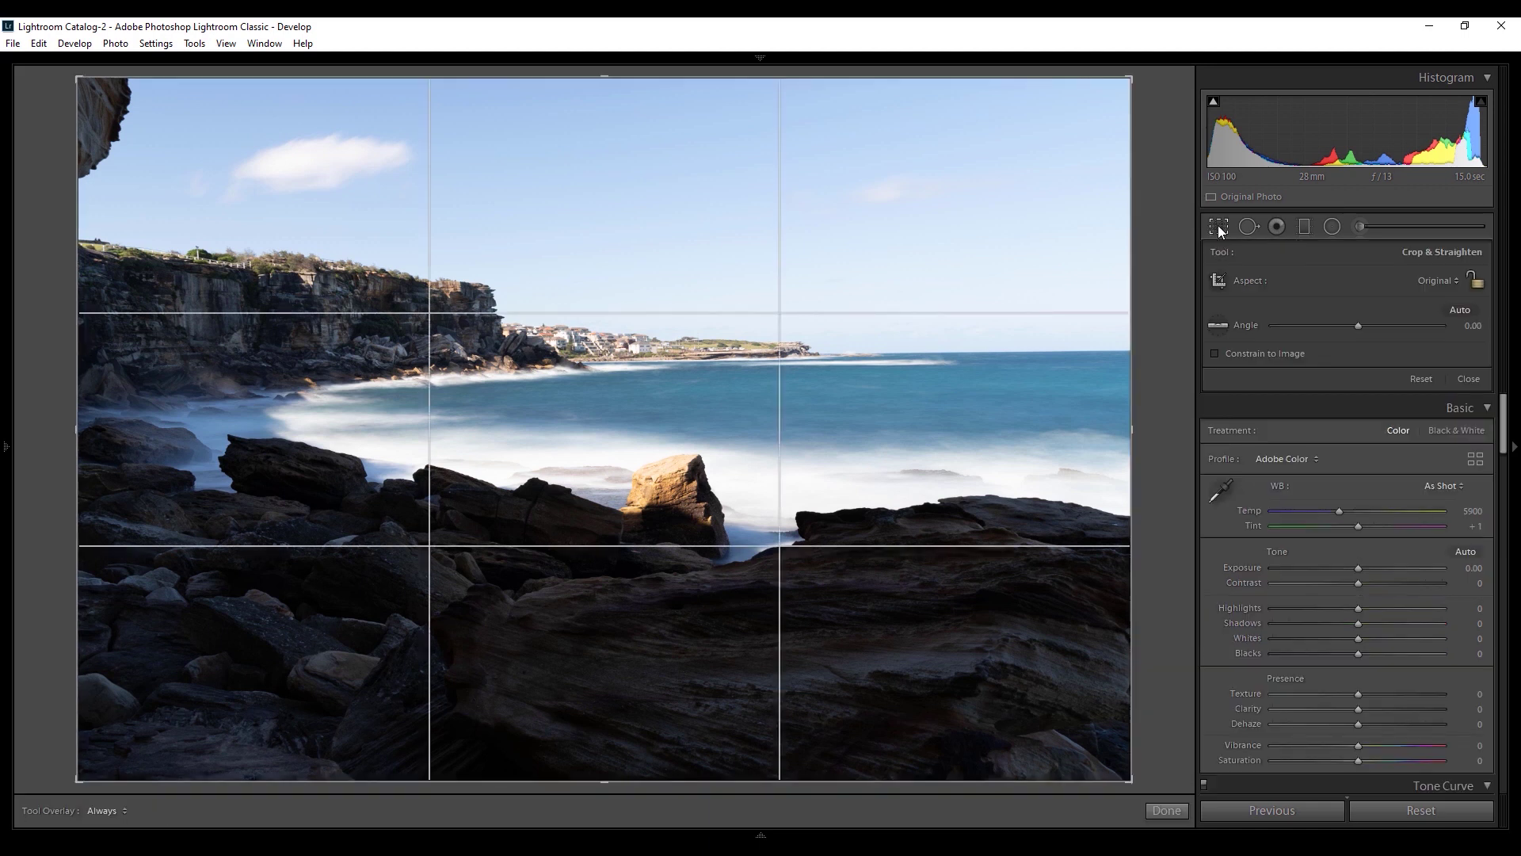
{"action": "left_click", "coordinate": [1434, 279]}
{"action": "left_click", "coordinate": [1358, 375]}
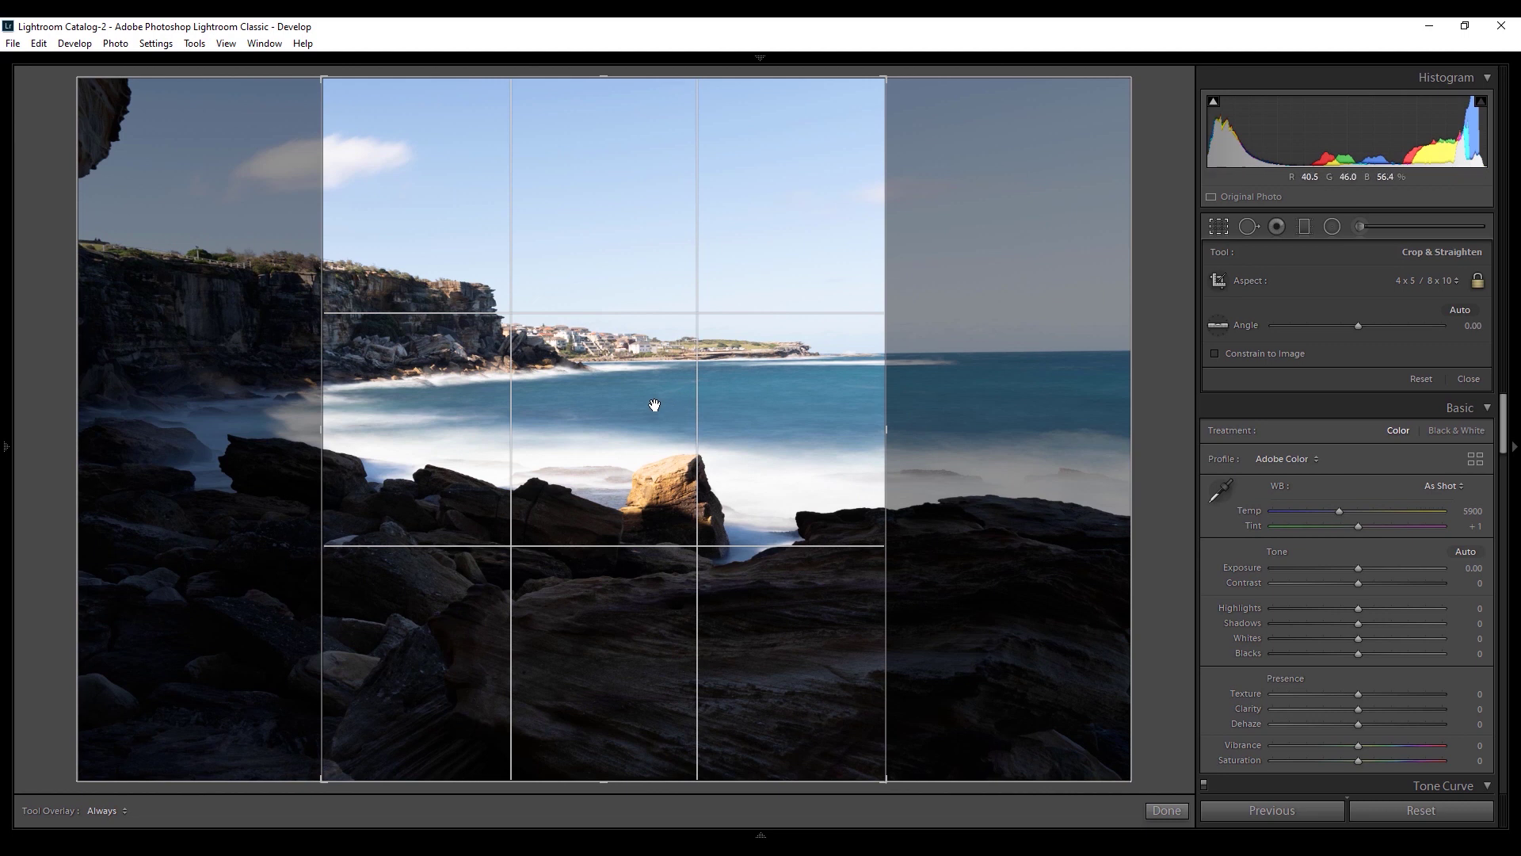
{"action": "left_click_drag", "start_coordinate": [628, 400], "coordinate": [771, 413]}
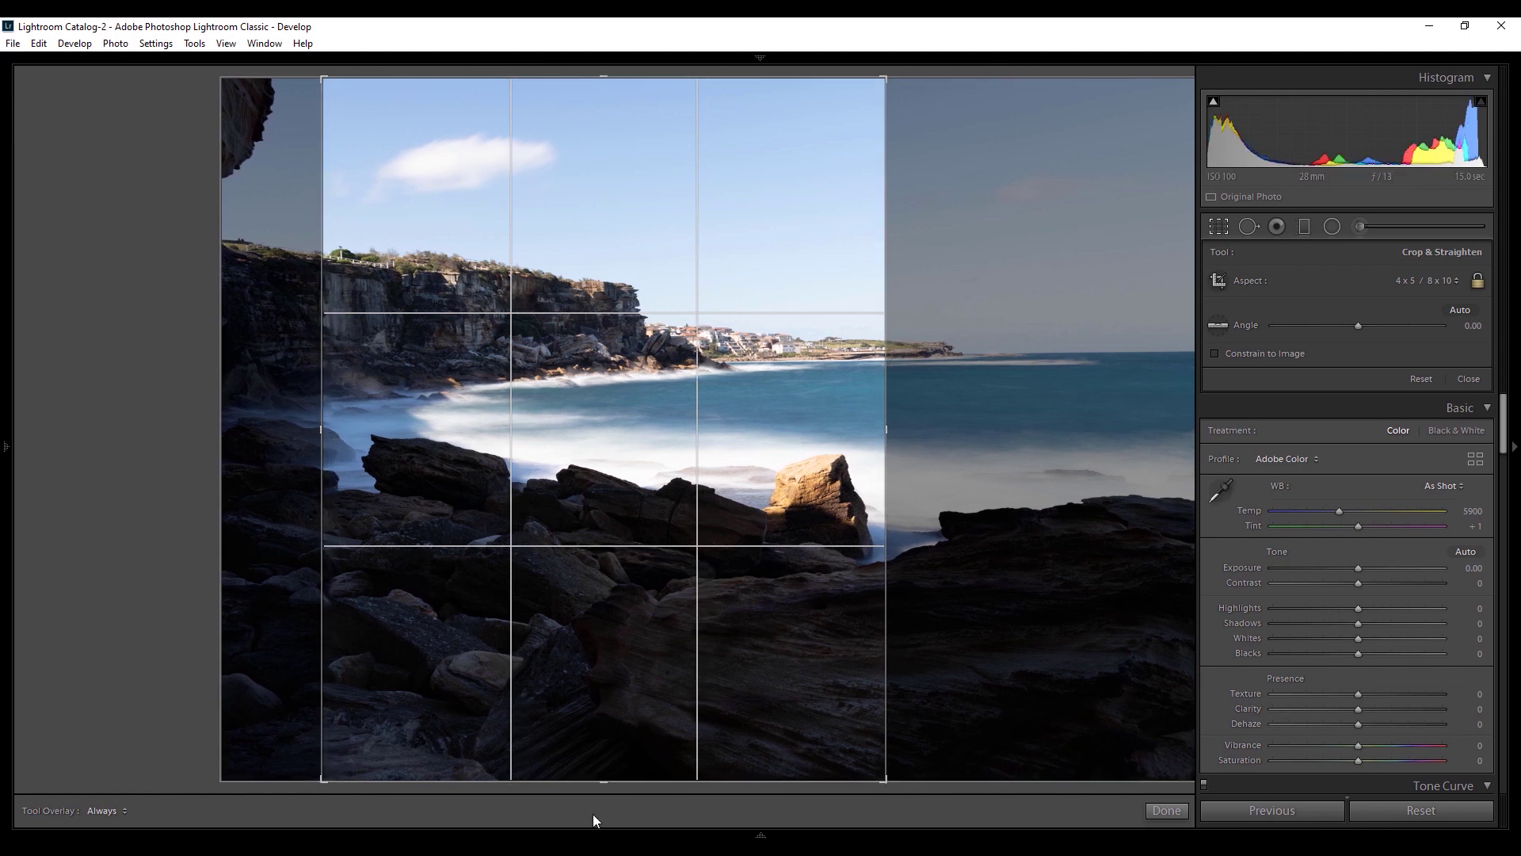
{"action": "left_click_drag", "start_coordinate": [605, 787], "coordinate": [605, 788]}
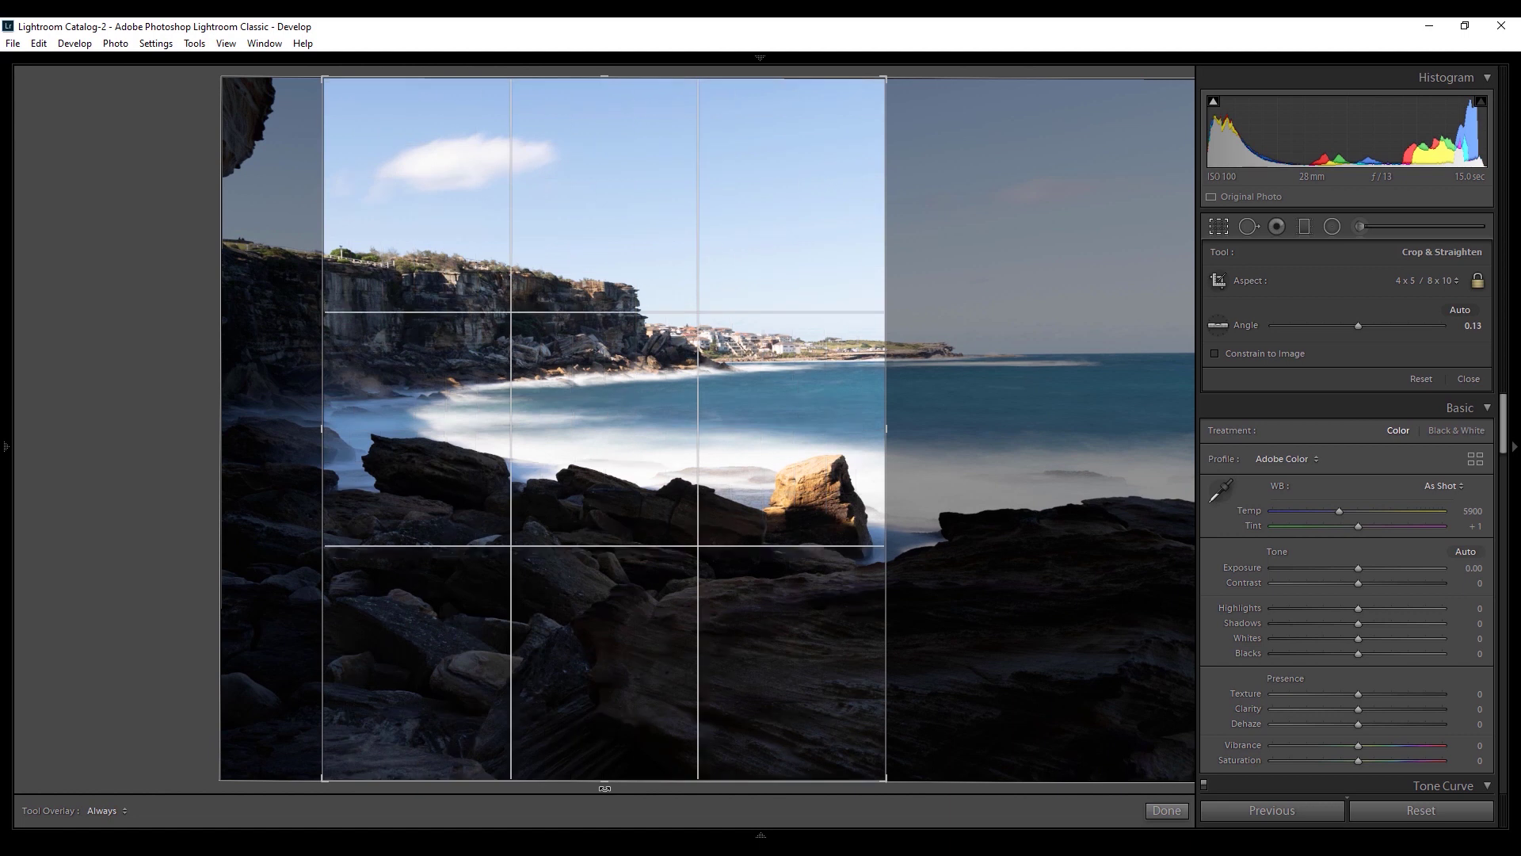
{"action": "key", "text": "Return"}
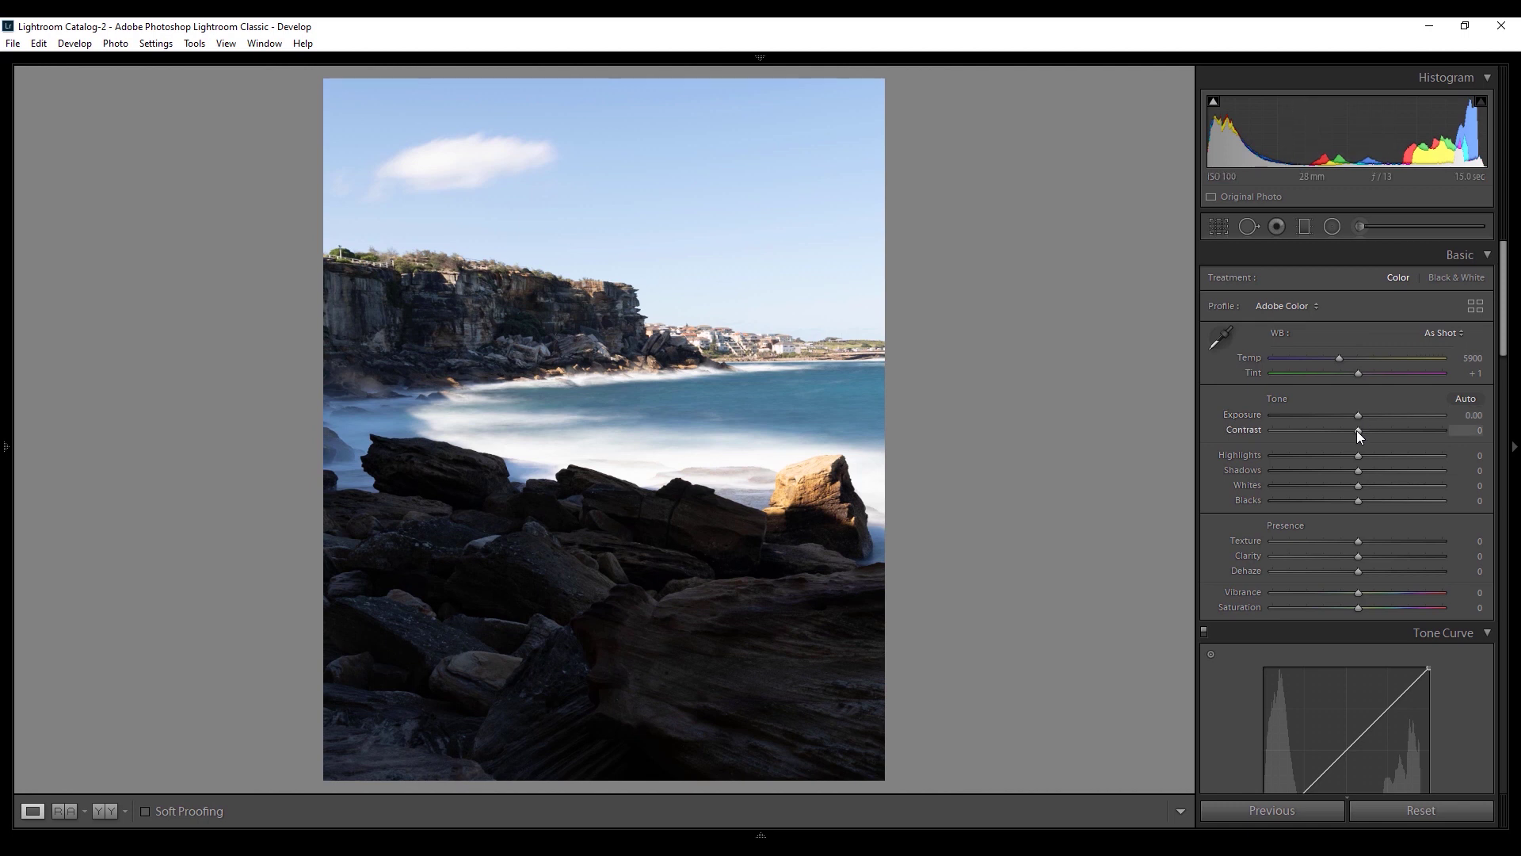
- Set Contrast to +16, Highlights to -85, Shadows to +45, Whites to -35 and Blacks to +60
{"action": "left_click_drag", "start_coordinate": [1356, 431], "coordinate": [1369, 430]}
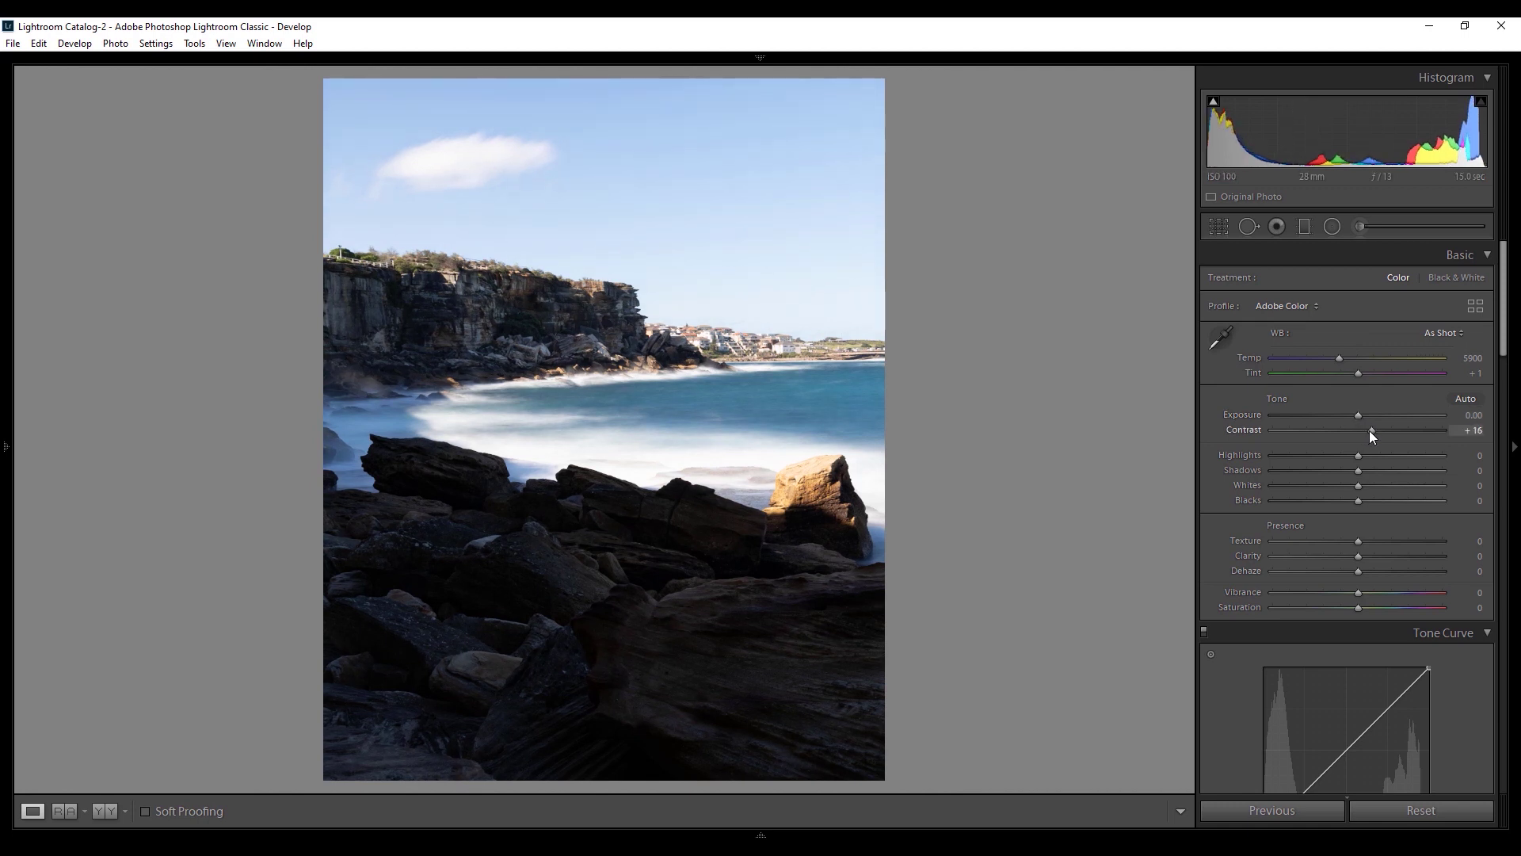
{"action": "left_click_drag", "start_coordinate": [1333, 460], "coordinate": [1293, 461]}
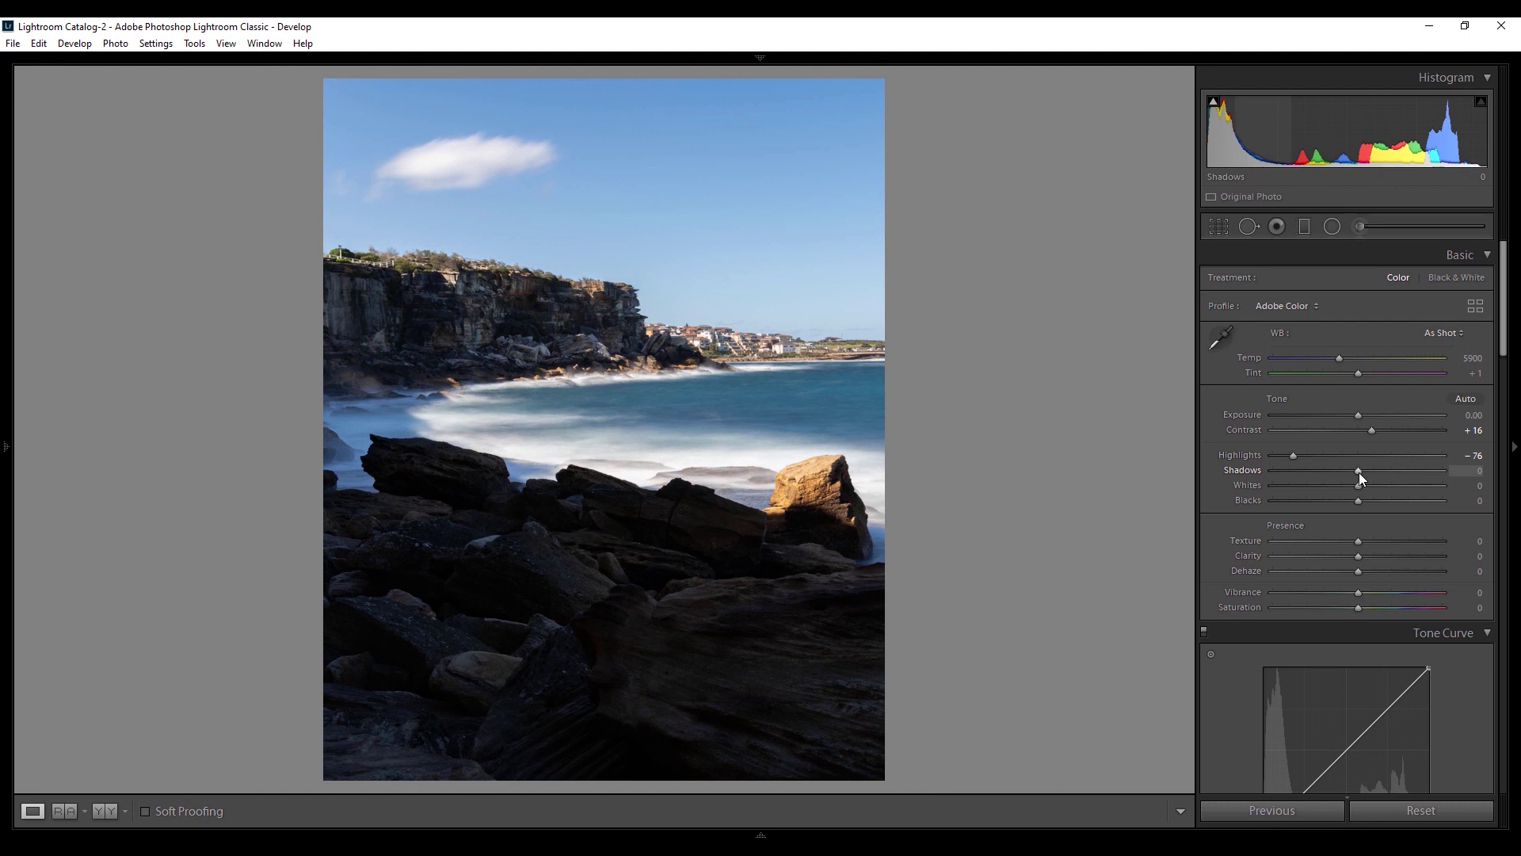
{"action": "left_click_drag", "start_coordinate": [1362, 472], "coordinate": [1397, 473]}
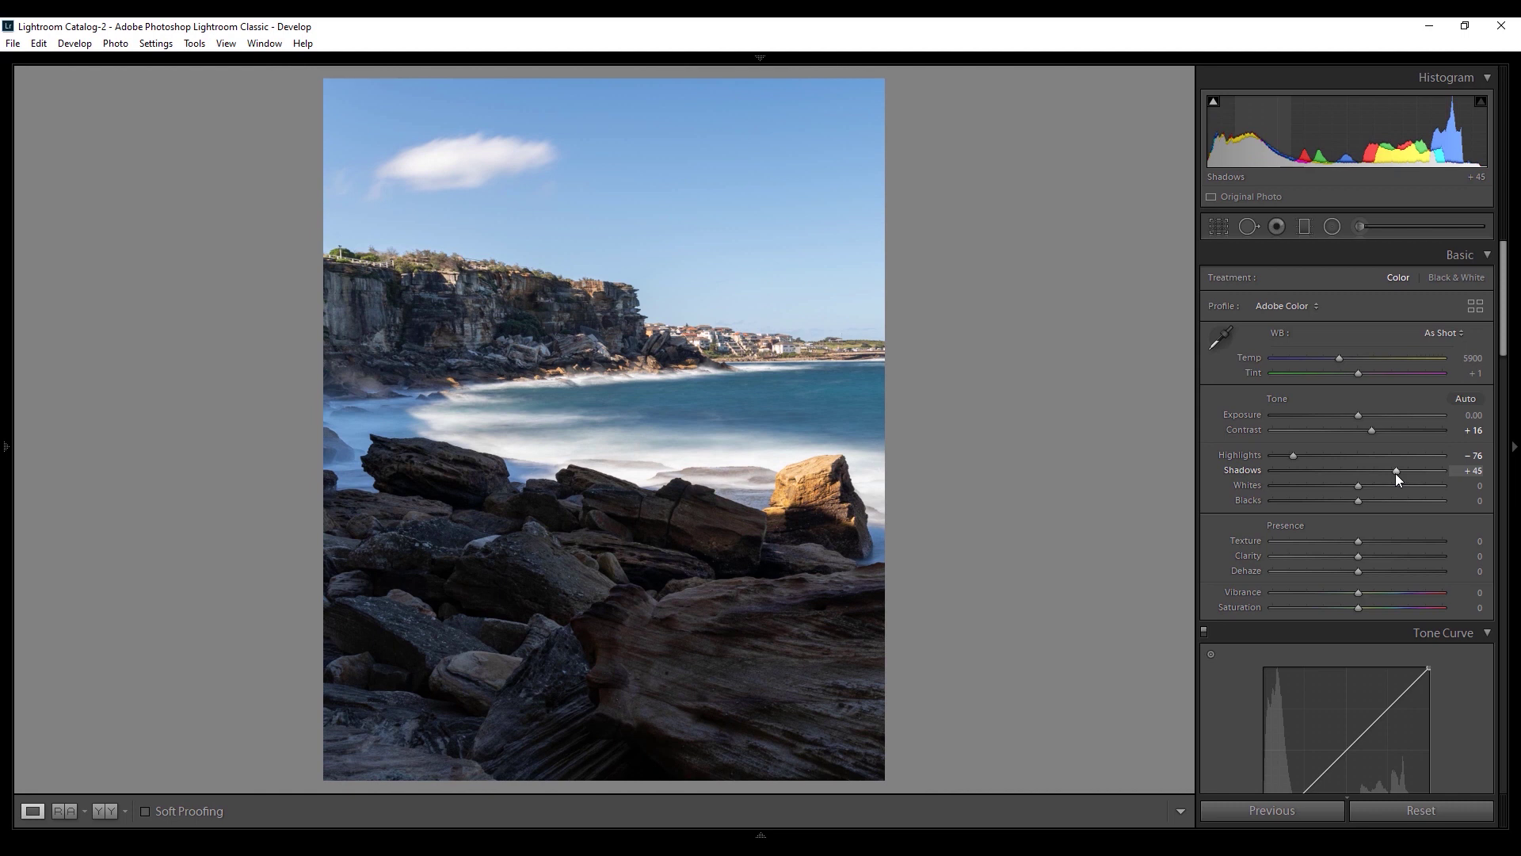
{"action": "left_click_drag", "start_coordinate": [1292, 458], "coordinate": [1286, 459]}
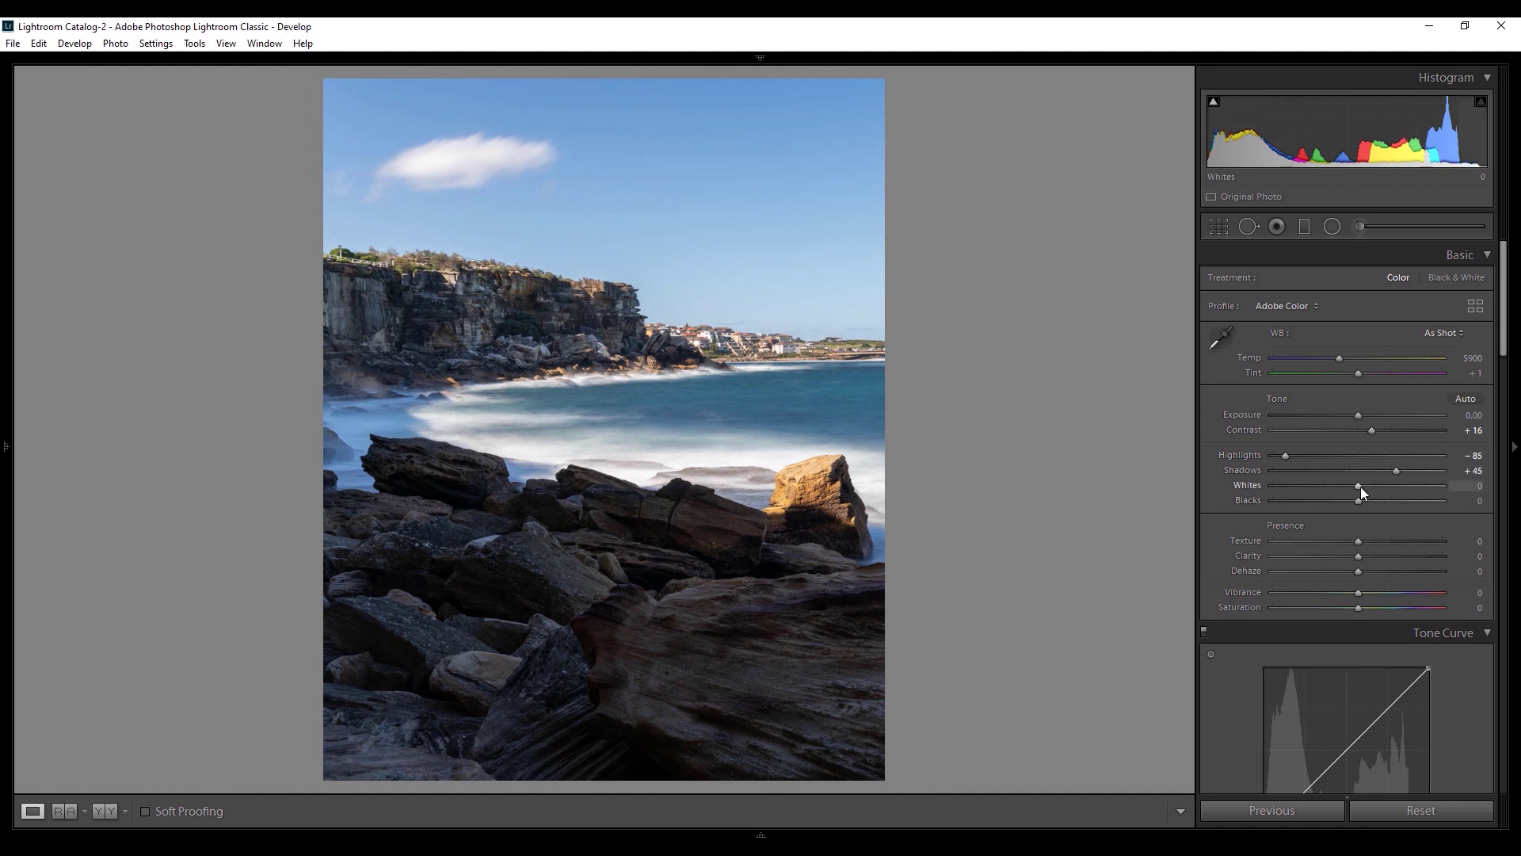
{"action": "left_click_drag", "start_coordinate": [1357, 489], "coordinate": [1333, 495]}
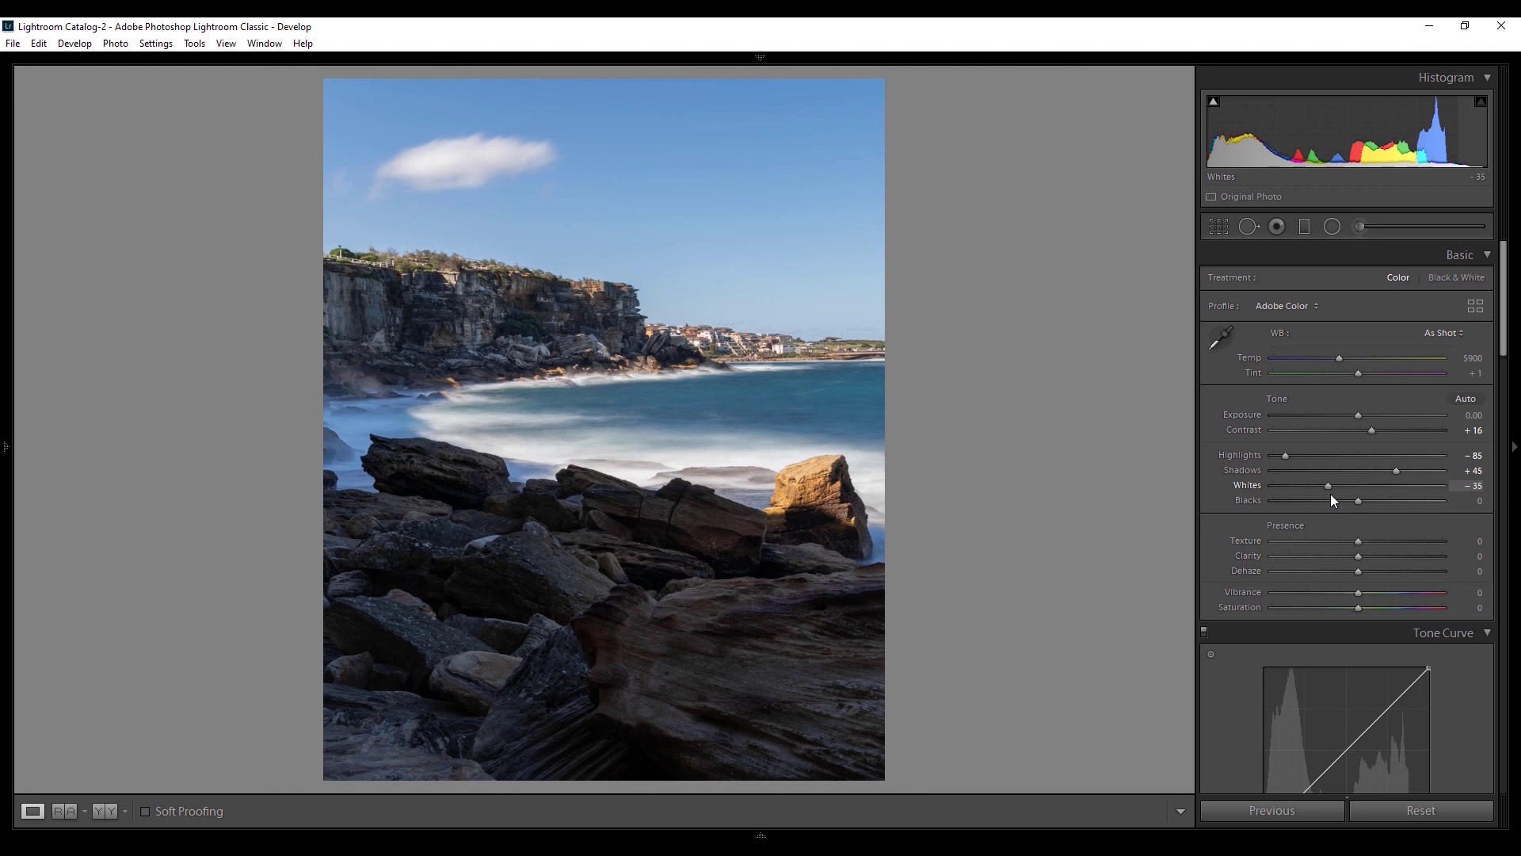
{"action": "left_click_drag", "start_coordinate": [1358, 499], "coordinate": [1401, 500]}
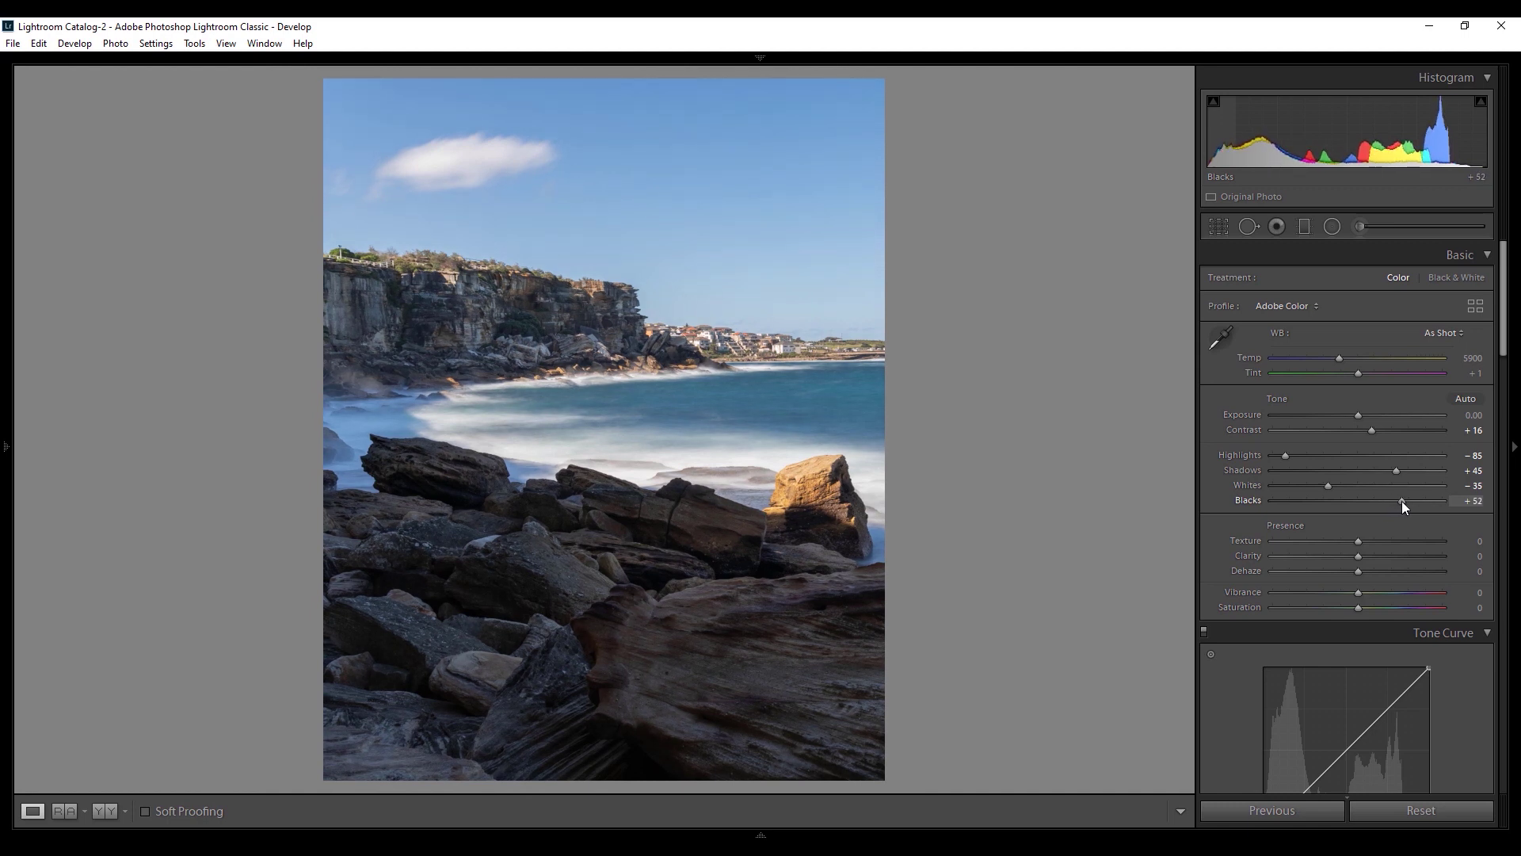
{"action": "left_click_drag", "start_coordinate": [1407, 504], "coordinate": [1409, 505]}
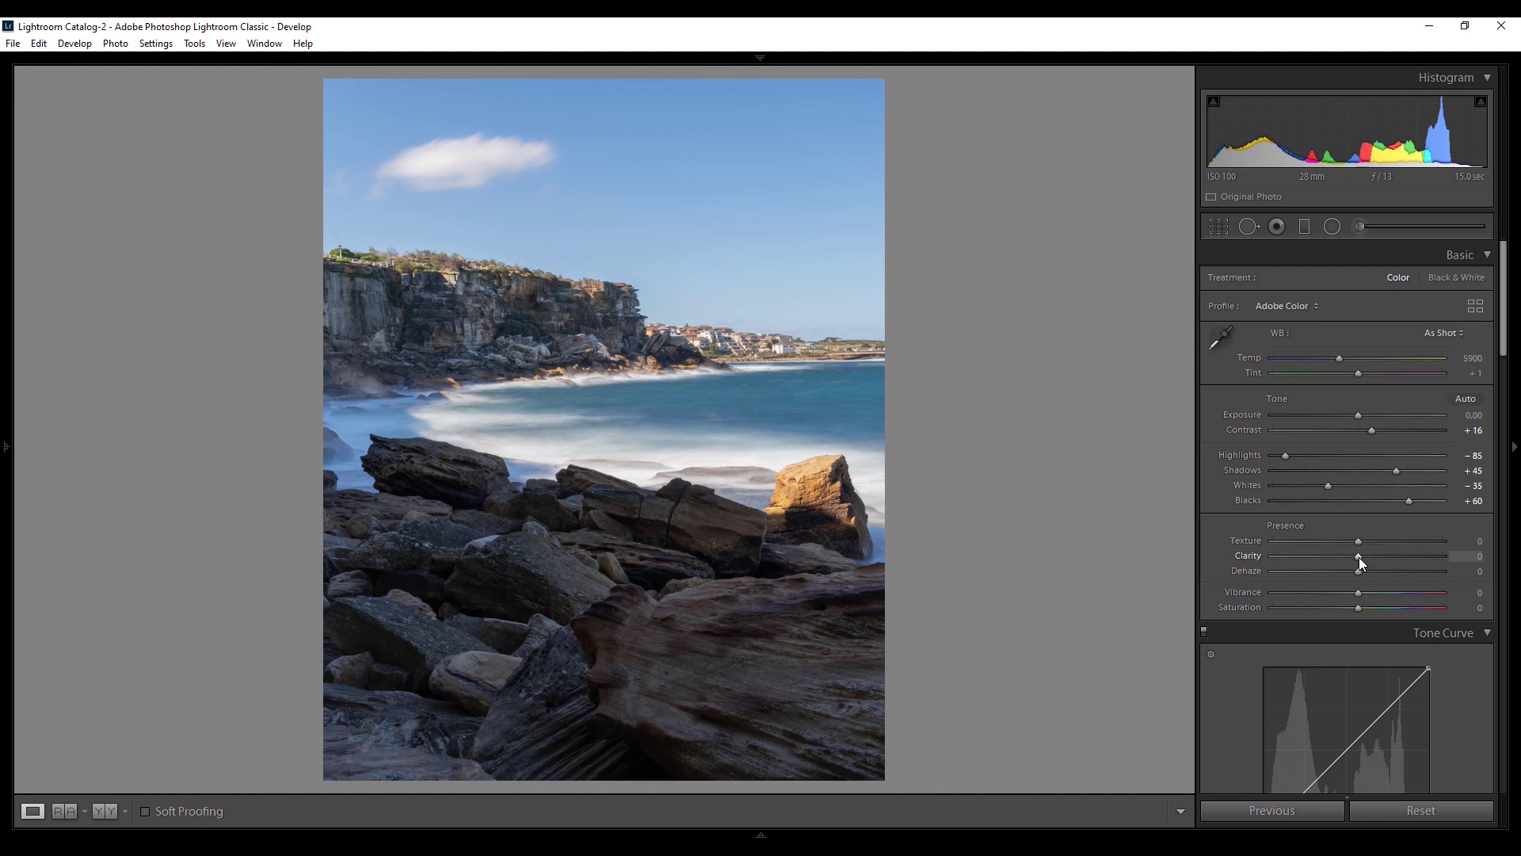
- Set Clarity to +10 and overall Saturation to -29
{"action": "left_click_drag", "start_coordinate": [1359, 556], "coordinate": [1370, 558]}
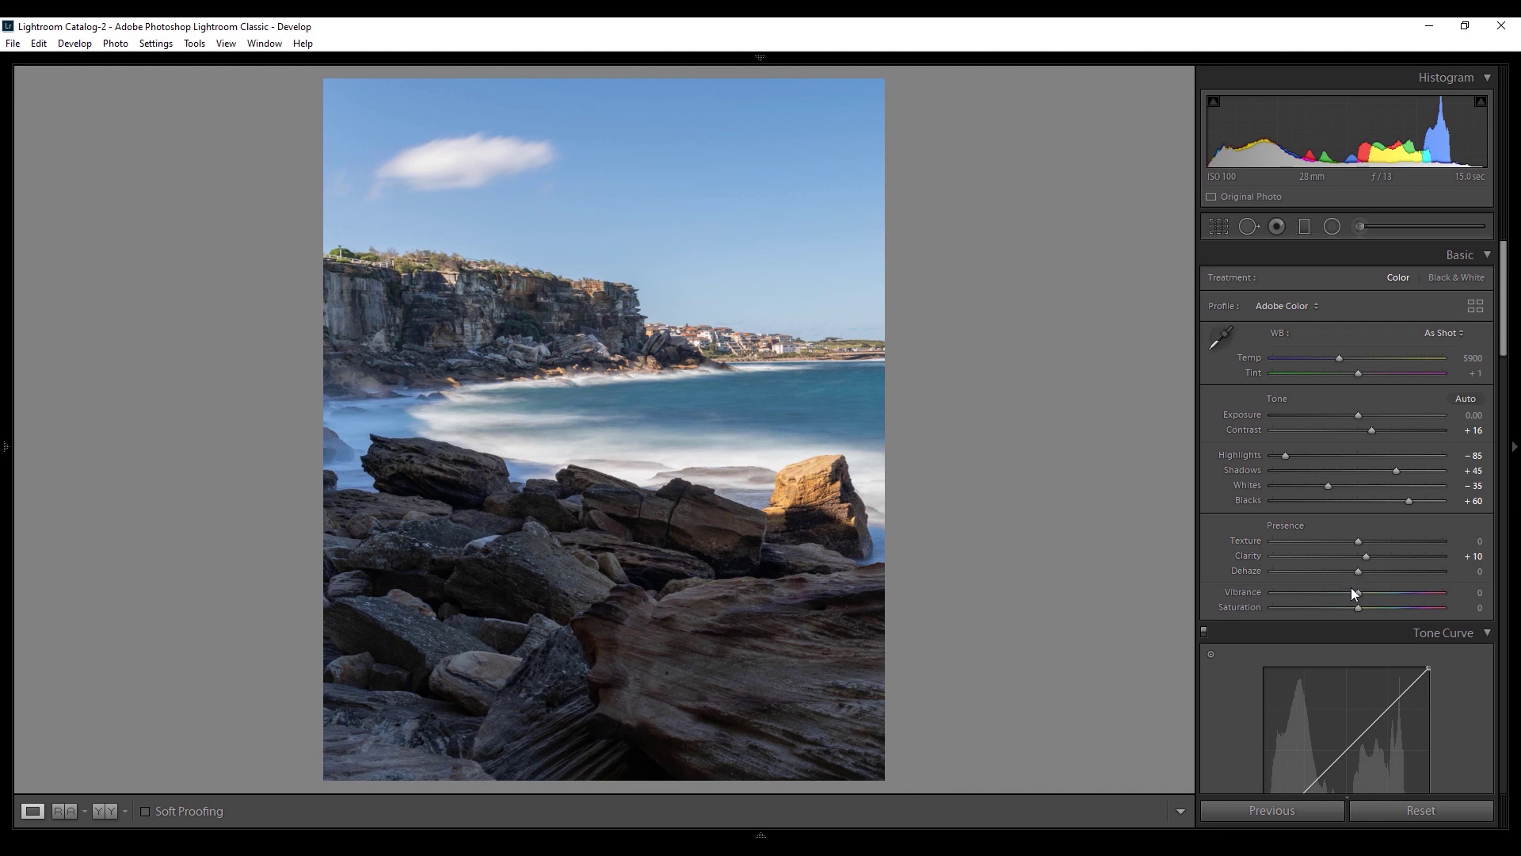
{"action": "left_click_drag", "start_coordinate": [1358, 608], "coordinate": [1329, 606]}
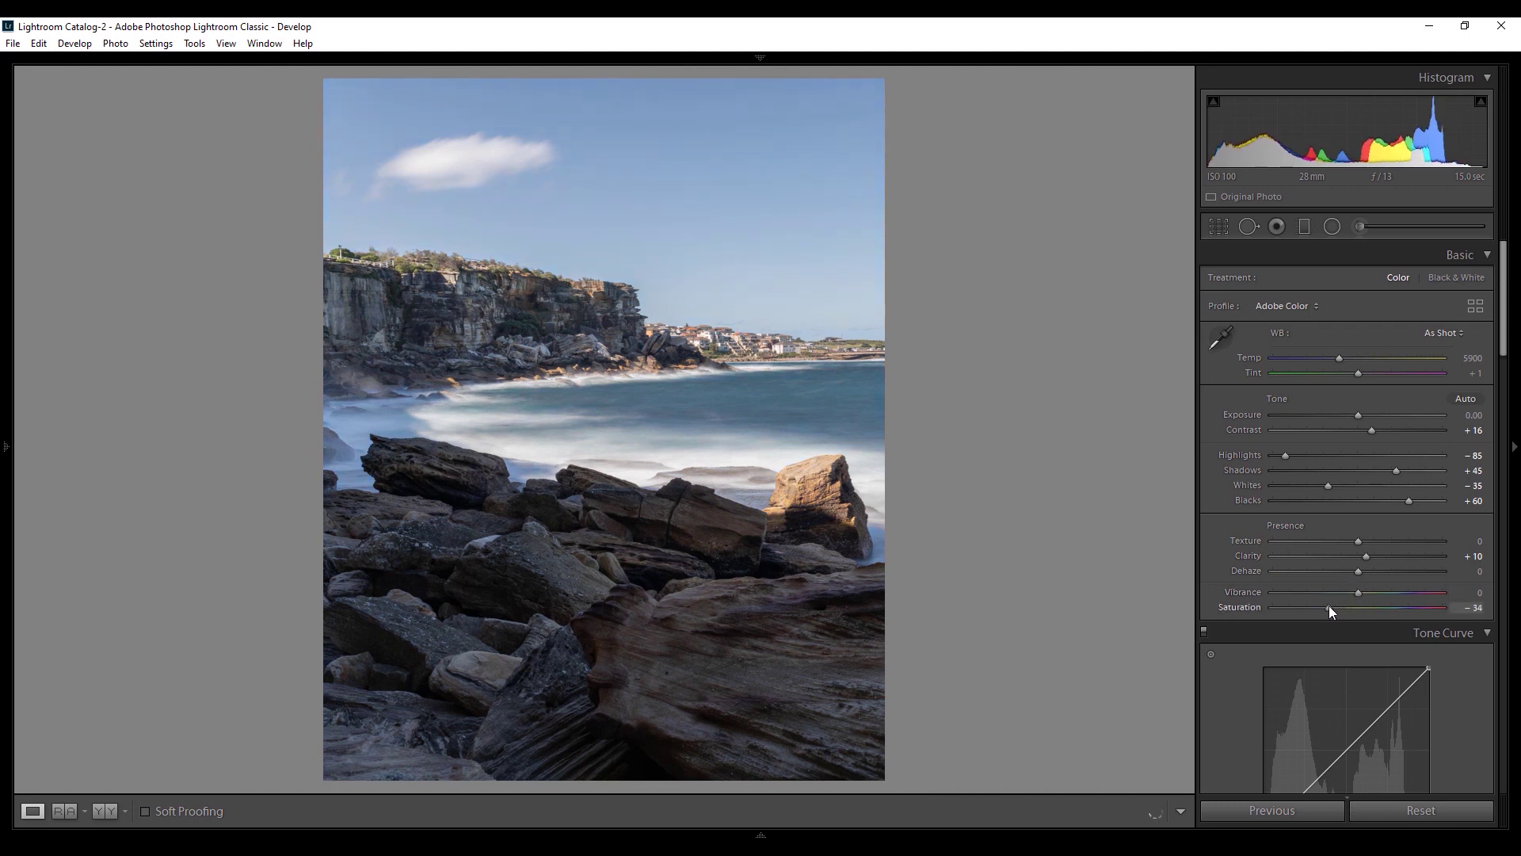
{"action": "left_click_drag", "start_coordinate": [1330, 605], "coordinate": [1333, 605]}
- Raise the black point of the RGB tone curve slightly and add a midpoint pulled a little below the line
{"action": "scroll", "coordinate": [1210, 522], "scroll_direction": "down", "scroll_amount": 3}
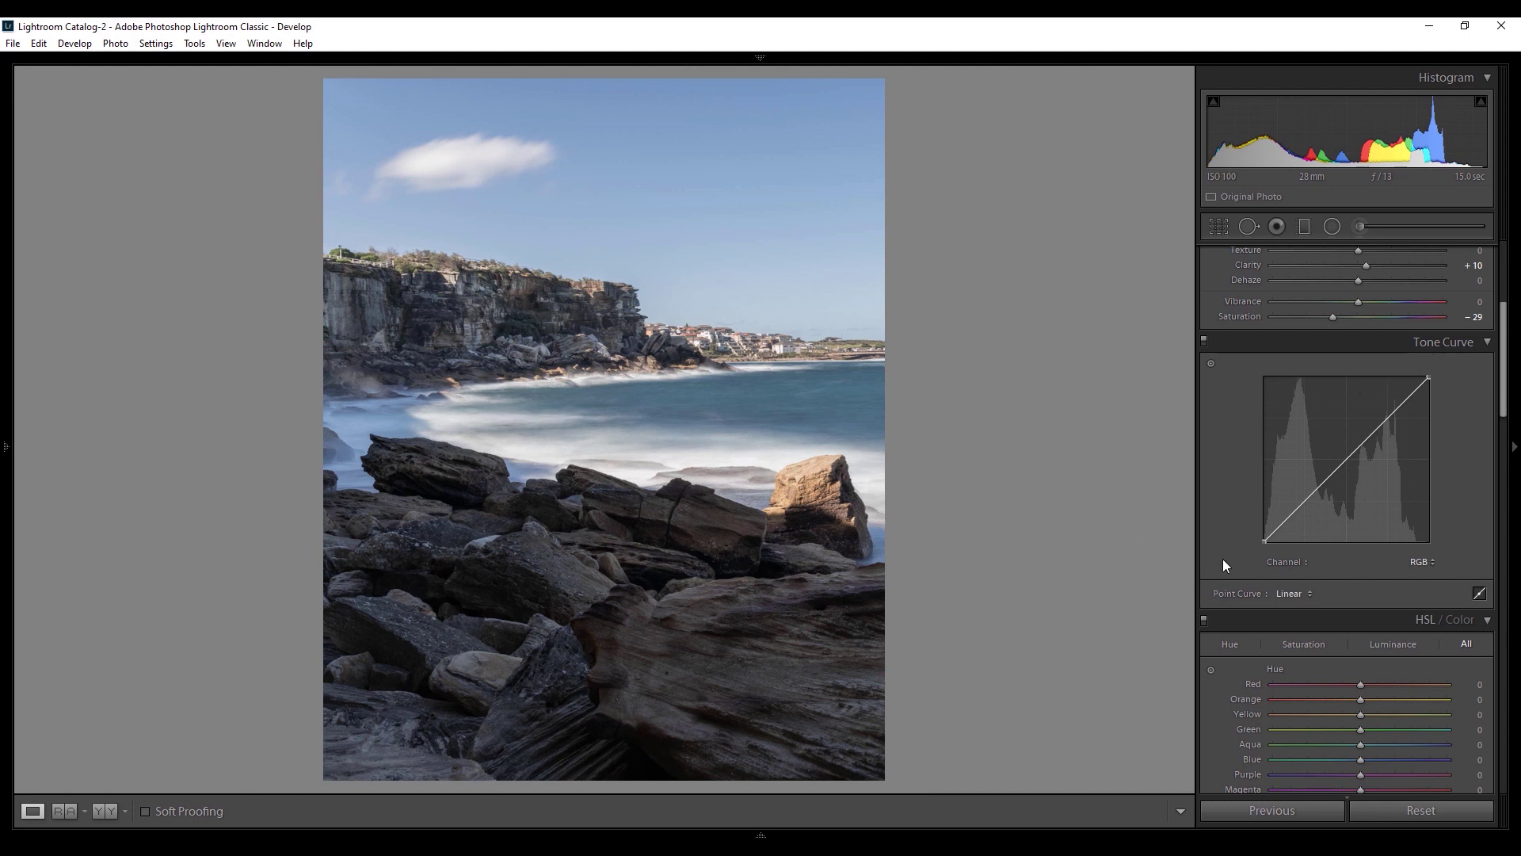
{"action": "left_click_drag", "start_coordinate": [1264, 543], "coordinate": [1252, 537]}
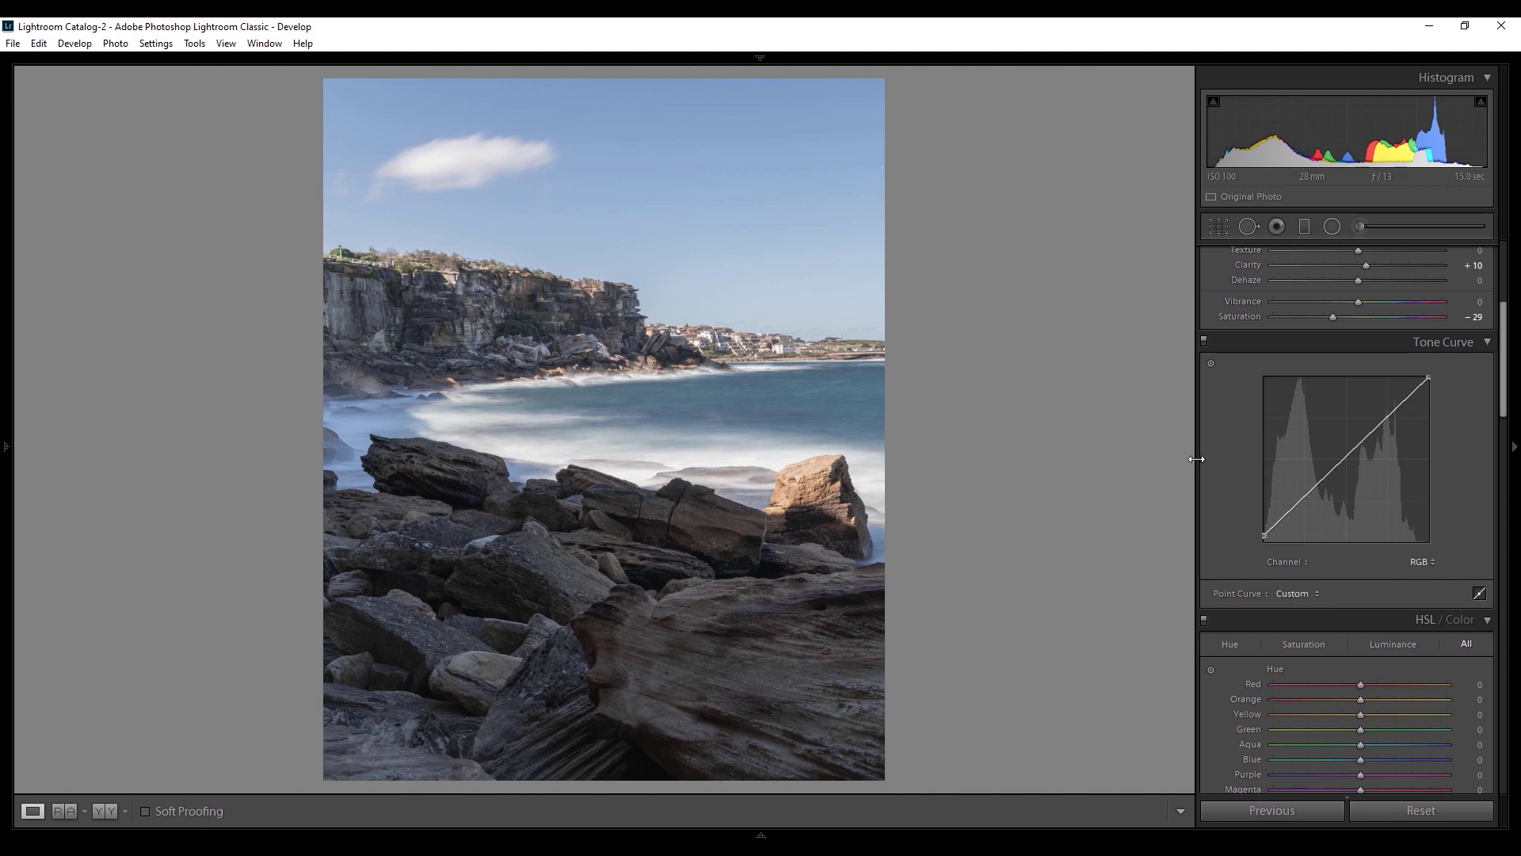
{"action": "left_click", "coordinate": [1346, 457]}
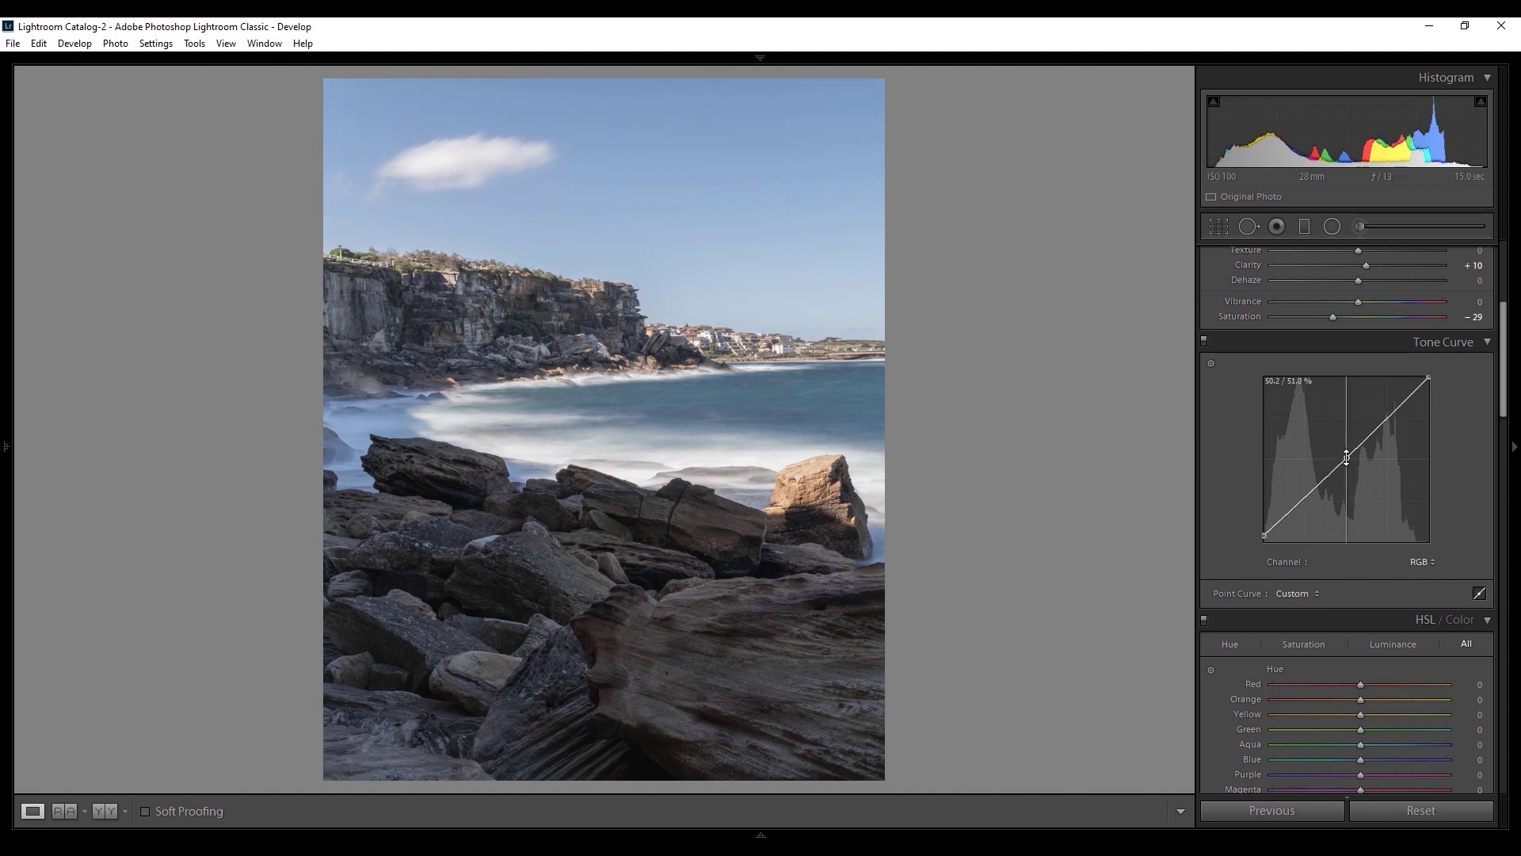
{"action": "left_click_drag", "start_coordinate": [1346, 464], "coordinate": [1345, 465]}
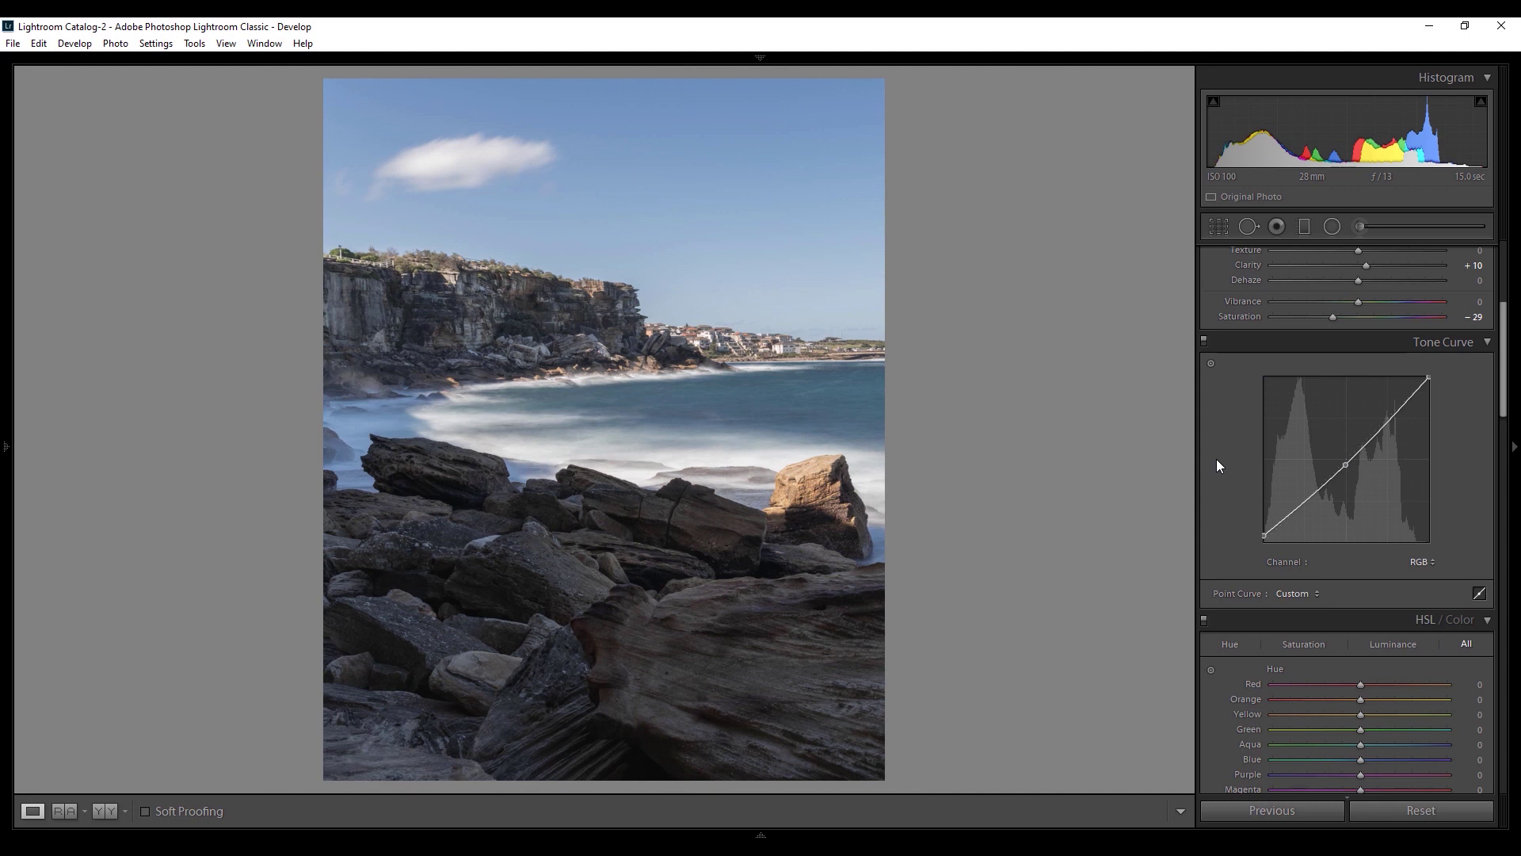
- Set the HSL hue of Orange to -20 and Green to +10, and the saturation of Orange to +30 and Green to +12
{"action": "scroll", "coordinate": [1218, 466], "scroll_direction": "down", "scroll_amount": 3}
{"action": "scroll", "coordinate": [1218, 466], "scroll_direction": "down", "scroll_amount": 3}
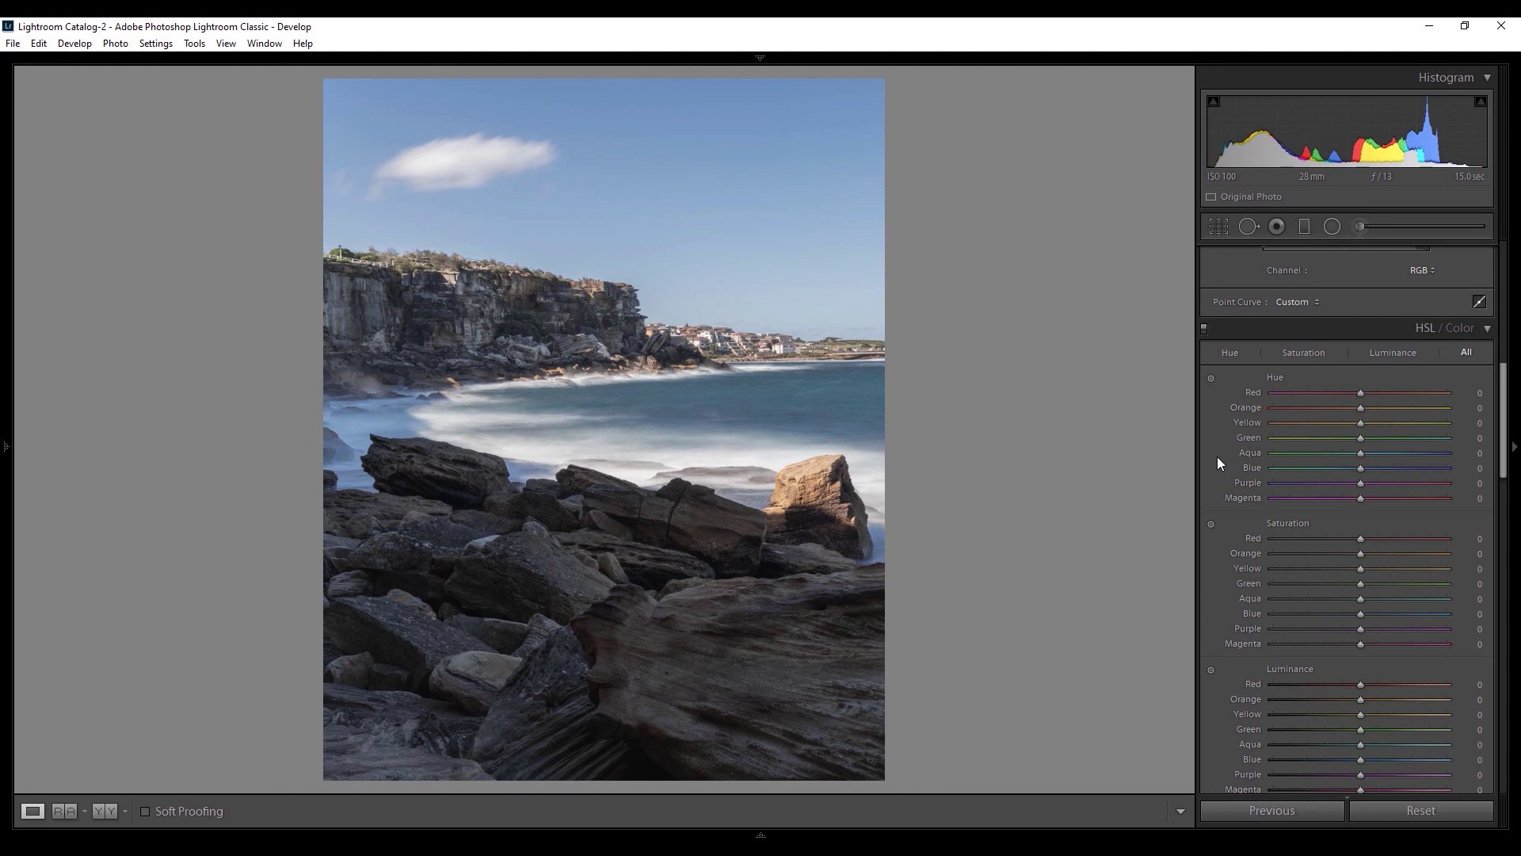
{"action": "left_click", "coordinate": [1228, 353]}
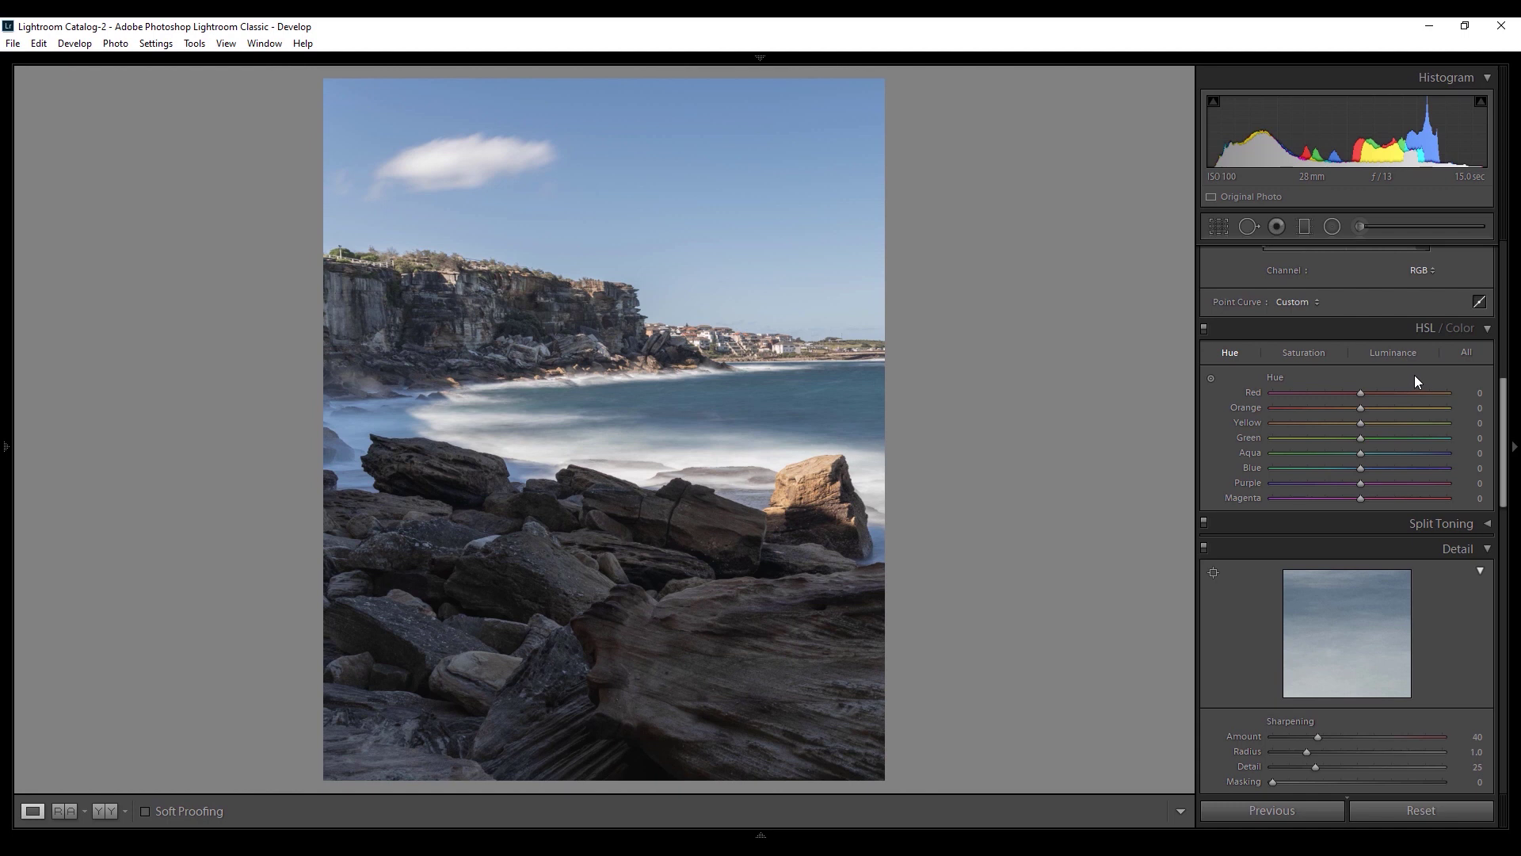
{"action": "left_click", "coordinate": [1471, 355]}
{"action": "scroll", "coordinate": [1415, 573], "scroll_direction": "down", "scroll_amount": 4}
{"action": "scroll", "coordinate": [1415, 572], "scroll_direction": "up", "scroll_amount": 4}
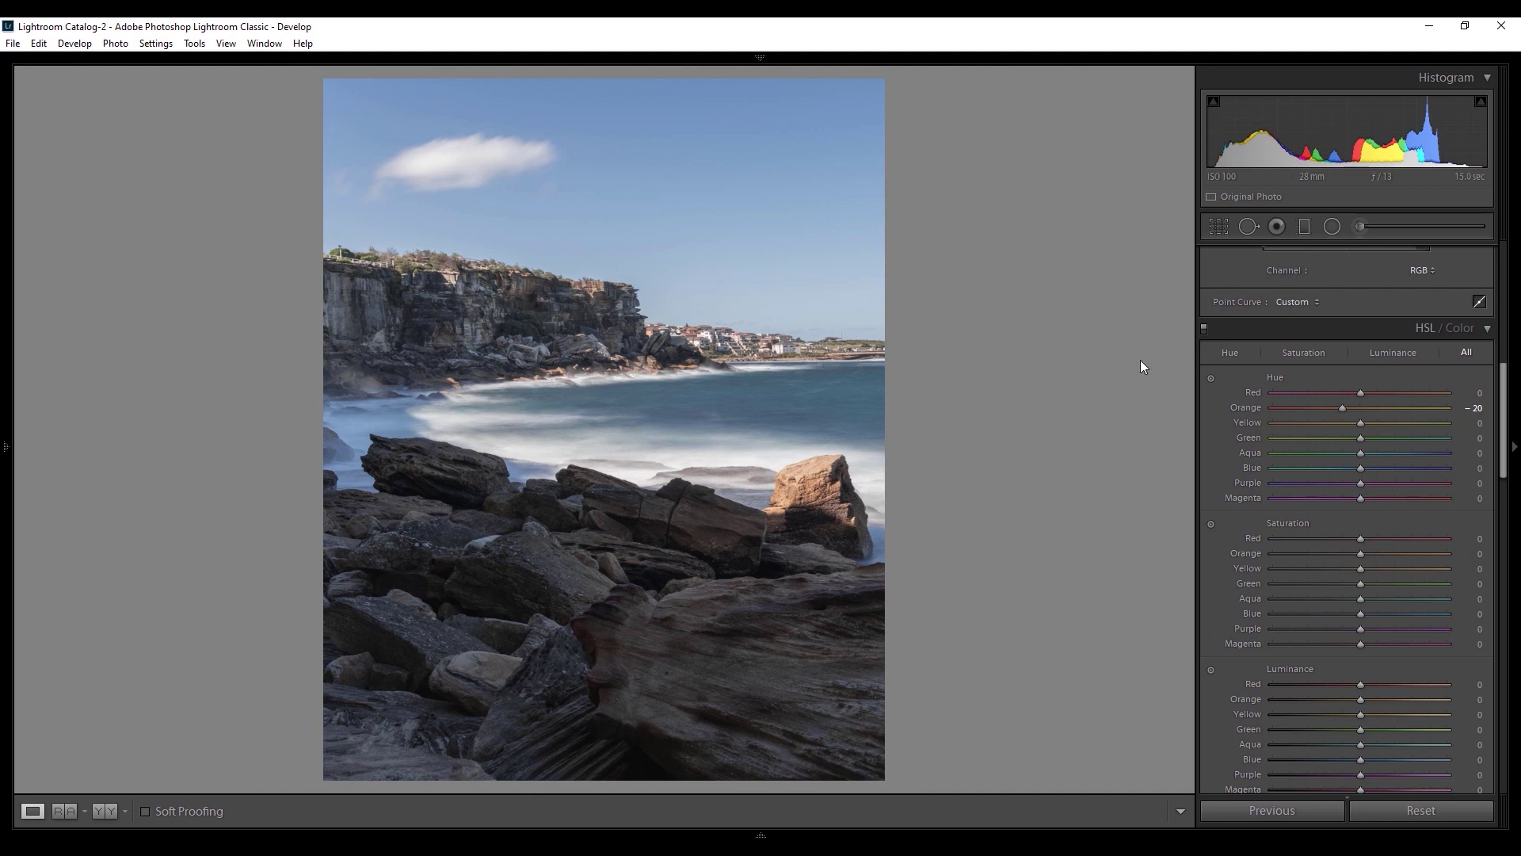
{"action": "left_click_drag", "start_coordinate": [1361, 437], "coordinate": [1364, 438]}
{"action": "double_click", "coordinate": [1362, 468]}
{"action": "scroll", "coordinate": [1212, 485], "scroll_direction": "down", "scroll_amount": 3}
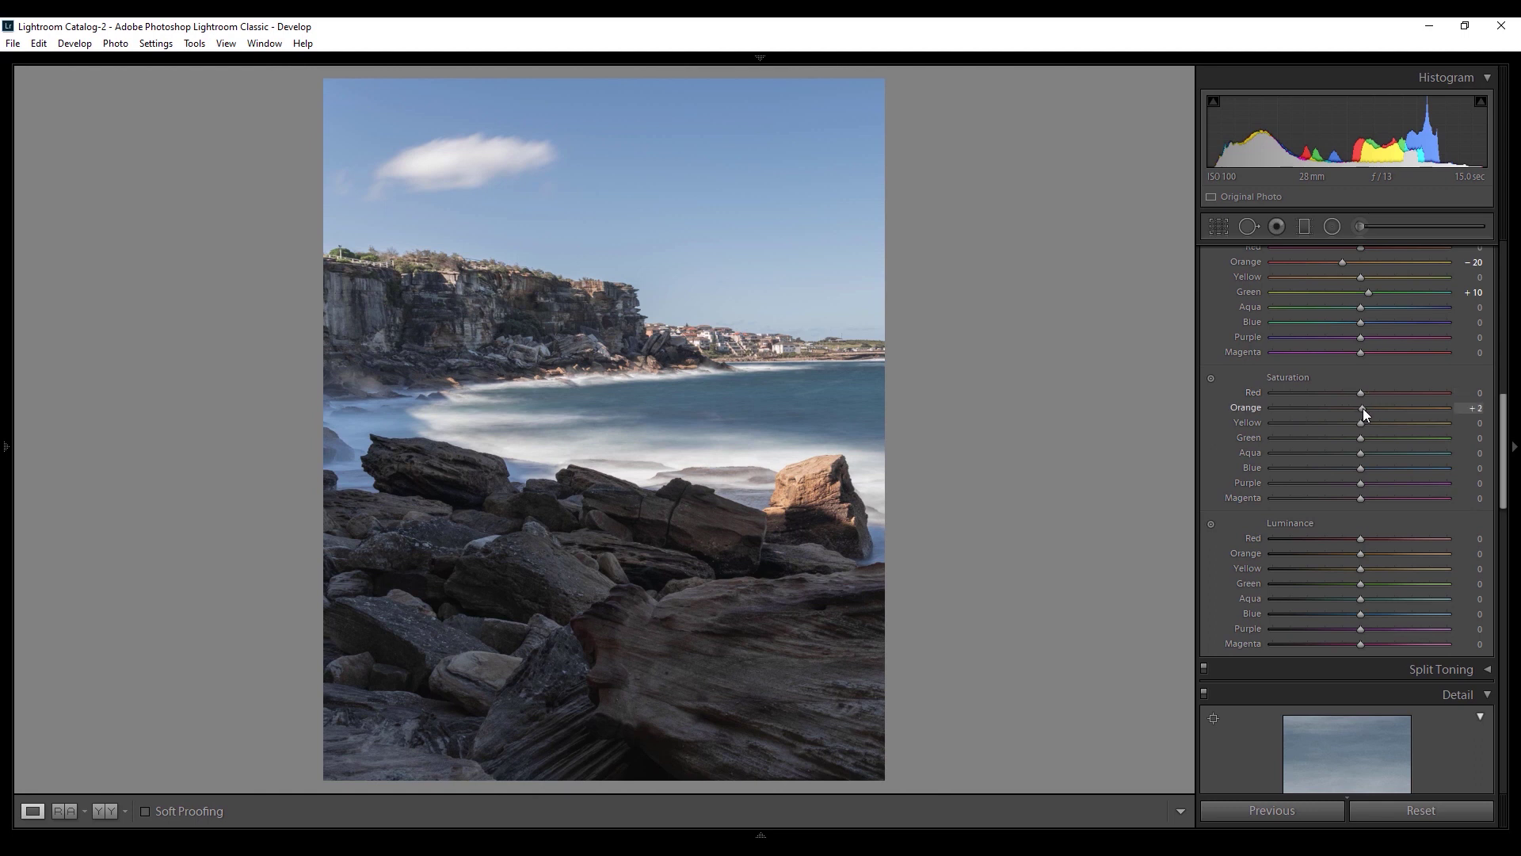
{"action": "left_click_drag", "start_coordinate": [1368, 408], "coordinate": [1371, 409]}
- Try shifting the Blue hue to -32, and reset it to its default
{"action": "scroll", "coordinate": [1280, 480], "scroll_direction": "up", "scroll_amount": 3}
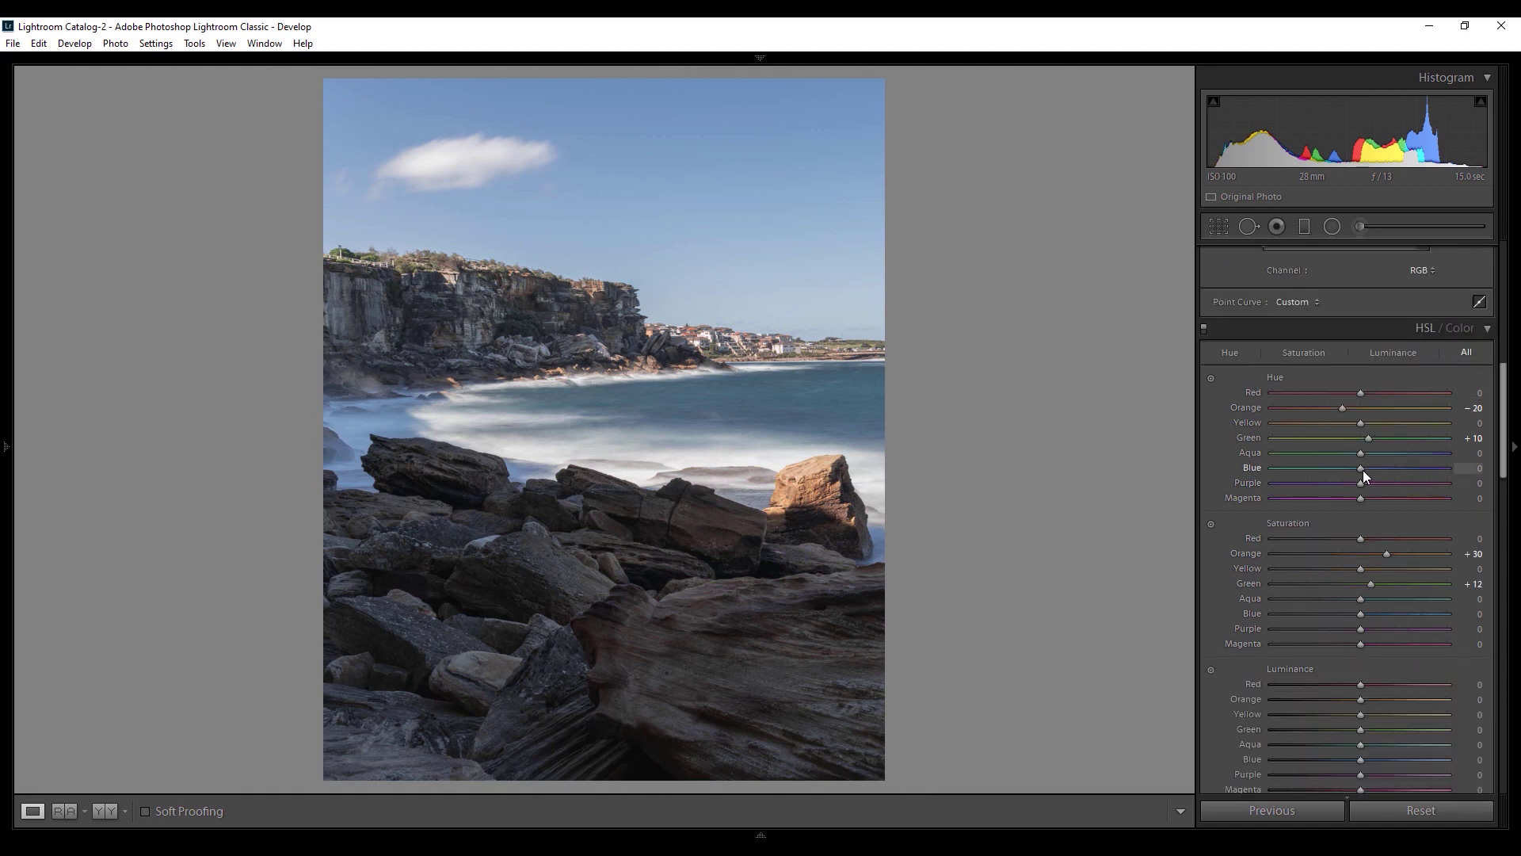
{"action": "left_click_drag", "start_coordinate": [1362, 469], "coordinate": [1334, 470]}
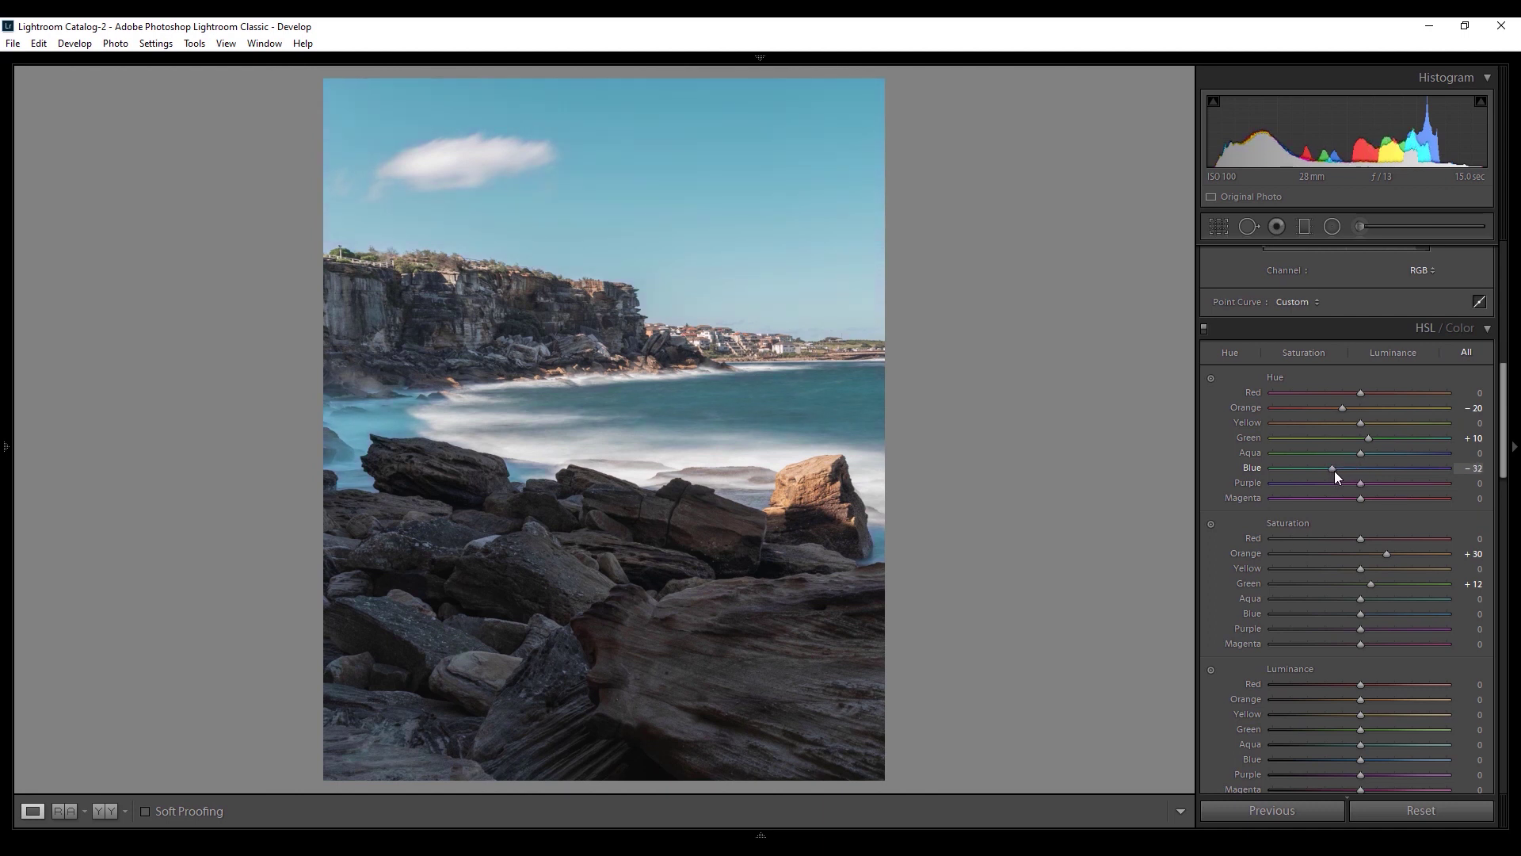
{"action": "scroll", "coordinate": [1336, 469], "scroll_direction": "up", "scroll_amount": 2}
{"action": "double_click", "coordinate": [1335, 469]}
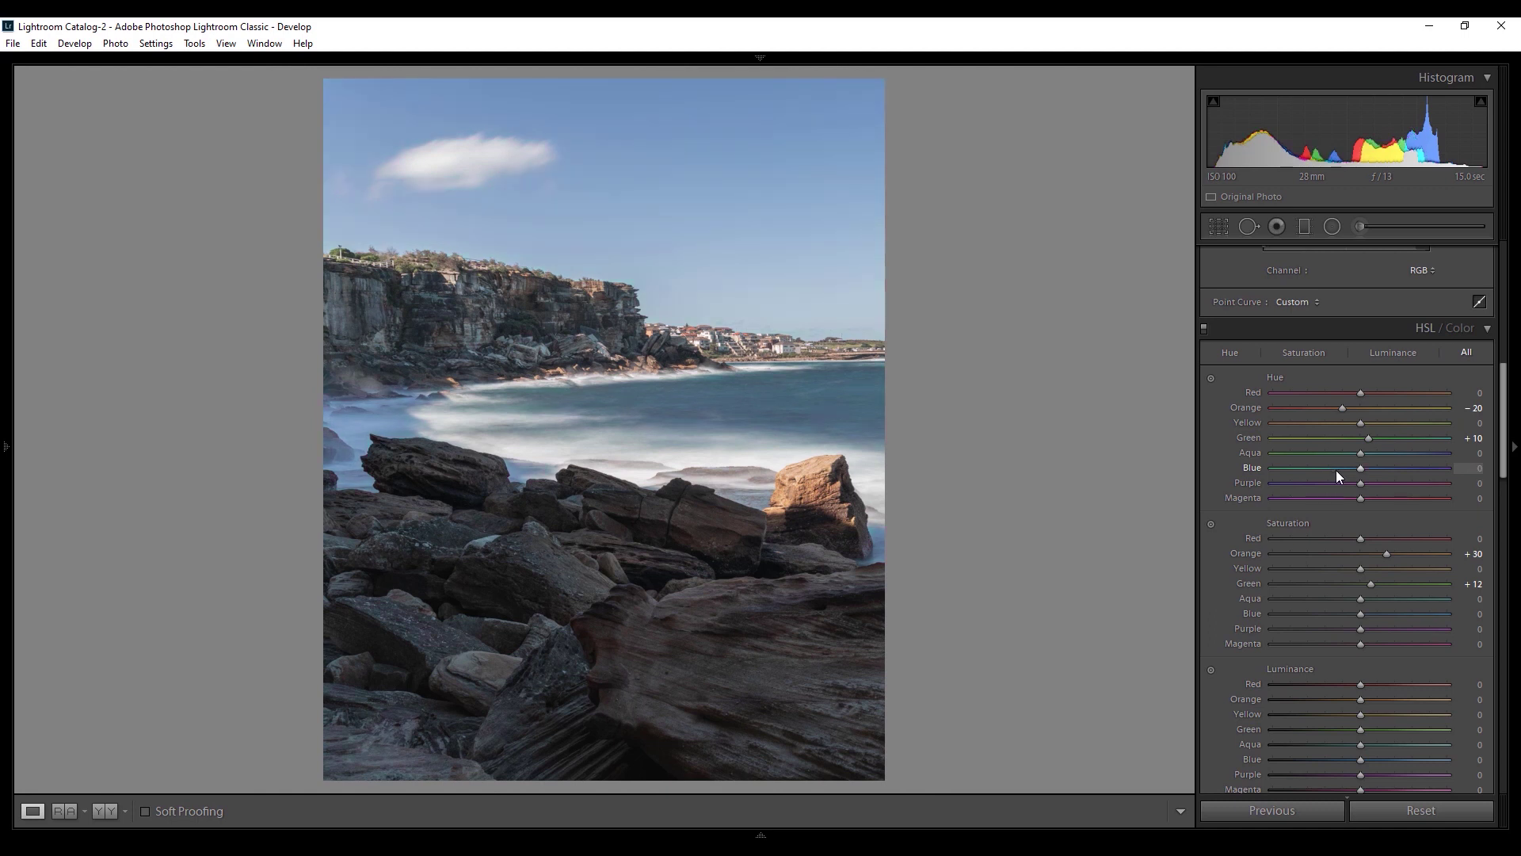
- Set the Blue saturation to -29 and the luminance of Orange to +40, Green to -35 and Blue to -21
{"action": "scroll", "coordinate": [1227, 447], "scroll_direction": "down", "scroll_amount": 3}
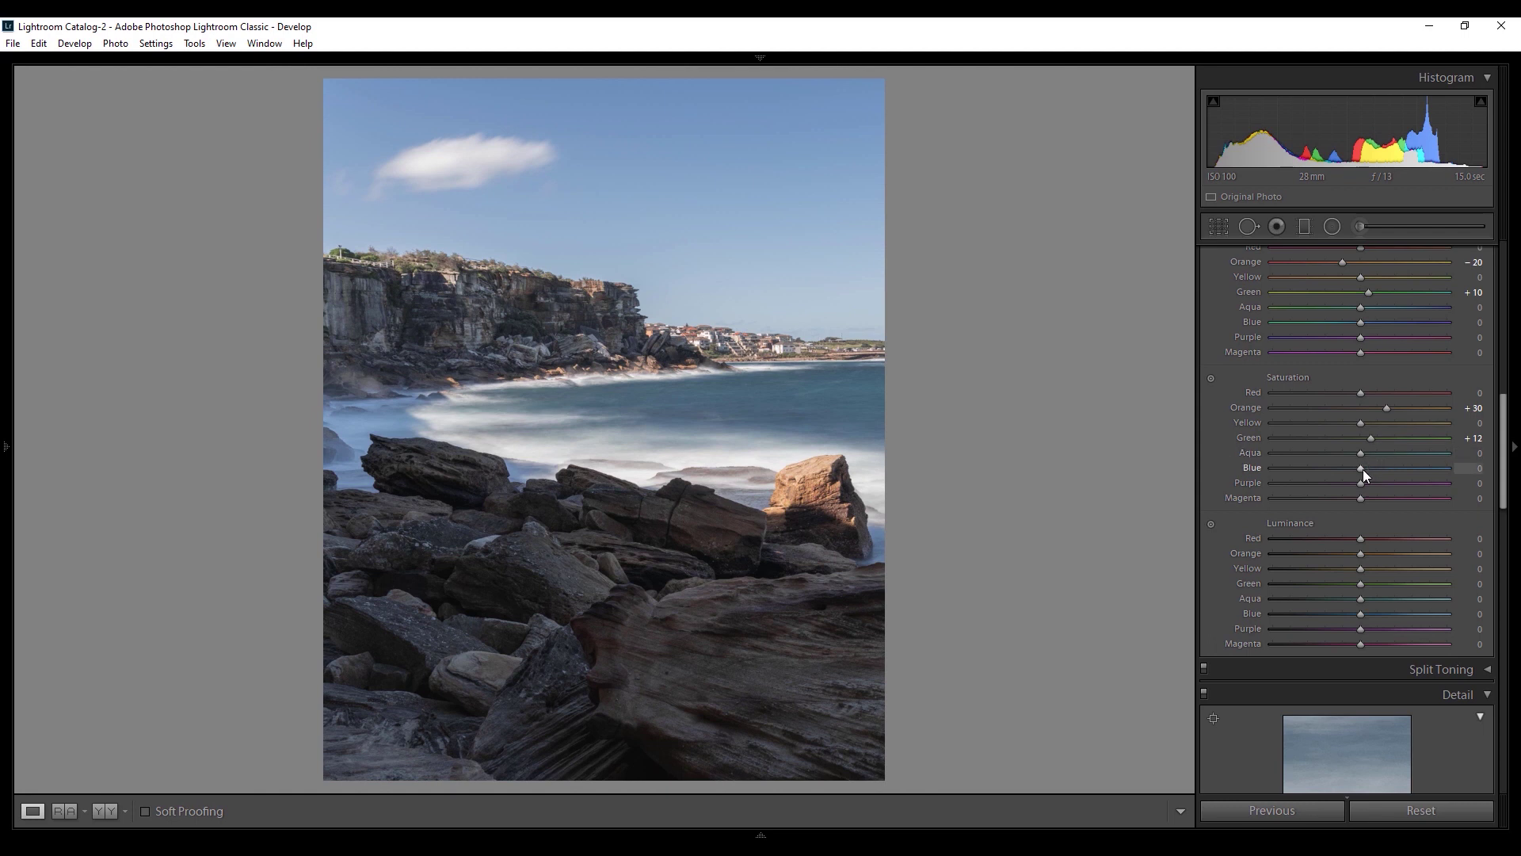
{"action": "left_click_drag", "start_coordinate": [1360, 469], "coordinate": [1336, 473]}
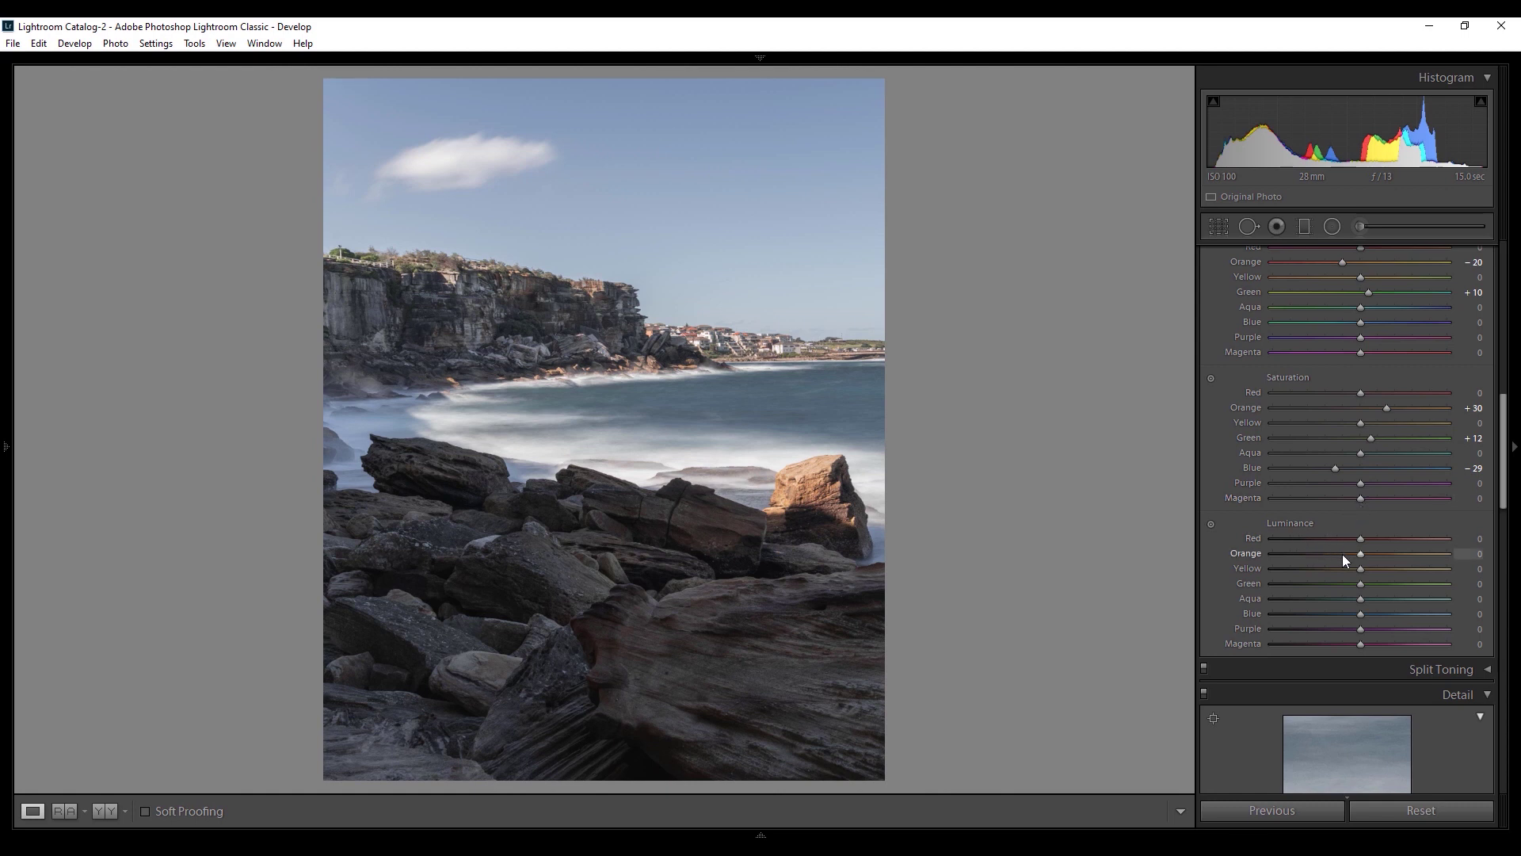
{"action": "left_click_drag", "start_coordinate": [1361, 554], "coordinate": [1390, 554]}
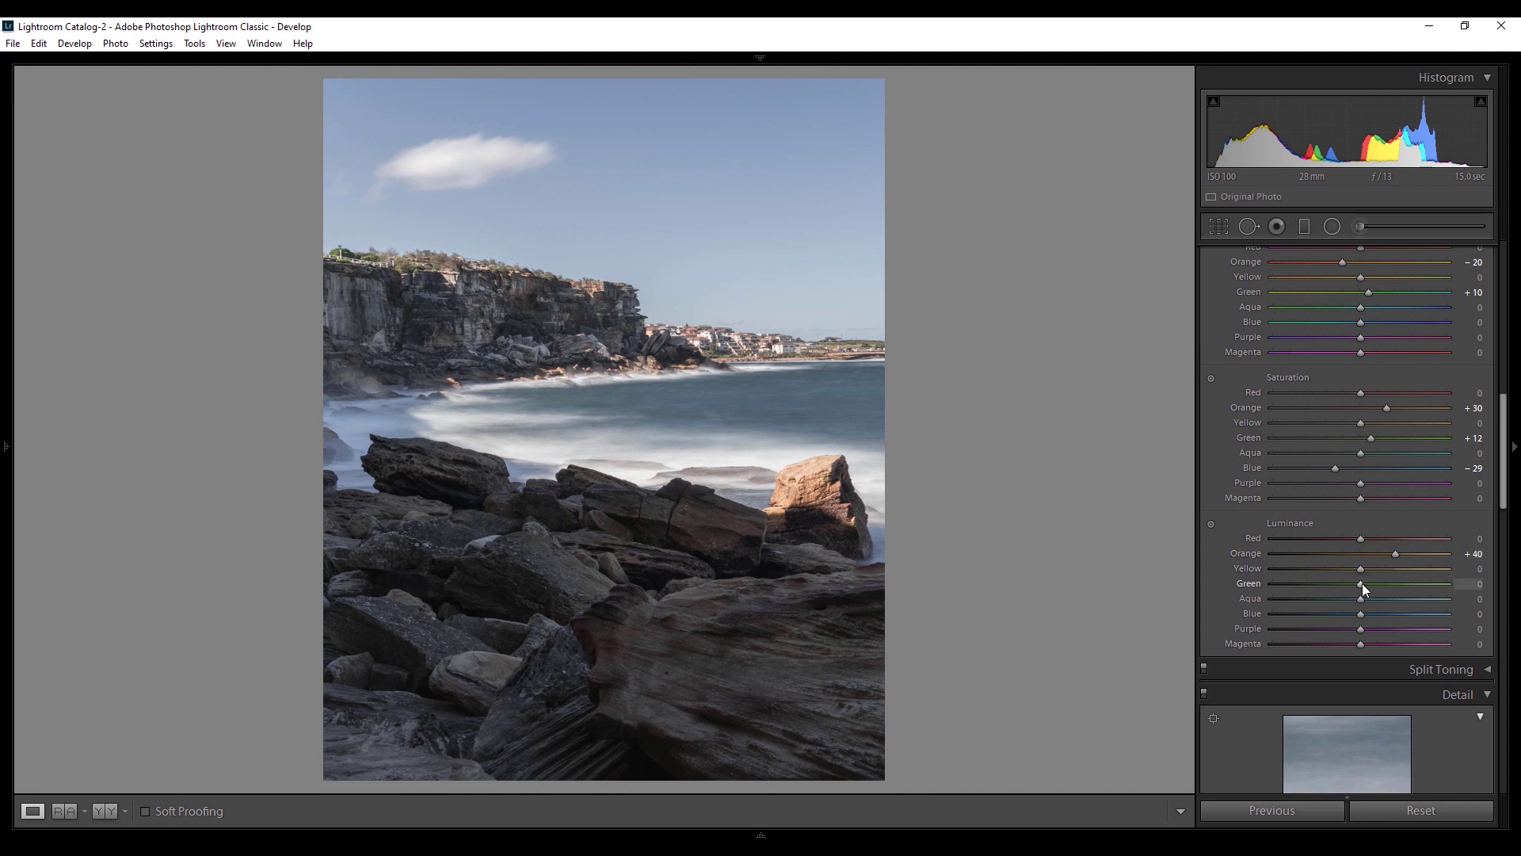
{"action": "left_click_drag", "start_coordinate": [1332, 591], "coordinate": [1331, 591]}
{"action": "left_click_drag", "start_coordinate": [1358, 614], "coordinate": [1341, 620]}
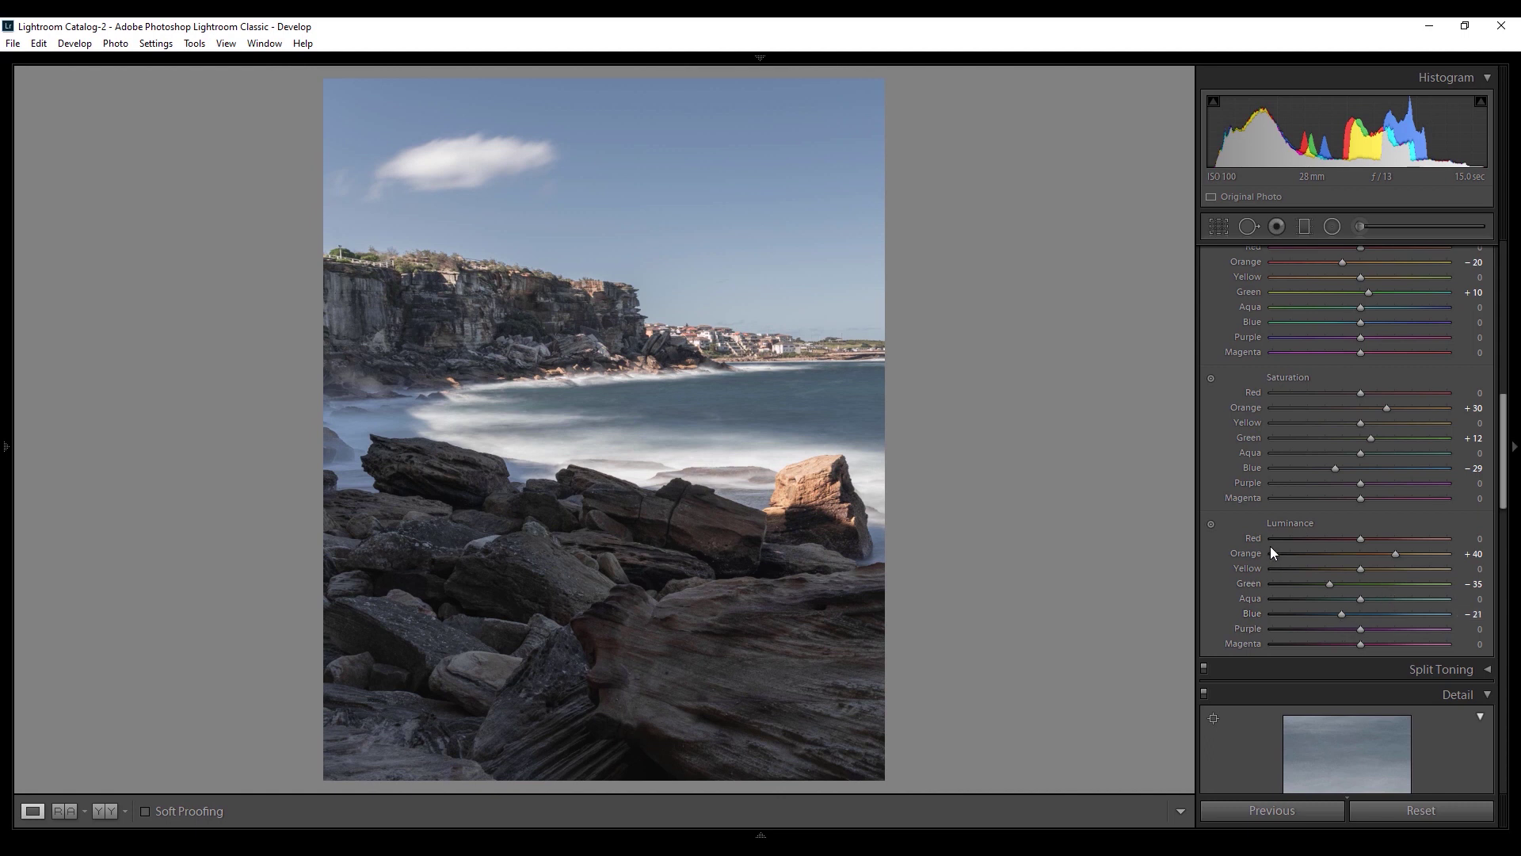
- Compare the edited photo with its Before version and return to the edited view
{"action": "key", "text": "backslash"}
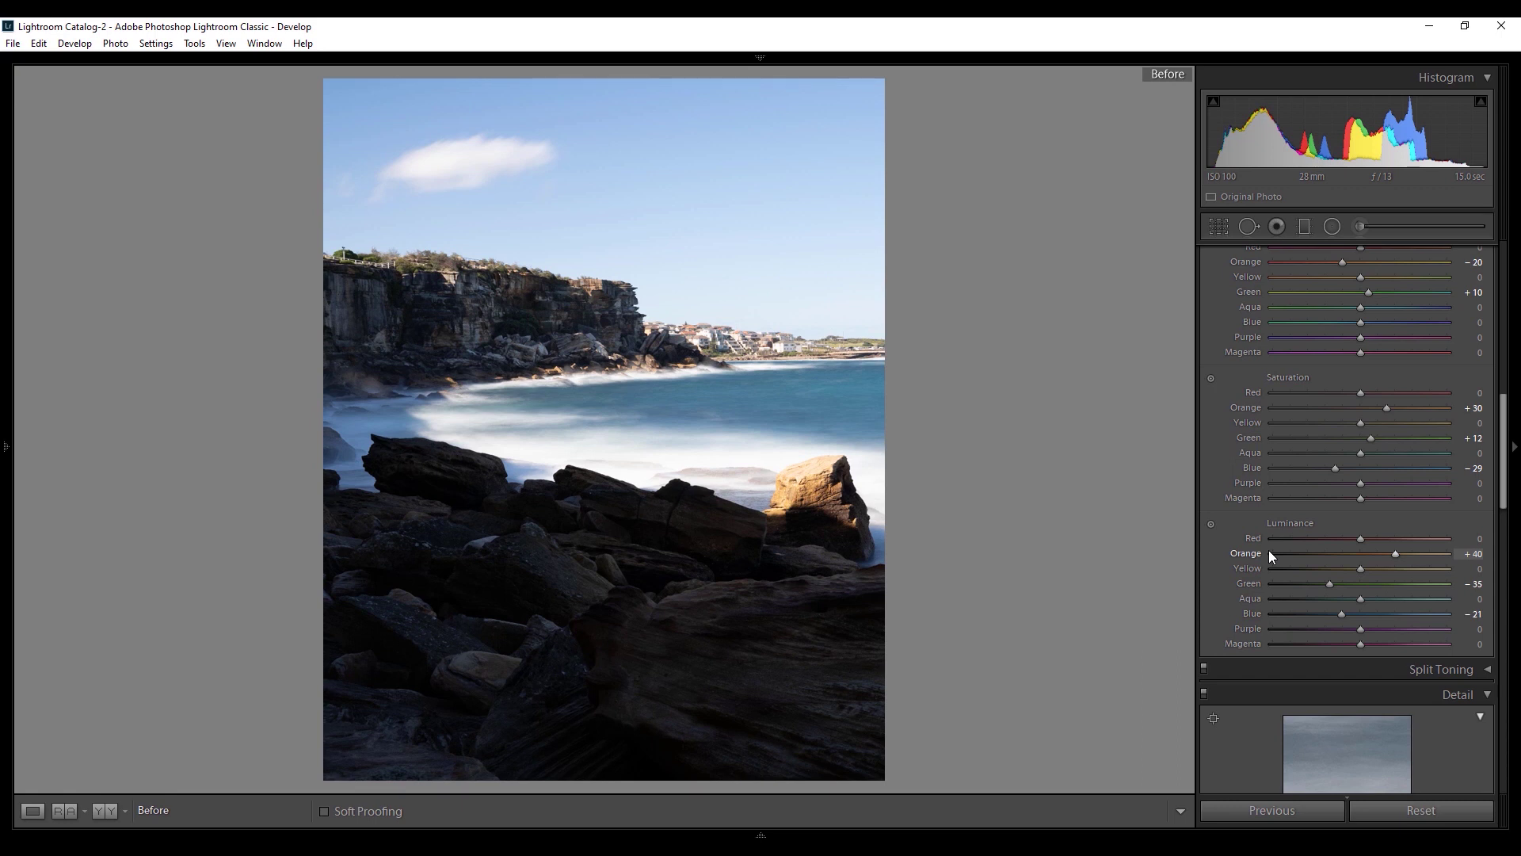
{"action": "key", "text": "backslash"}
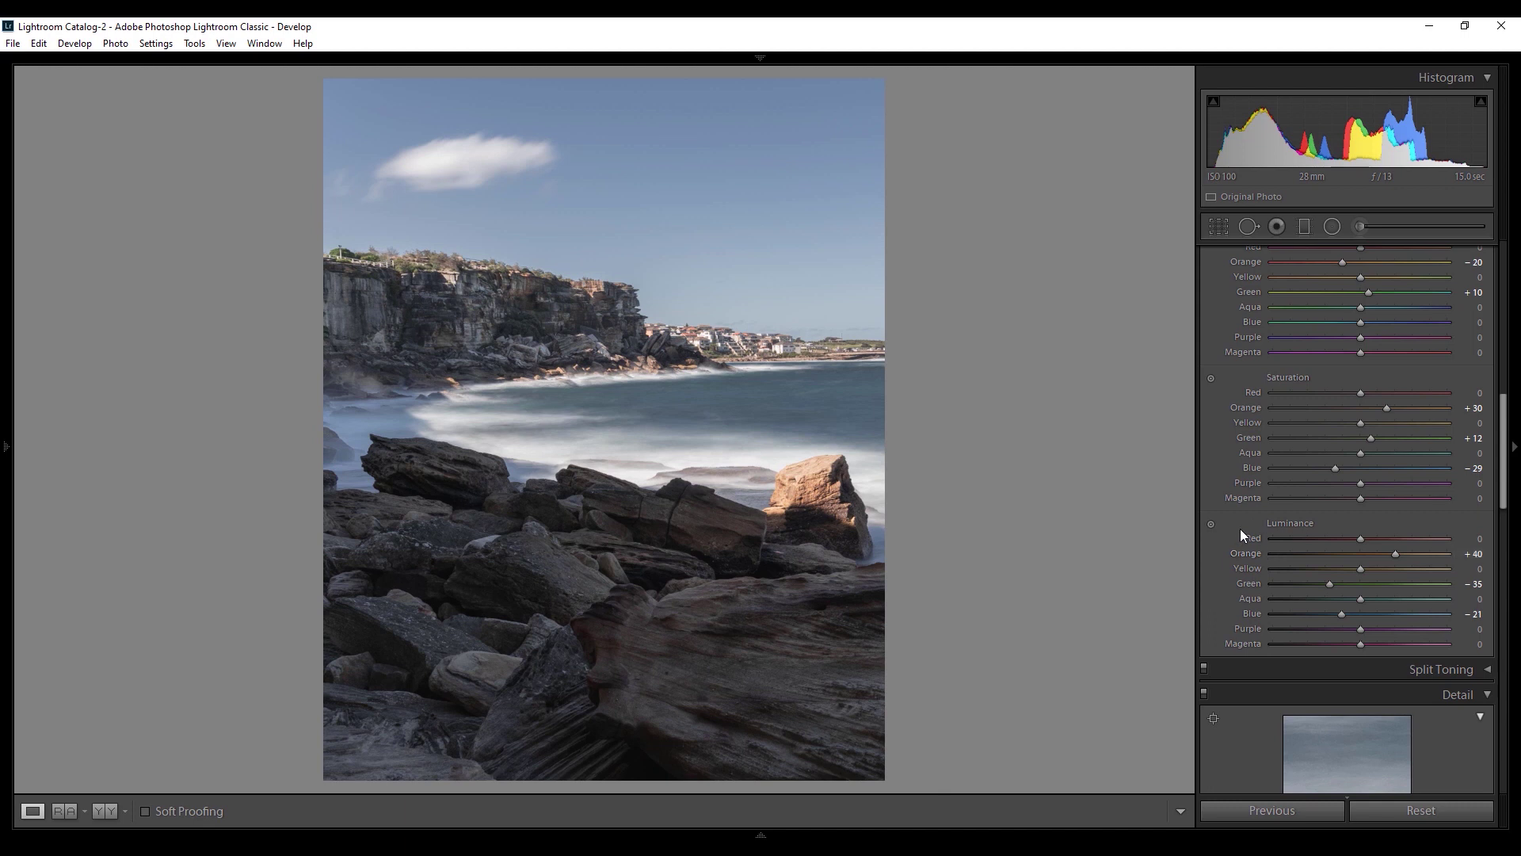
{"action": "scroll", "coordinate": [1225, 533], "scroll_direction": "down", "scroll_amount": 3}
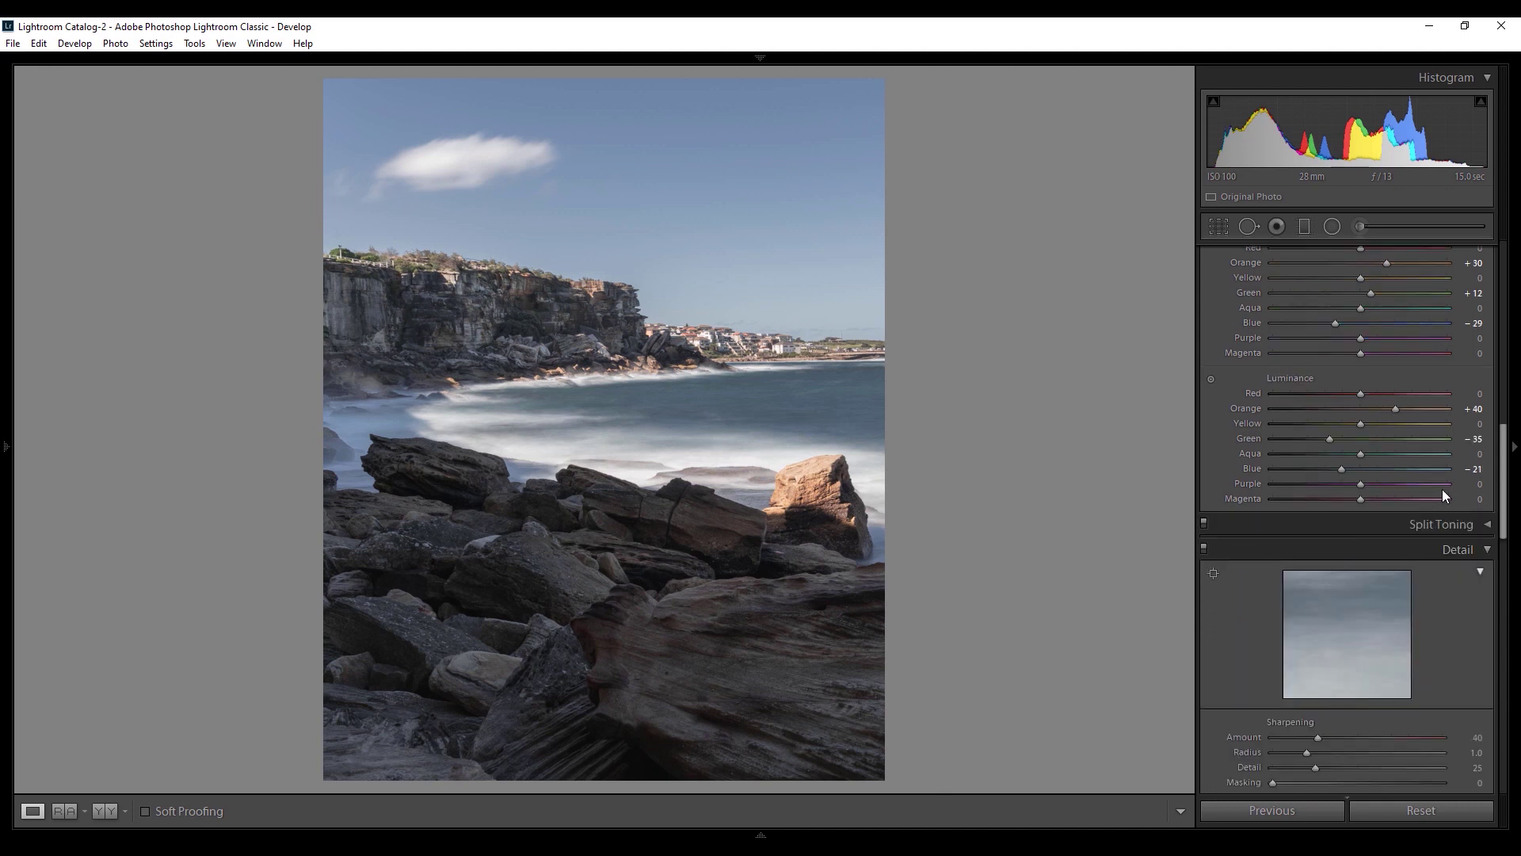
- Calibrate the Red Primary to hue +37 and saturation +25, and the Blue Primary to hue -13 and saturation +4
{"action": "scroll", "coordinate": [1459, 559], "scroll_direction": "down", "scroll_amount": 3}
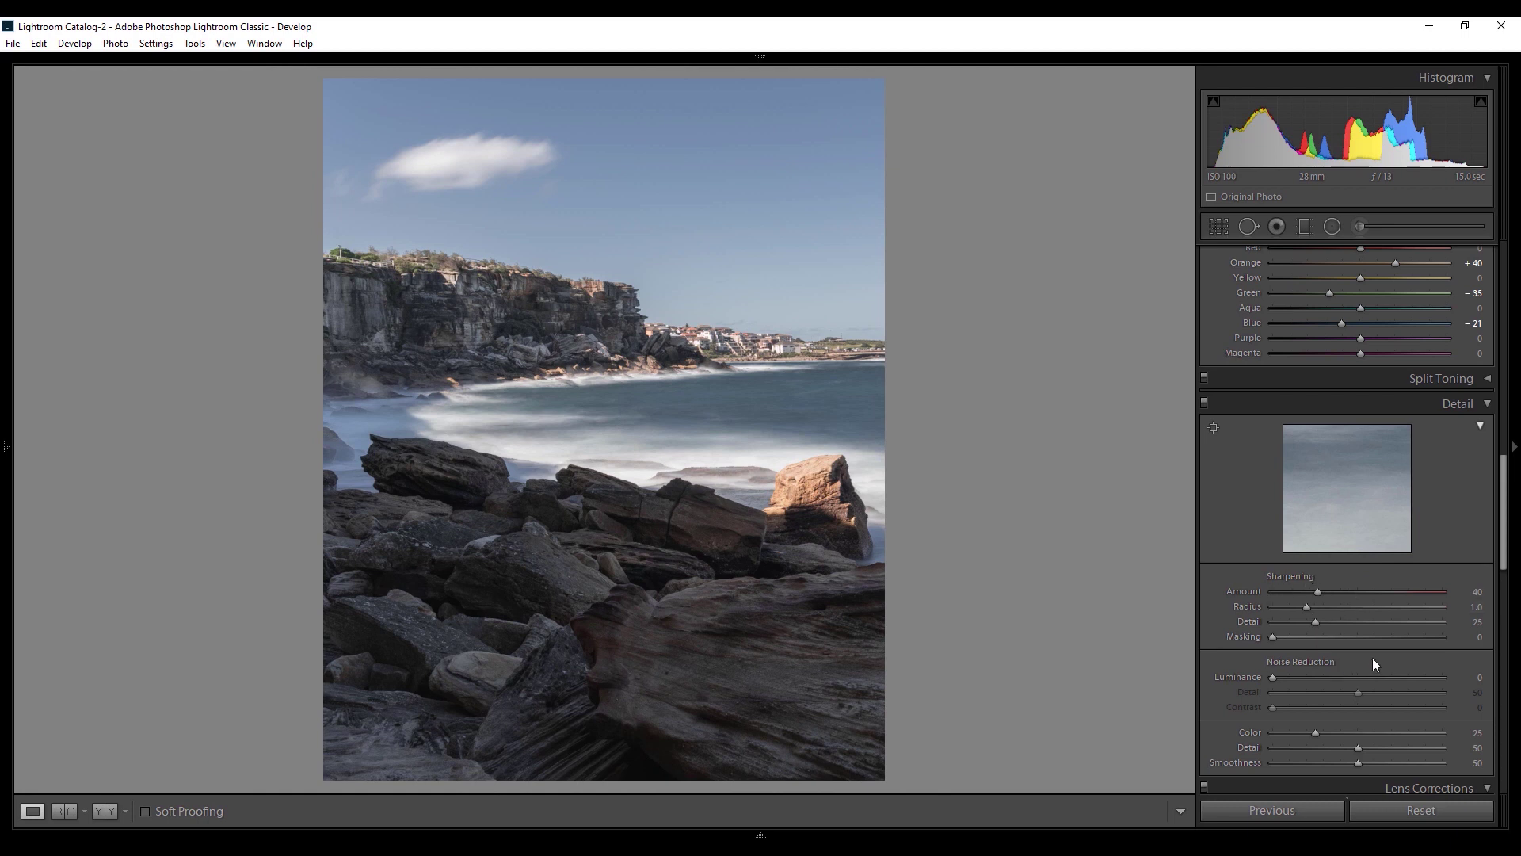
{"action": "scroll", "coordinate": [1327, 626], "scroll_direction": "down", "scroll_amount": 6}
{"action": "scroll", "coordinate": [1328, 626], "scroll_direction": "down", "scroll_amount": 9}
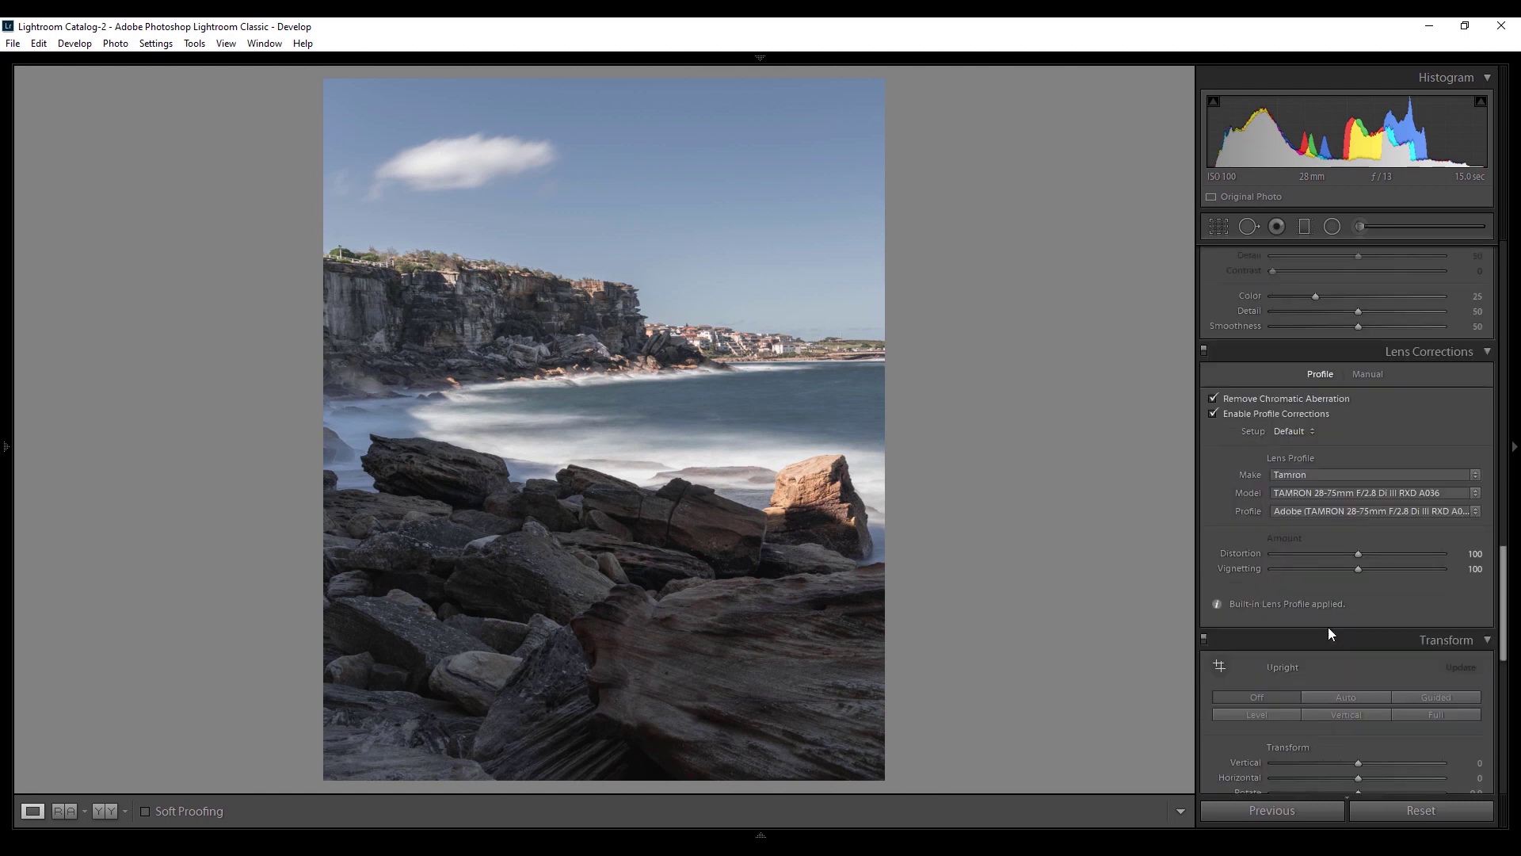
{"action": "scroll", "coordinate": [1329, 626], "scroll_direction": "down", "scroll_amount": 7}
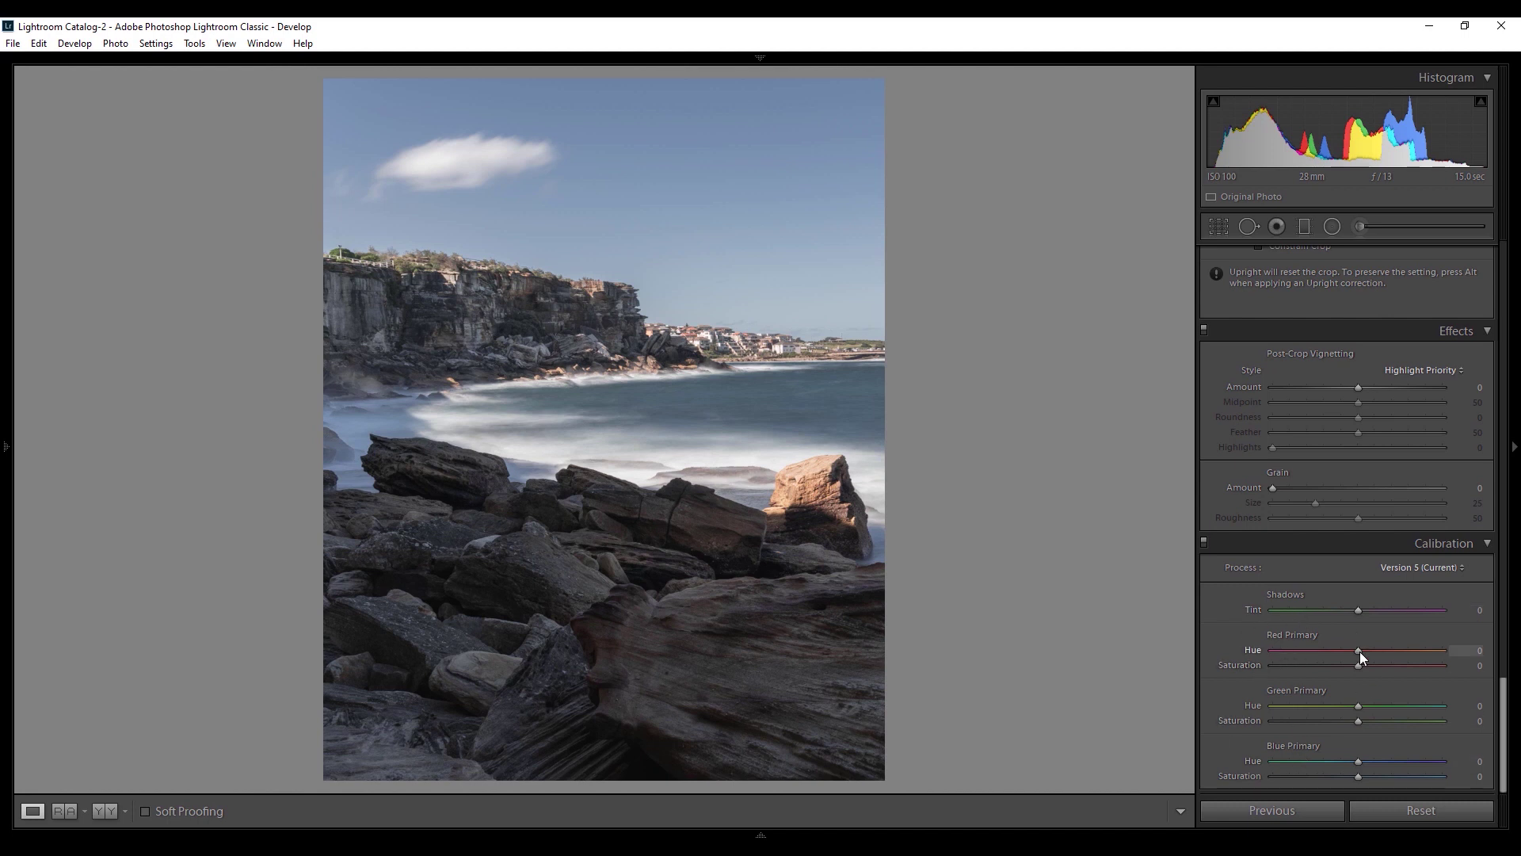
{"action": "left_click_drag", "start_coordinate": [1360, 651], "coordinate": [1374, 650]}
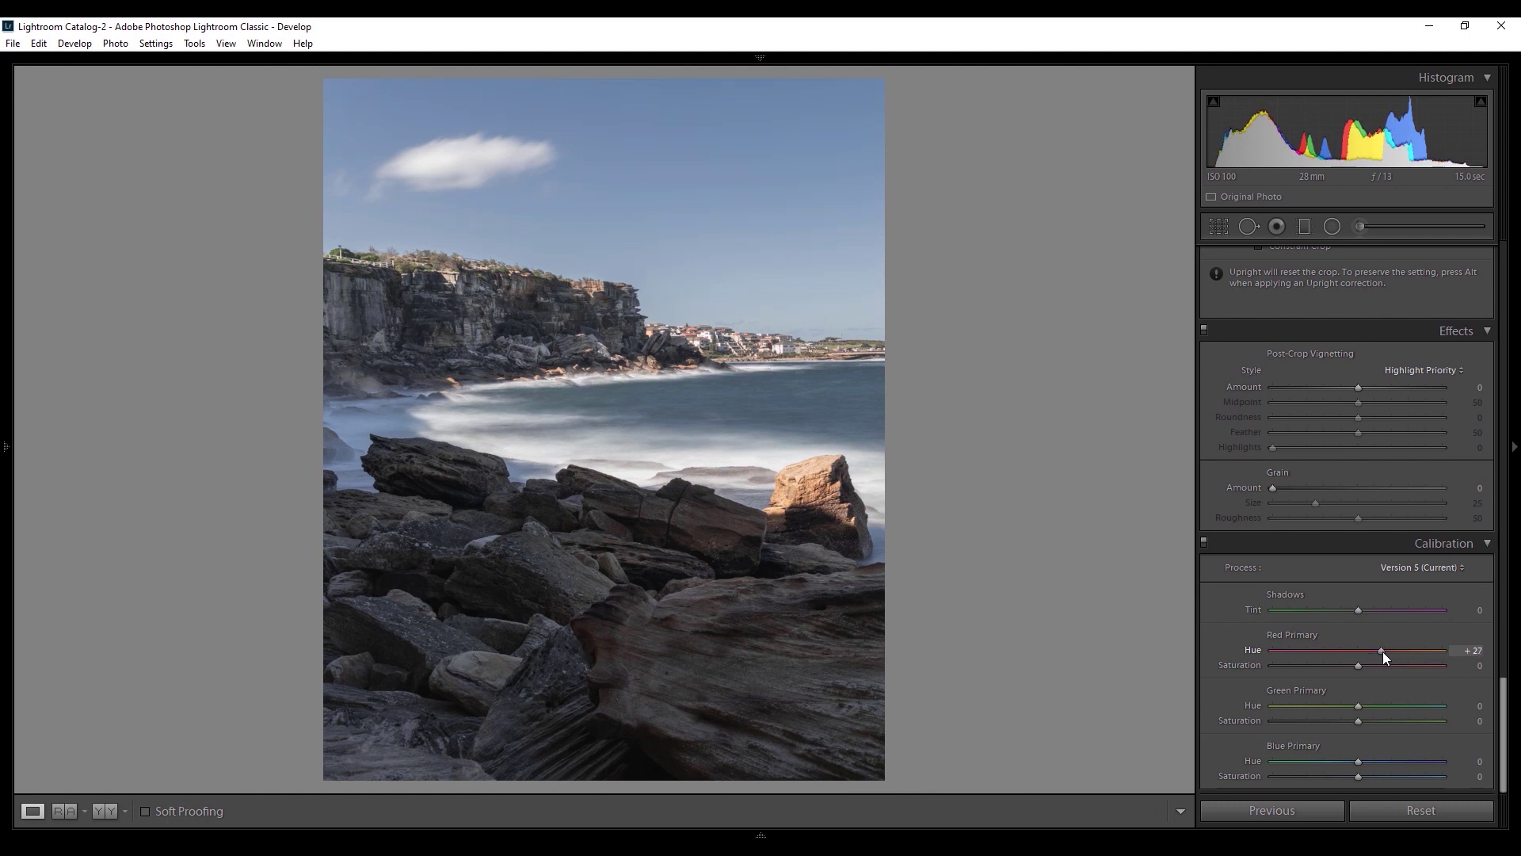
{"action": "left_click_drag", "start_coordinate": [1389, 650], "coordinate": [1394, 649]}
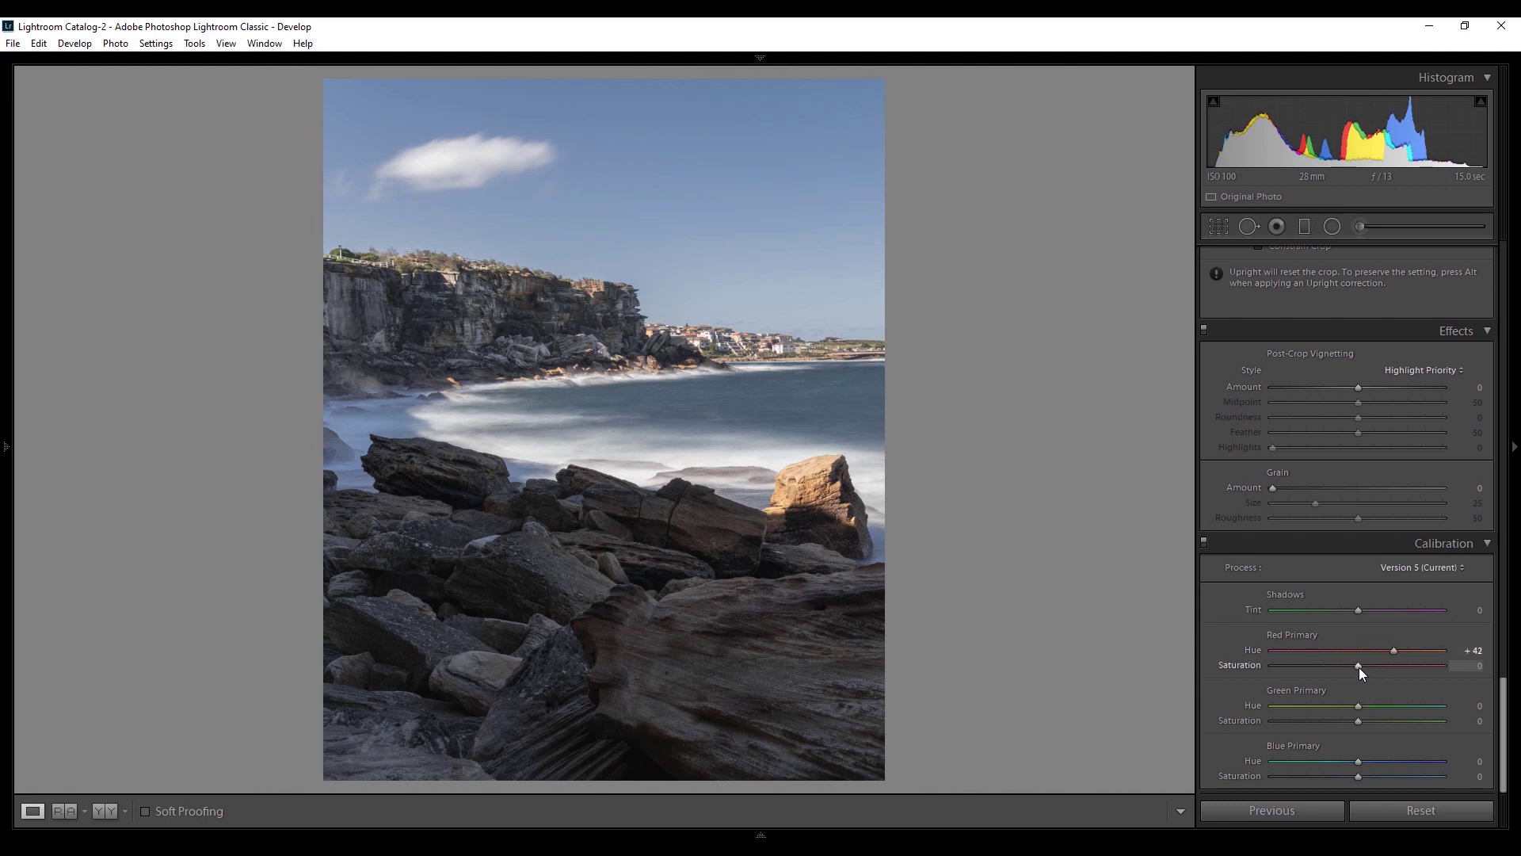
{"action": "left_click_drag", "start_coordinate": [1364, 667], "coordinate": [1367, 668]}
{"action": "left_click_drag", "start_coordinate": [1372, 667], "coordinate": [1383, 670]}
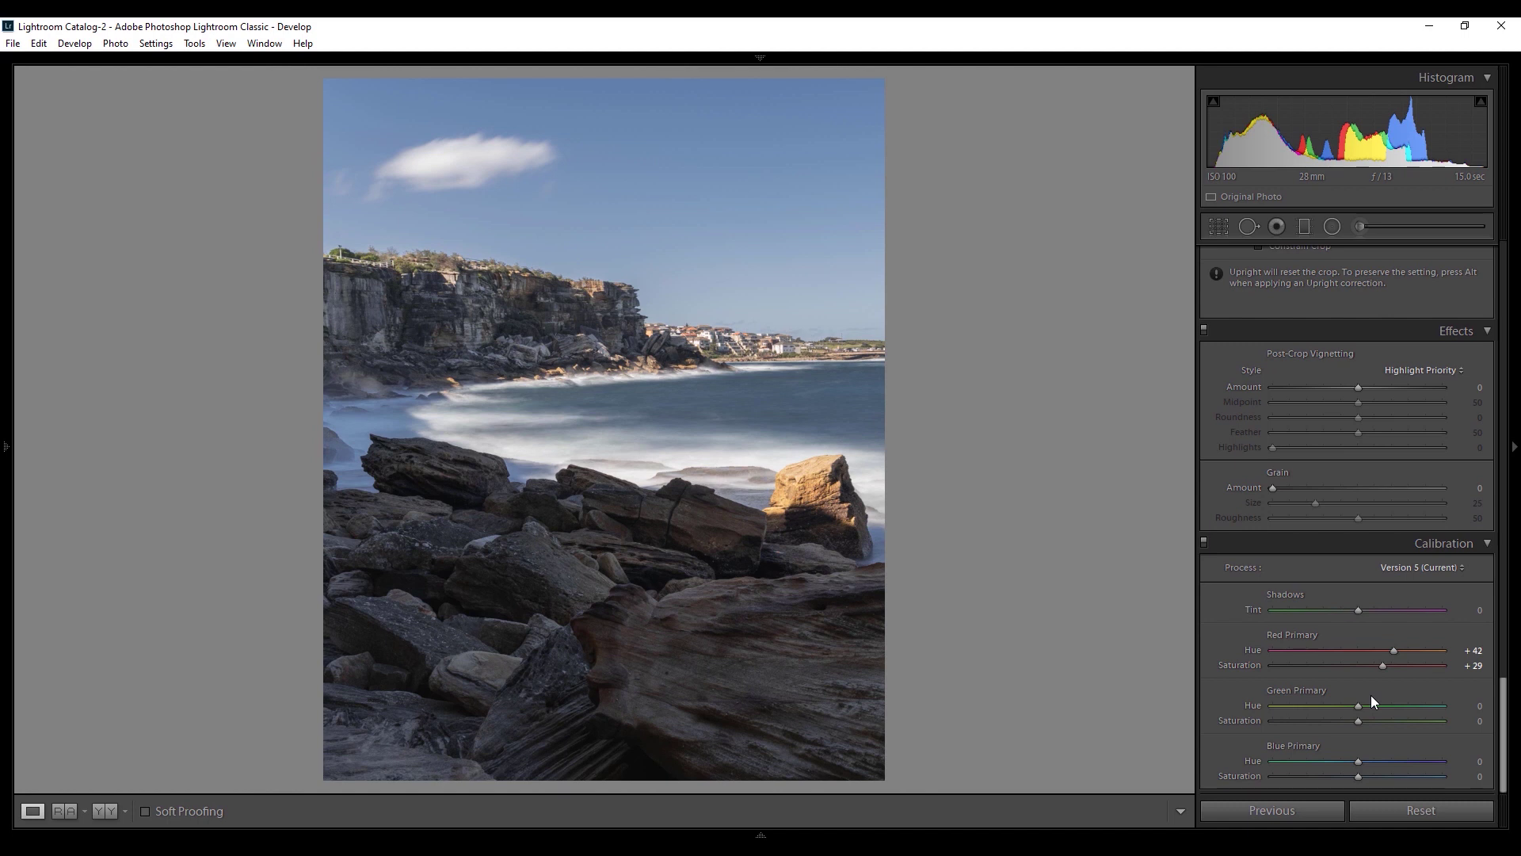
{"action": "left_click_drag", "start_coordinate": [1382, 665], "coordinate": [1389, 651]}
{"action": "left_click_drag", "start_coordinate": [1358, 761], "coordinate": [1348, 763]}
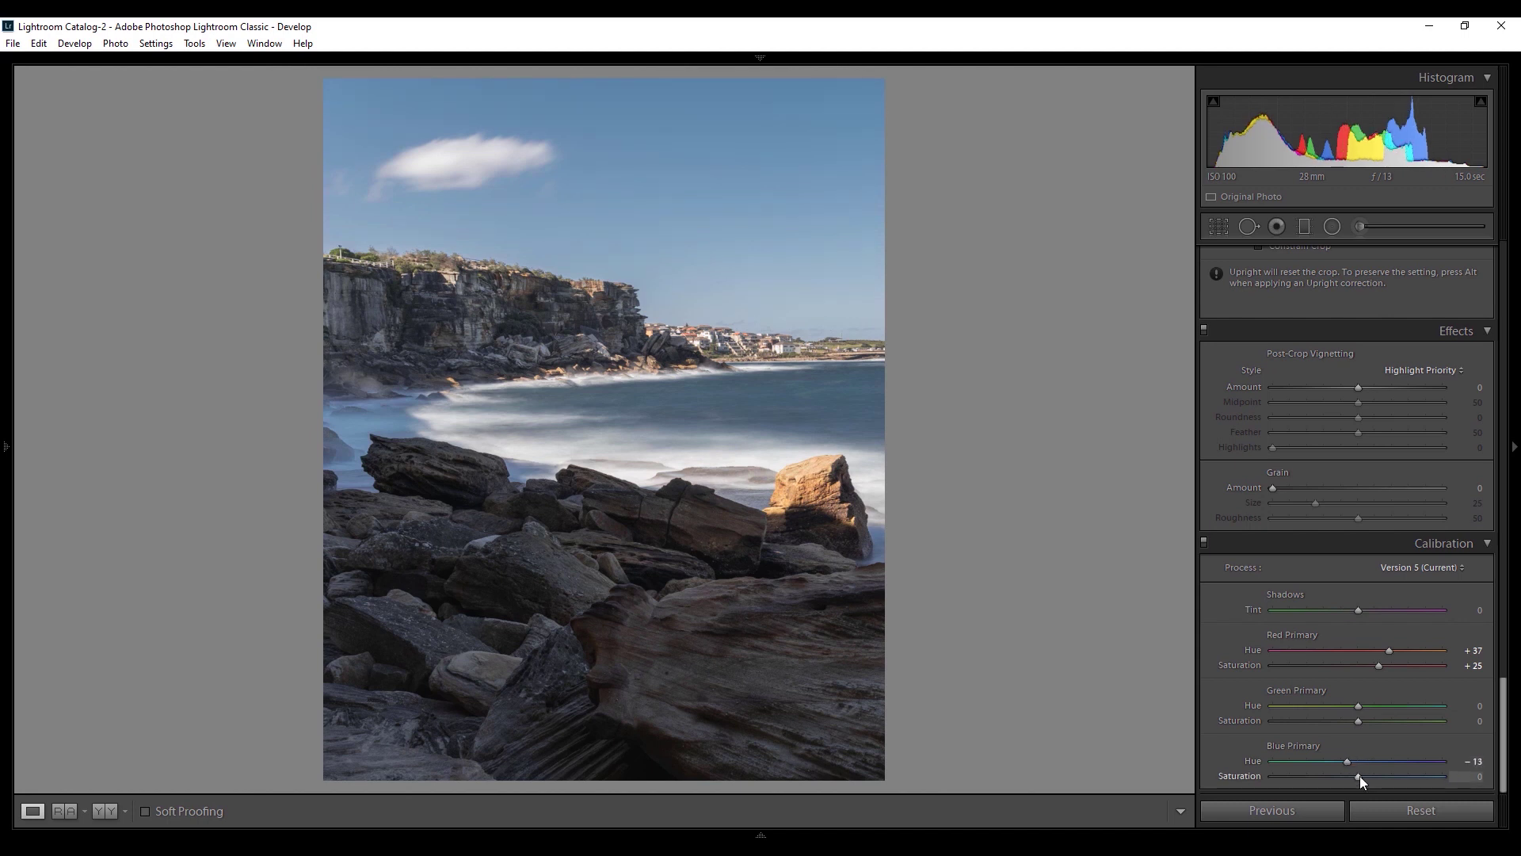
{"action": "left_click_drag", "start_coordinate": [1359, 776], "coordinate": [1364, 776]}
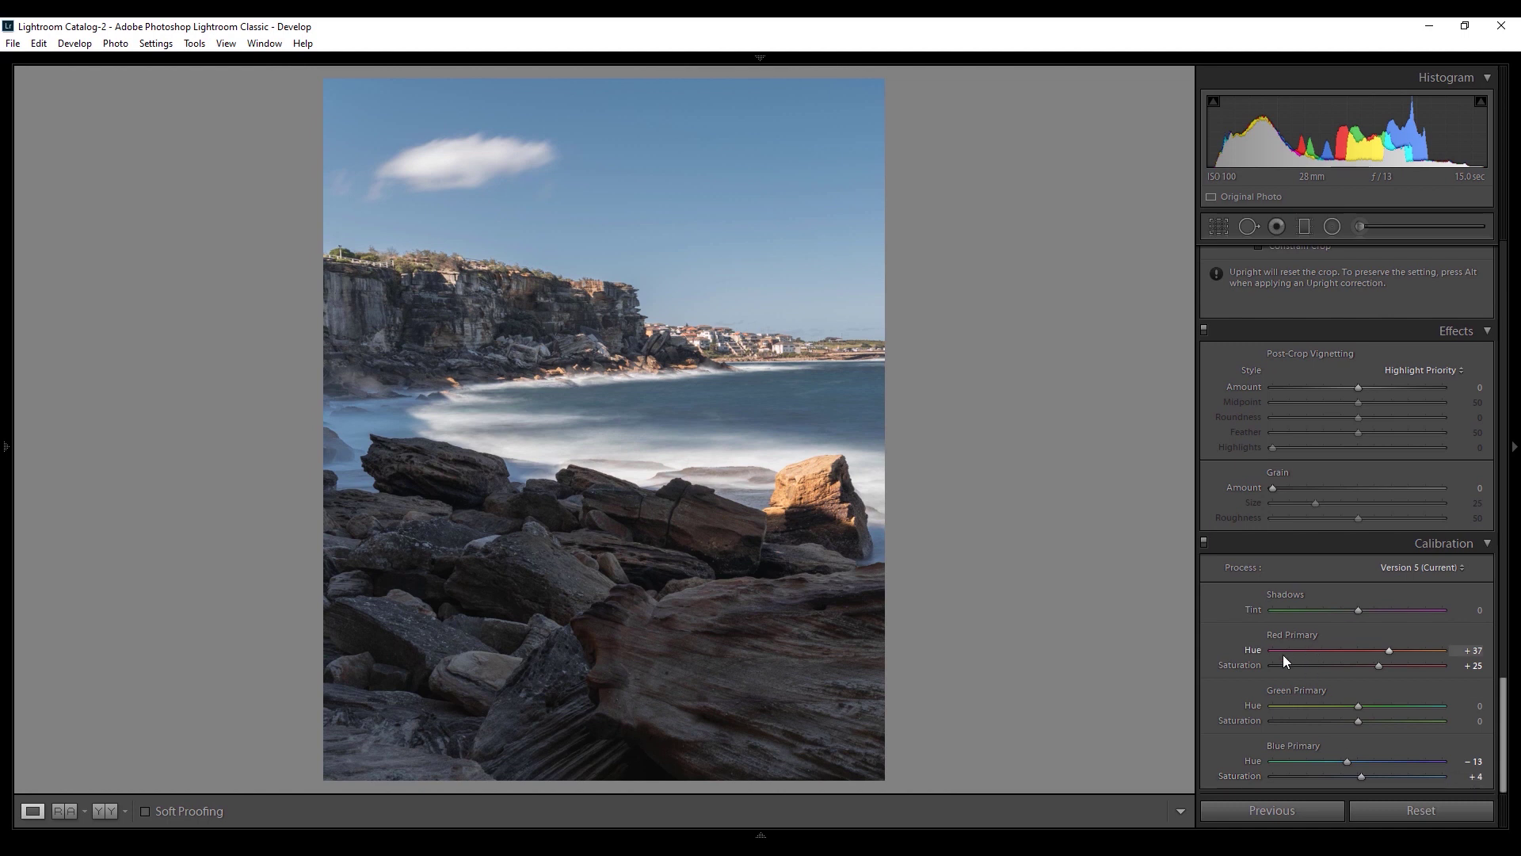
- Start a new Adjustment Brush mask at size 16 by painting across the large rock in the foreground
{"action": "scroll", "coordinate": [1243, 659], "scroll_direction": "up", "scroll_amount": 20}
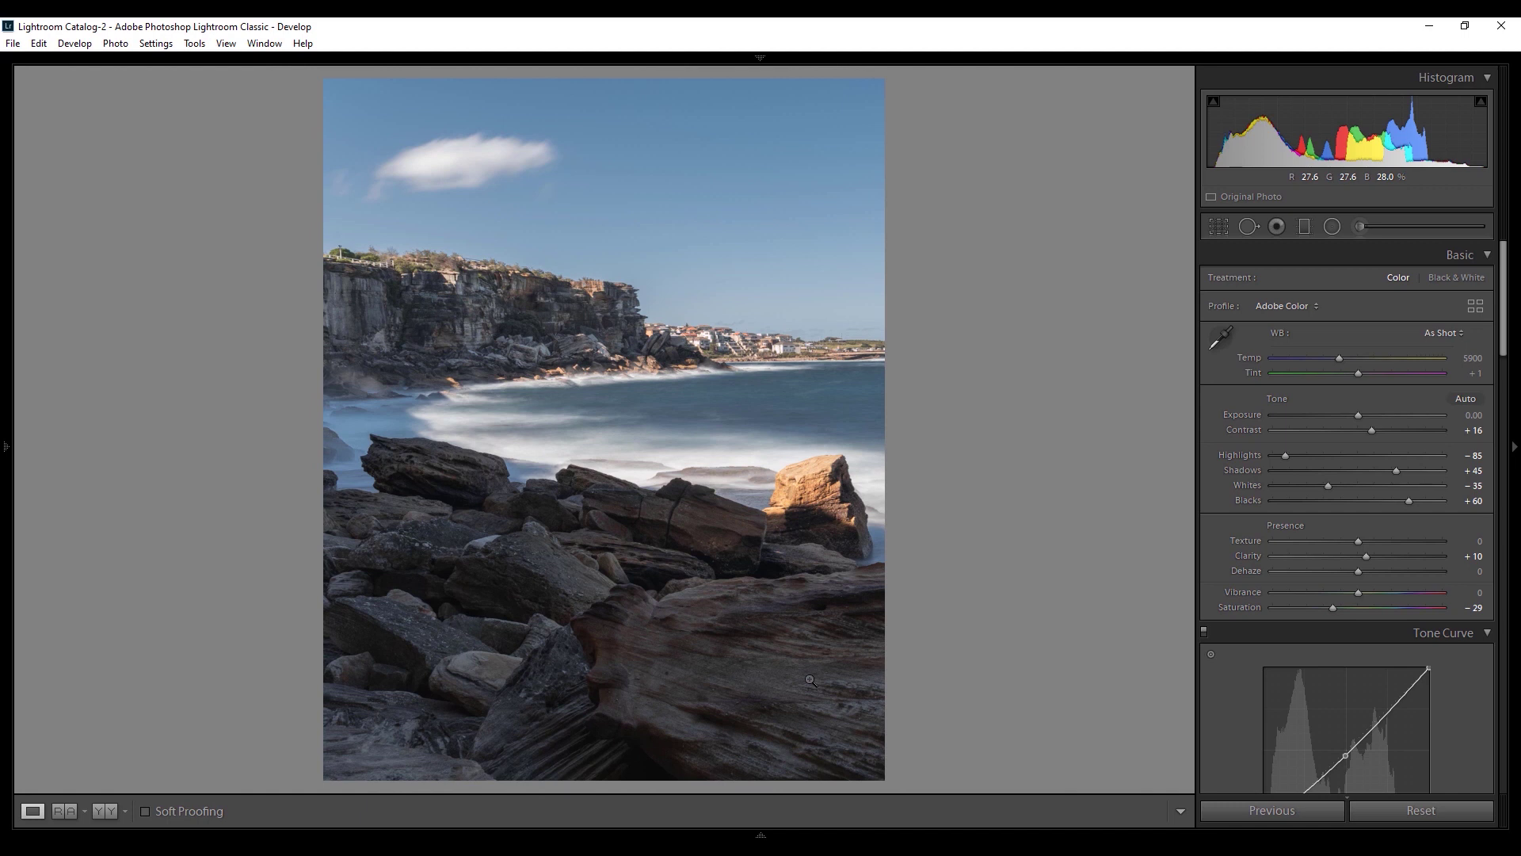
{"action": "left_click", "coordinate": [1360, 228]}
{"action": "scroll", "coordinate": [705, 614], "scroll_direction": "down", "scroll_amount": 3}
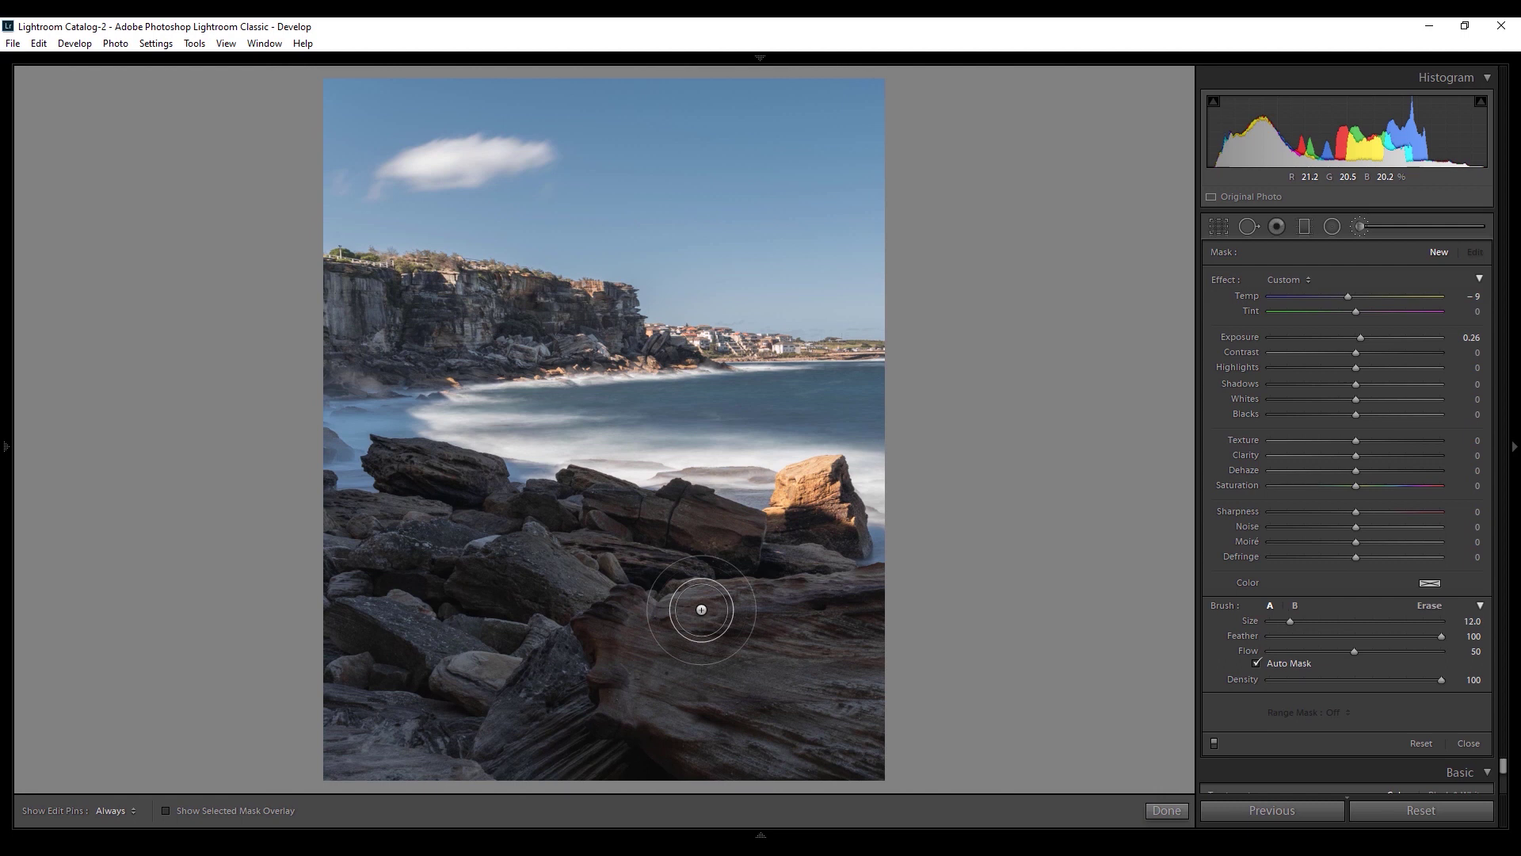
{"action": "scroll", "coordinate": [703, 645], "scroll_direction": "up", "scroll_amount": 7}
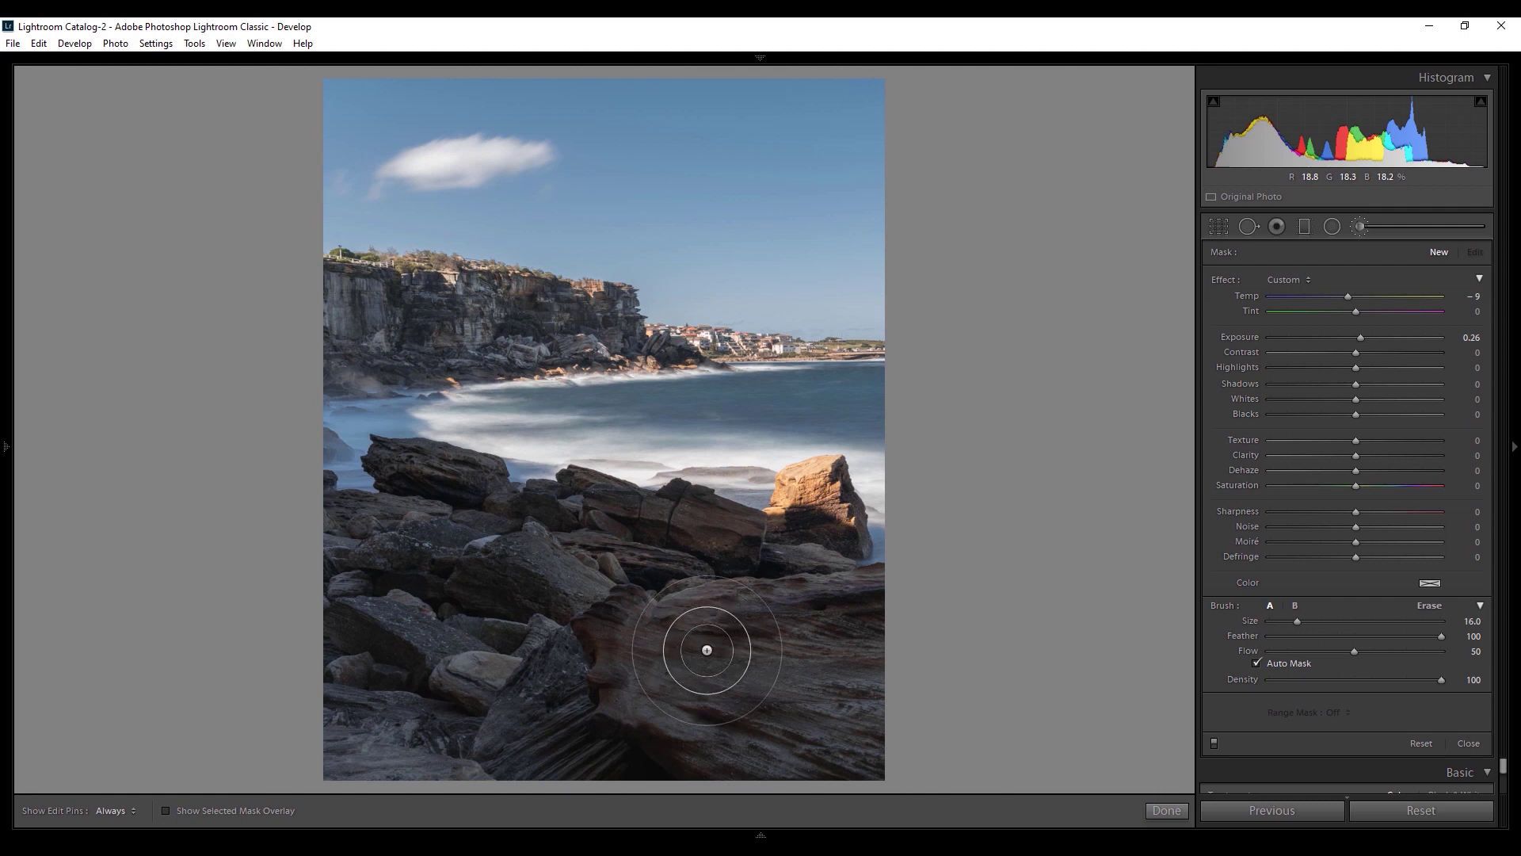
{"action": "mouse_move", "coordinate": [776, 641]}
{"action": "left_mouse_down"}
{"action": "mouse_move", "coordinate": [714, 638]}
{"action": "mouse_move", "coordinate": [580, 689]}
{"action": "left_mouse_up"}
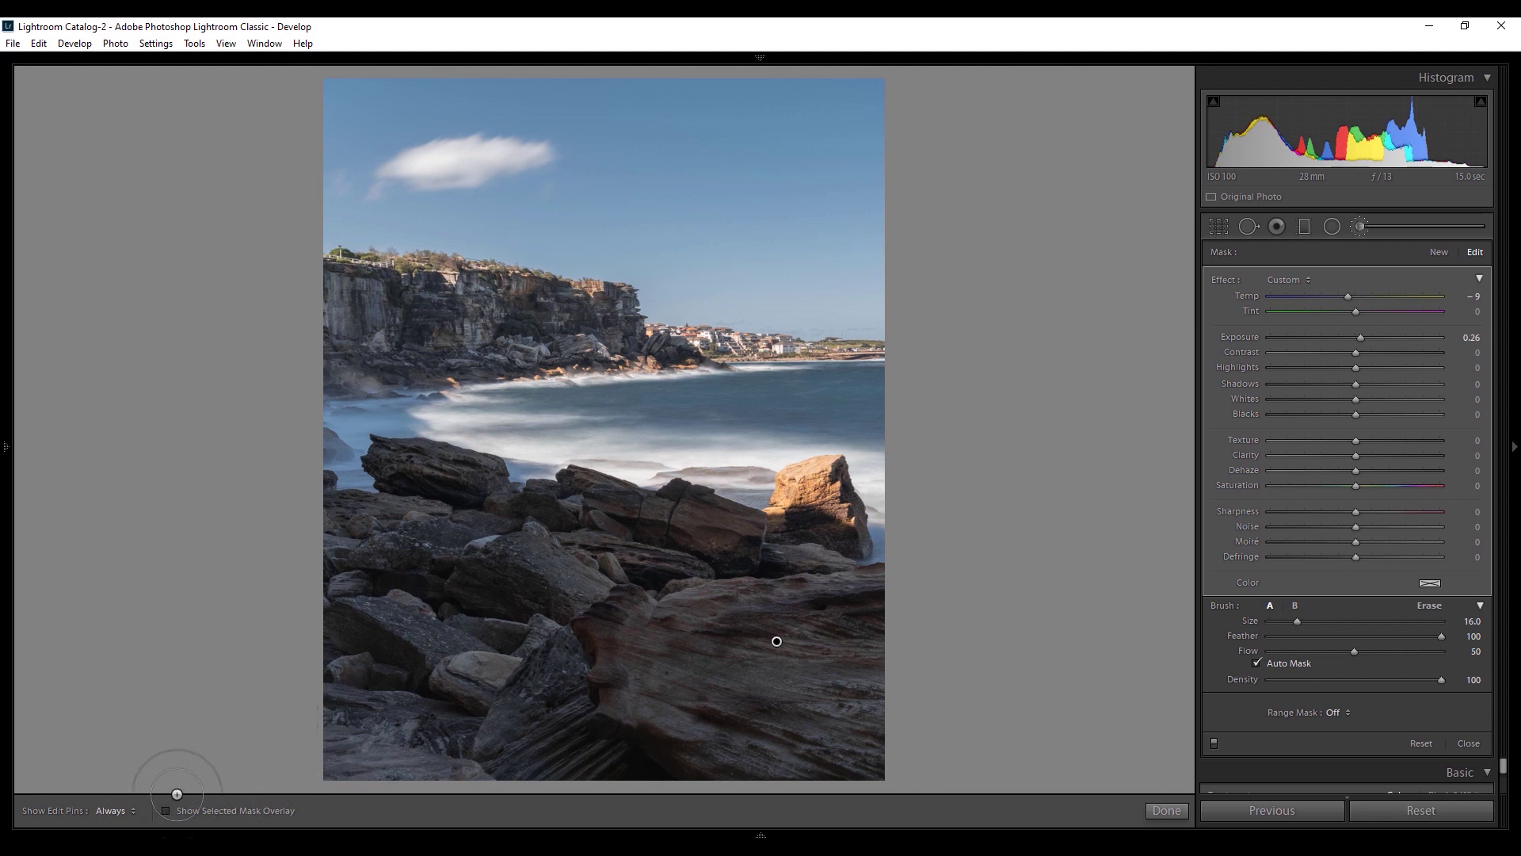
- Show the mask overlay, extend the brush mask over the remaining shadowed foreground rocks, and hide the overlay
{"action": "left_click", "coordinate": [166, 809]}
{"action": "mouse_move", "coordinate": [499, 608]}
{"action": "left_mouse_down"}
{"action": "mouse_move", "coordinate": [669, 679]}
{"action": "mouse_move", "coordinate": [645, 696]}
{"action": "left_mouse_up"}
{"action": "key", "text": "h"}
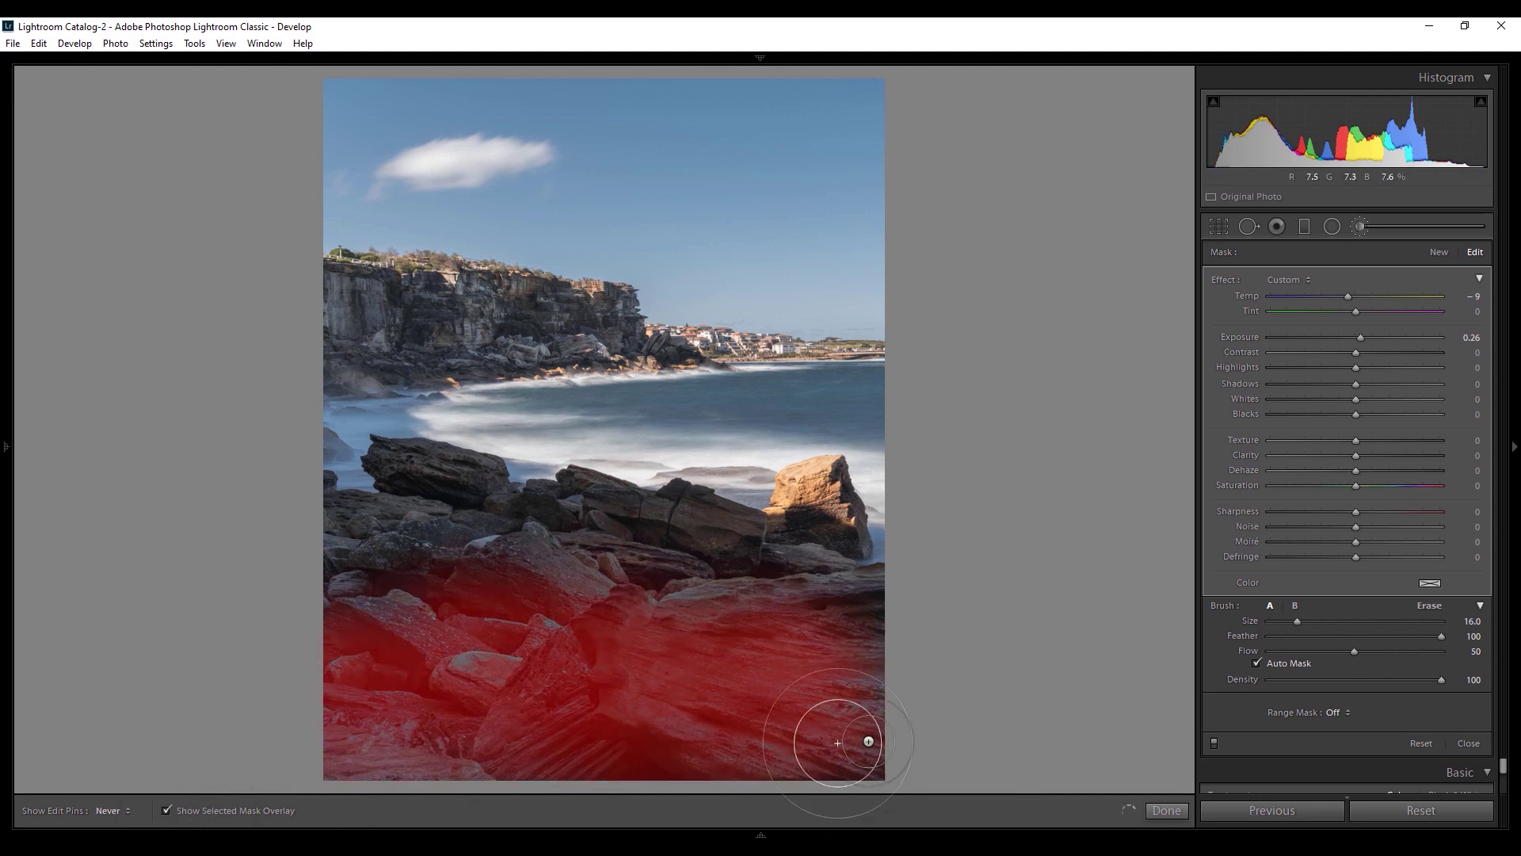
{"action": "mouse_move", "coordinate": [628, 560]}
{"action": "left_mouse_down"}
{"action": "mouse_move", "coordinate": [521, 535]}
{"action": "mouse_move", "coordinate": [700, 552]}
{"action": "mouse_move", "coordinate": [435, 488]}
{"action": "mouse_move", "coordinate": [381, 457]}
{"action": "mouse_move", "coordinate": [482, 515]}
{"action": "mouse_move", "coordinate": [329, 520]}
{"action": "left_mouse_up"}
{"action": "mouse_move", "coordinate": [768, 565]}
{"action": "left_mouse_down"}
{"action": "mouse_move", "coordinate": [805, 523]}
{"action": "mouse_move", "coordinate": [795, 544]}
{"action": "mouse_move", "coordinate": [848, 628]}
{"action": "left_mouse_up"}
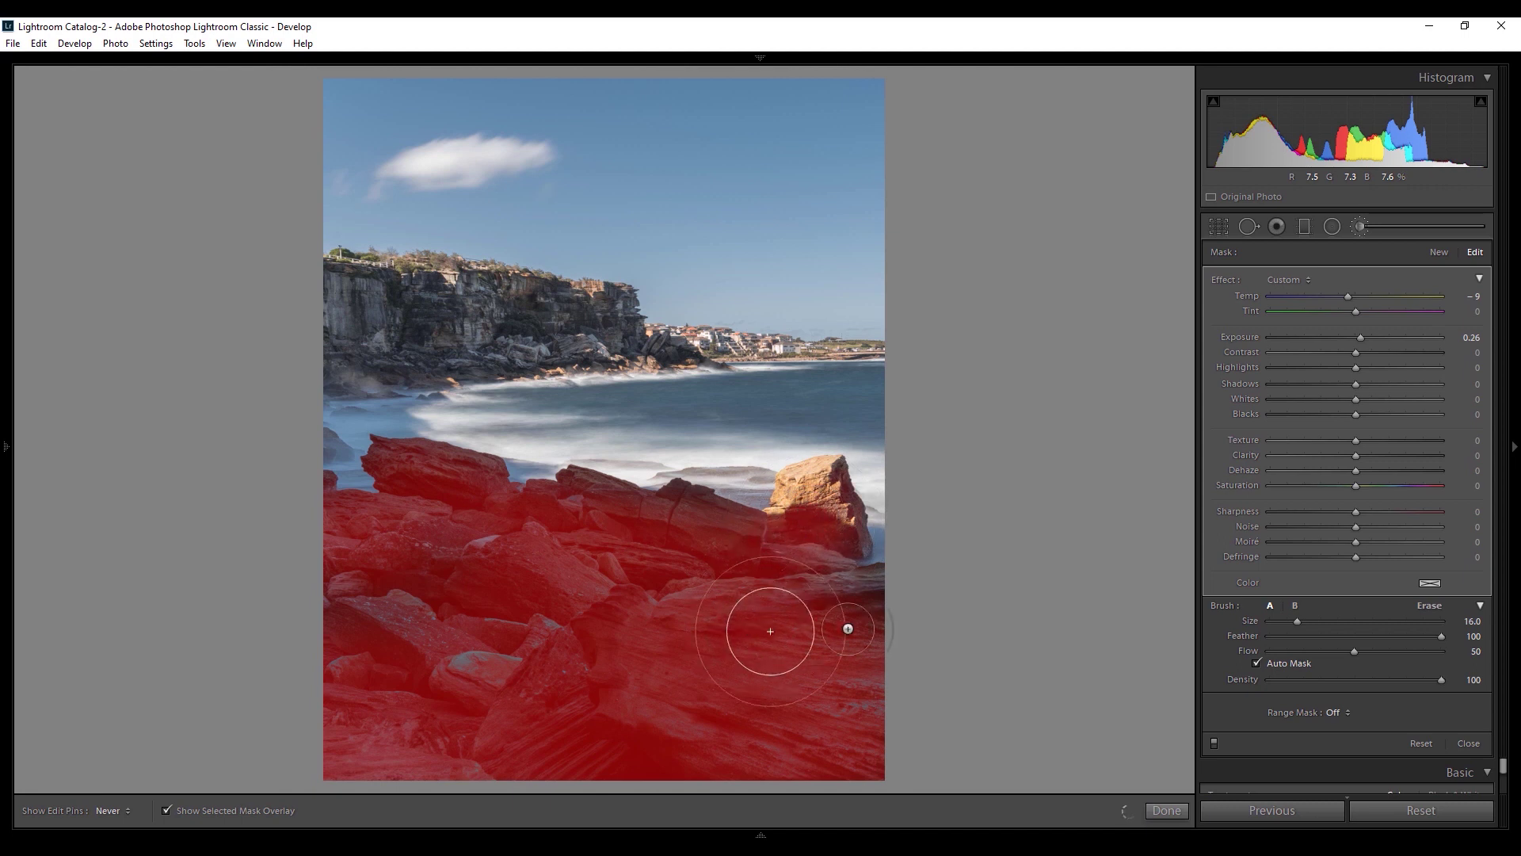
{"action": "key", "text": "h"}
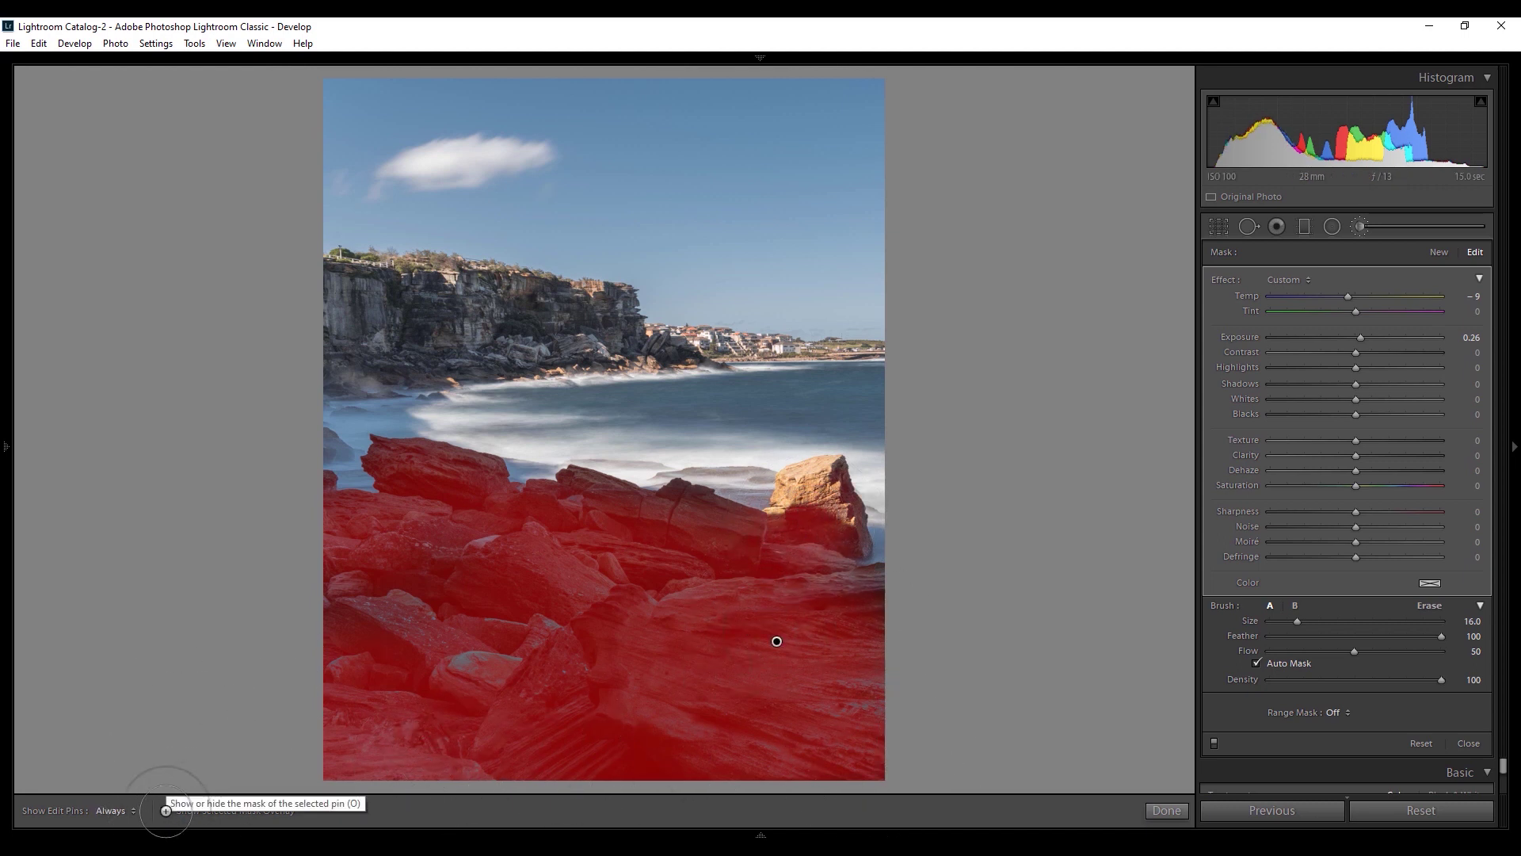
{"action": "left_click", "coordinate": [166, 809]}
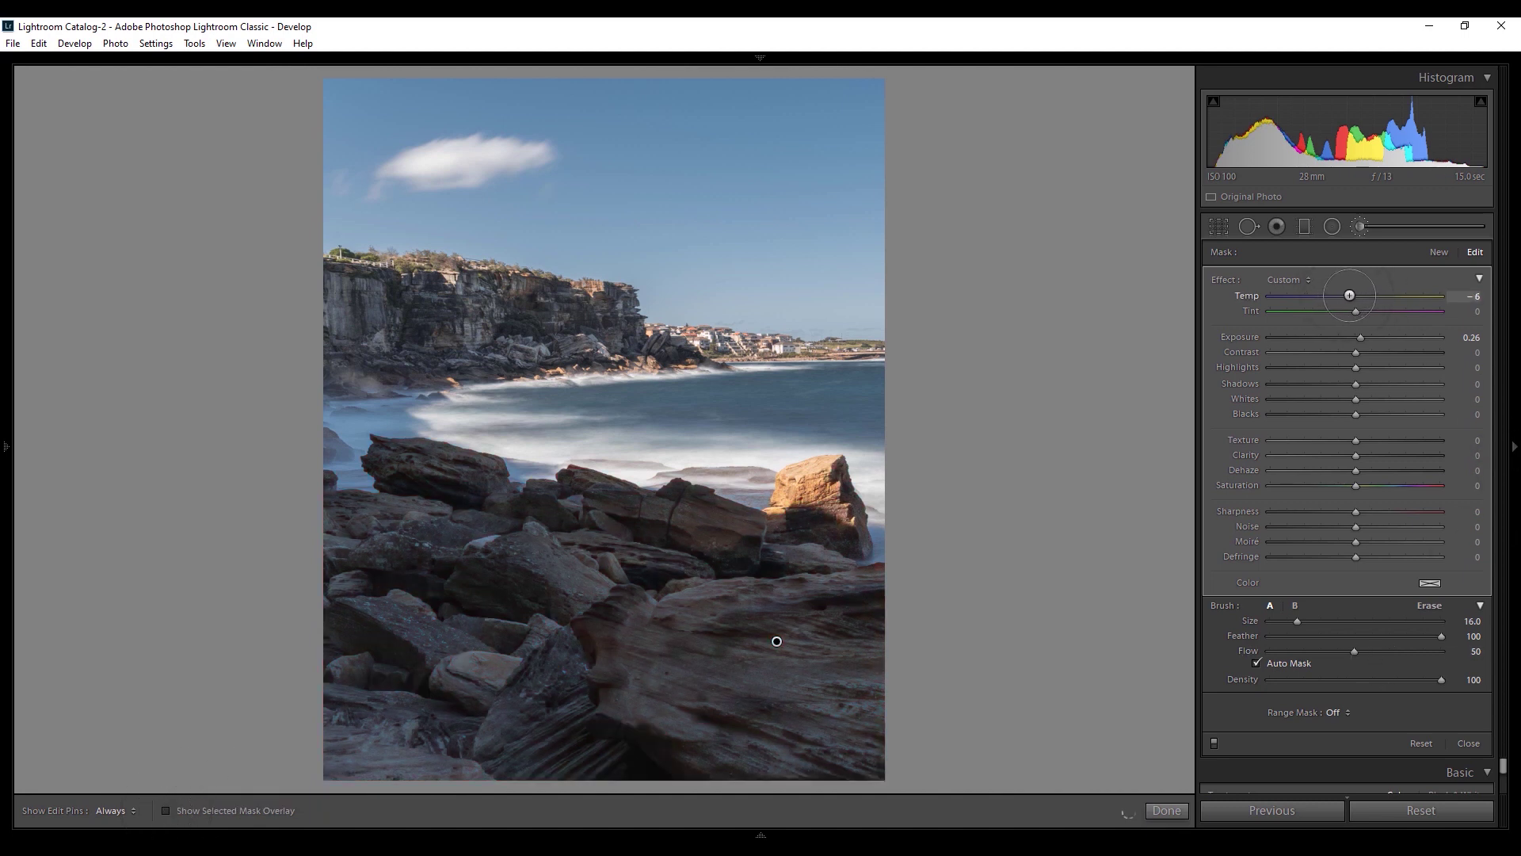
- Set the foreground rock mask to Temp 80, Exposure 1.21, Contrast 22, Highlights -72, Shadows 21, Texture 38 and Clarity 34
{"action": "left_click_drag", "start_coordinate": [1361, 296], "coordinate": [1420, 297]}
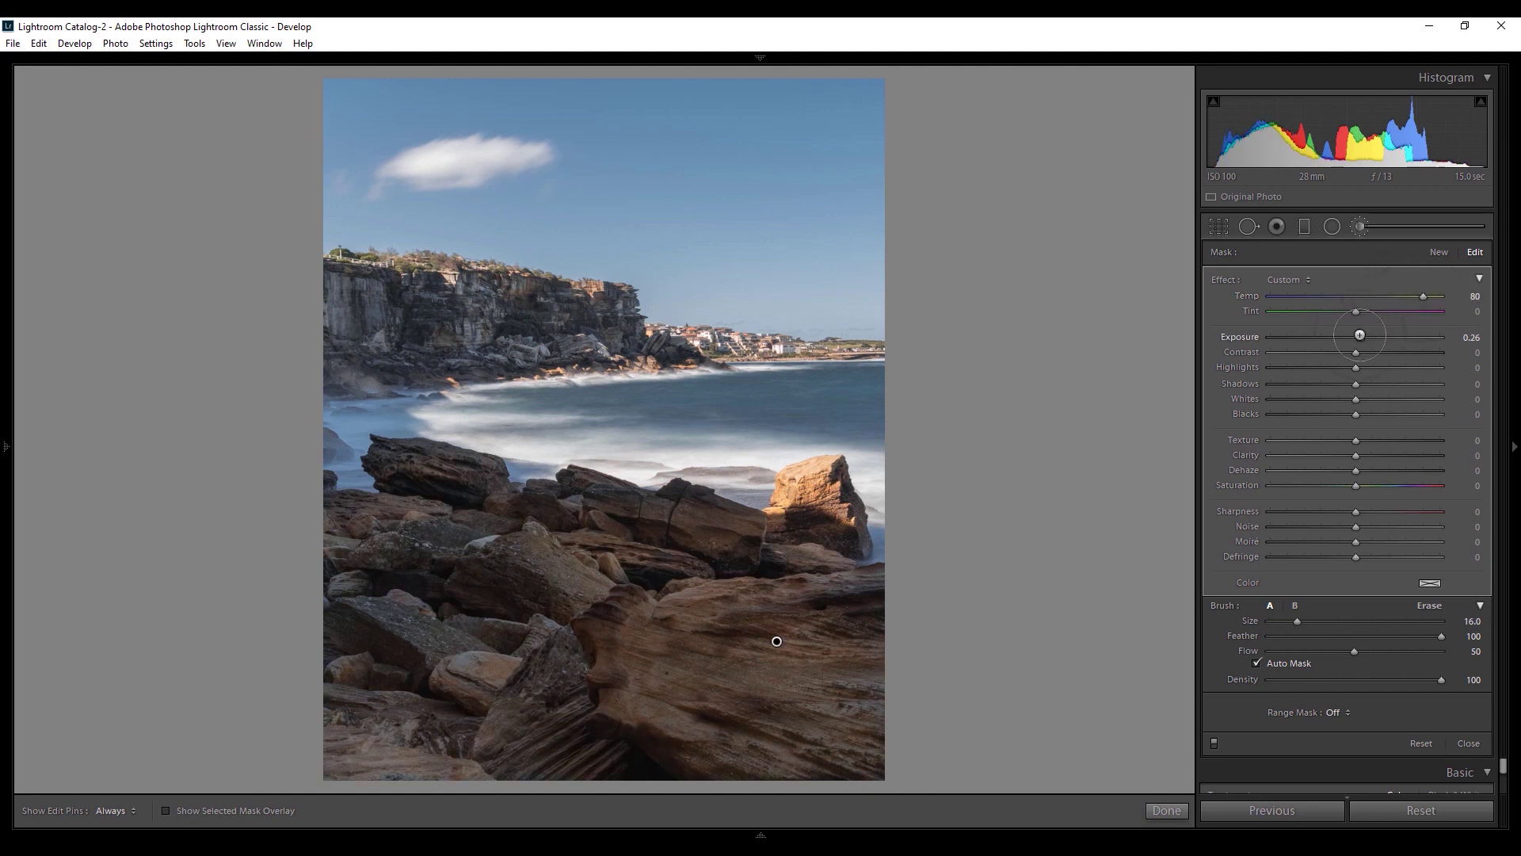
{"action": "left_click_drag", "start_coordinate": [1361, 336], "coordinate": [1379, 337]}
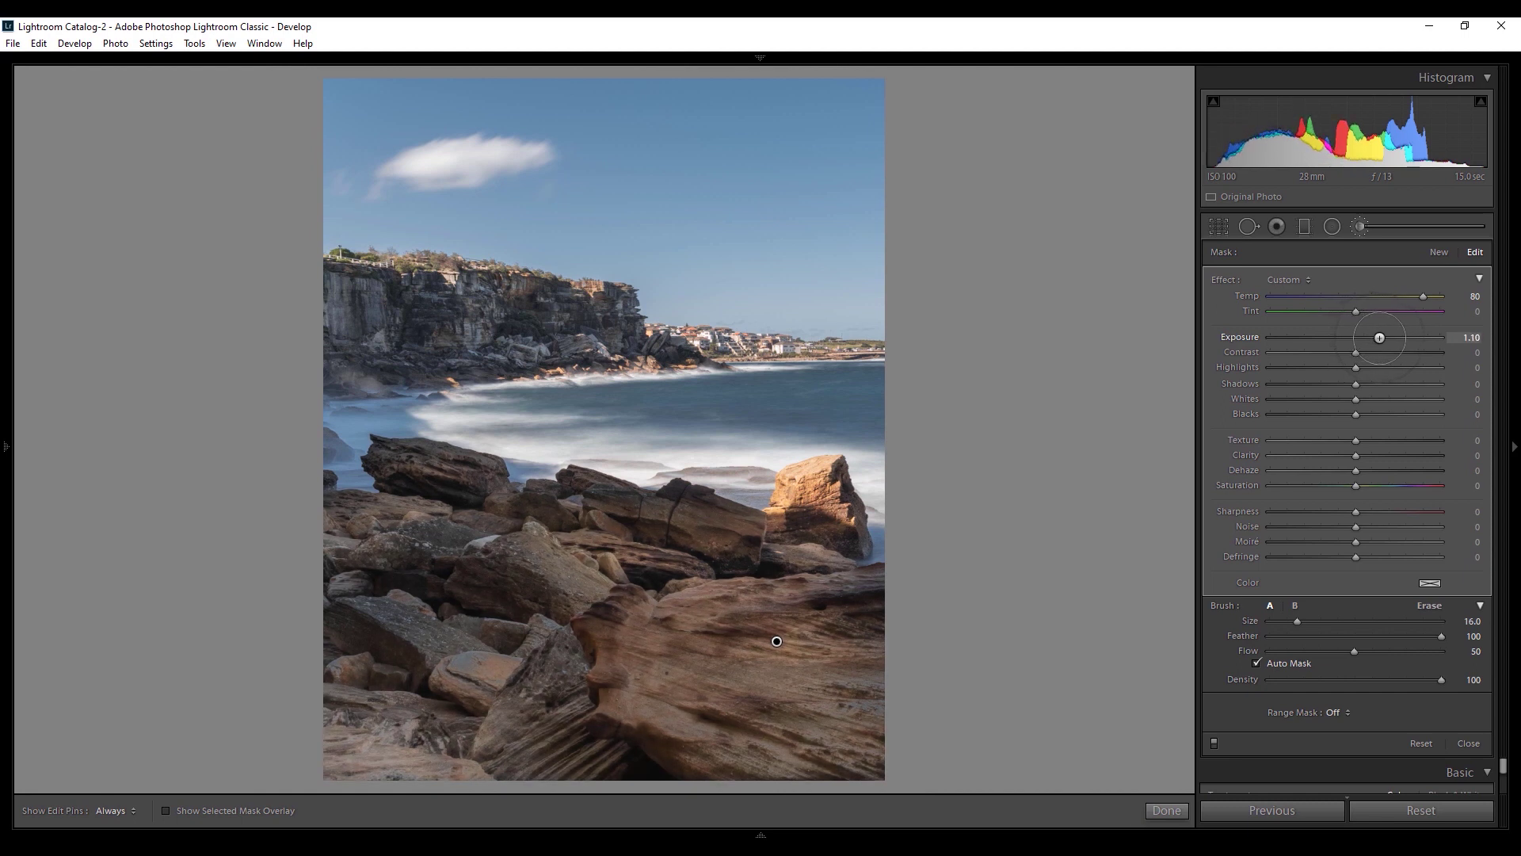
{"action": "mouse_move", "coordinate": [1376, 337]}
{"action": "left_mouse_down"}
{"action": "mouse_move", "coordinate": [1357, 353]}
{"action": "mouse_move", "coordinate": [1381, 354]}
{"action": "mouse_move", "coordinate": [1351, 368]}
{"action": "mouse_move", "coordinate": [1293, 368]}
{"action": "mouse_move", "coordinate": [1373, 383]}
{"action": "left_mouse_up"}
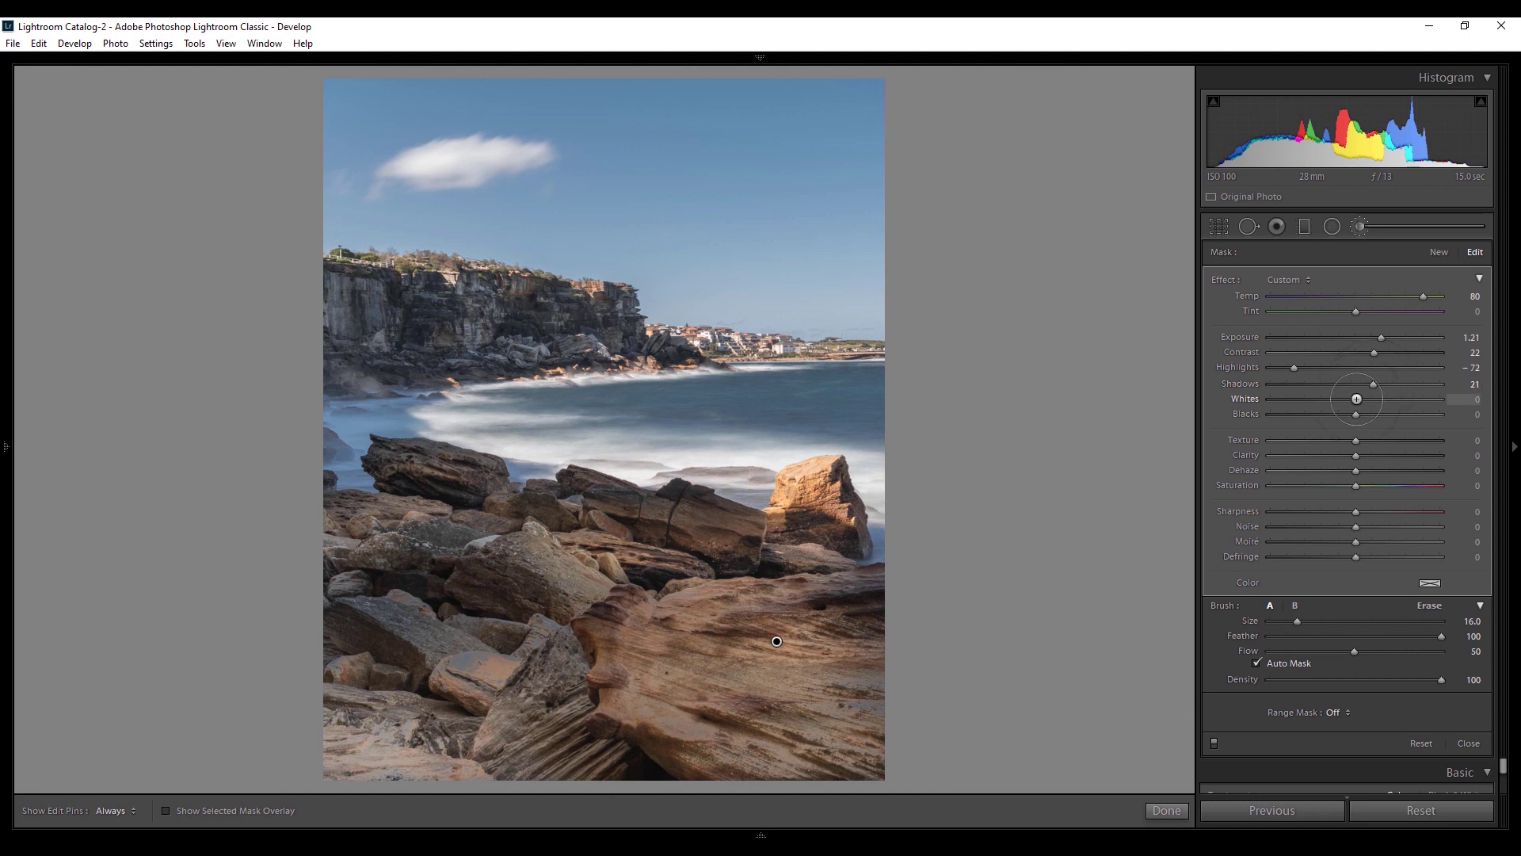
{"action": "left_click_drag", "start_coordinate": [1374, 438], "coordinate": [1388, 439]}
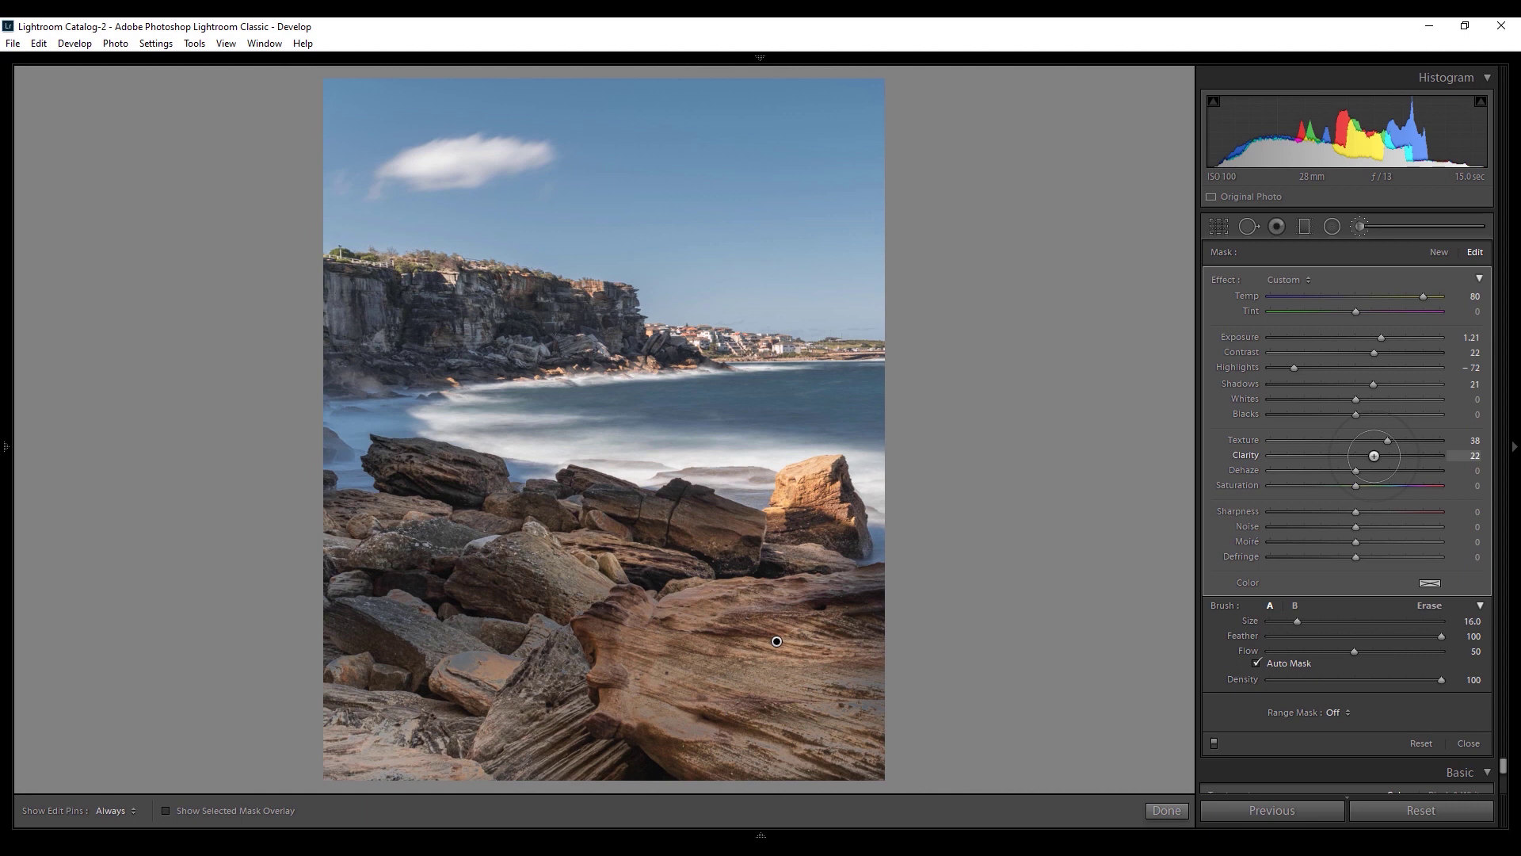
{"action": "left_click_drag", "start_coordinate": [1373, 455], "coordinate": [1383, 457]}
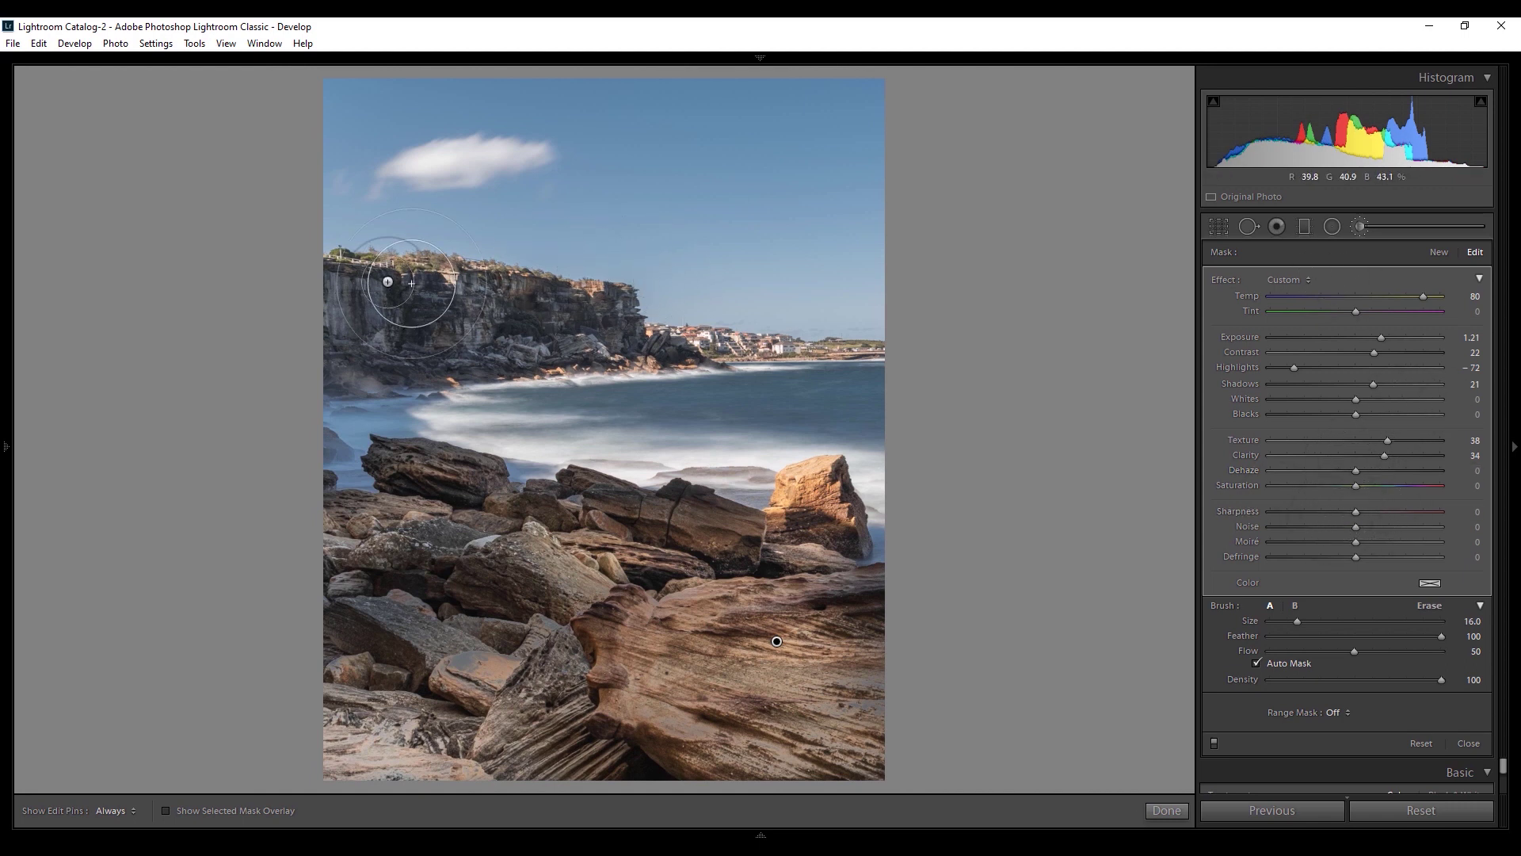
- Paint a new Adjustment Brush mask at size 6 over the cliff face, using the mask overlay to check coverage
{"action": "left_click", "coordinate": [1364, 226]}
{"action": "left_click", "coordinate": [1365, 226]}
{"action": "scroll", "coordinate": [573, 325], "scroll_direction": "down", "scroll_amount": 7}
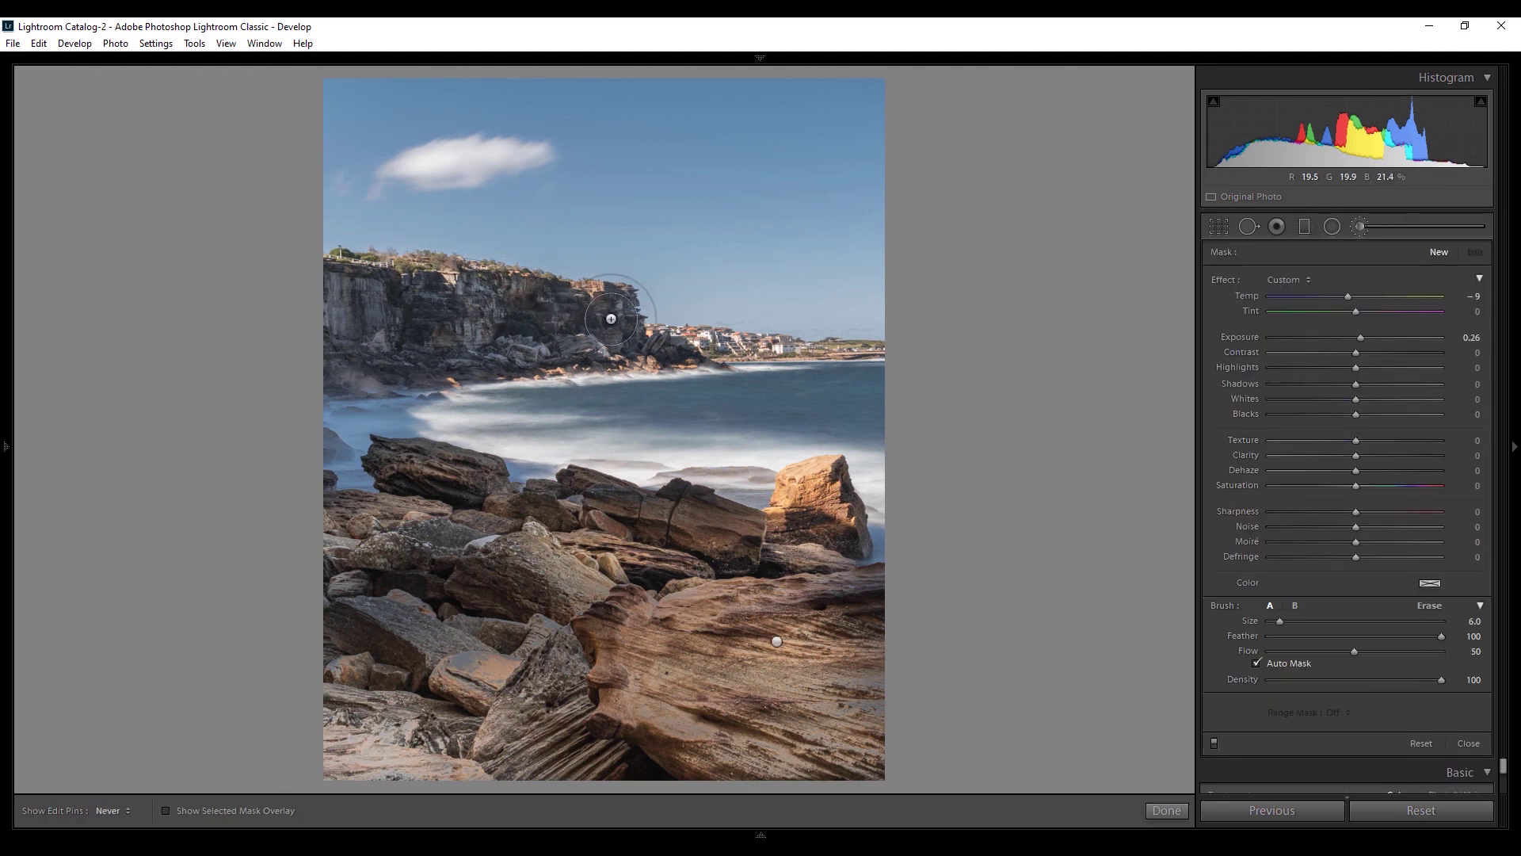
{"action": "key", "text": "h"}
{"action": "left_click", "coordinate": [166, 811]}
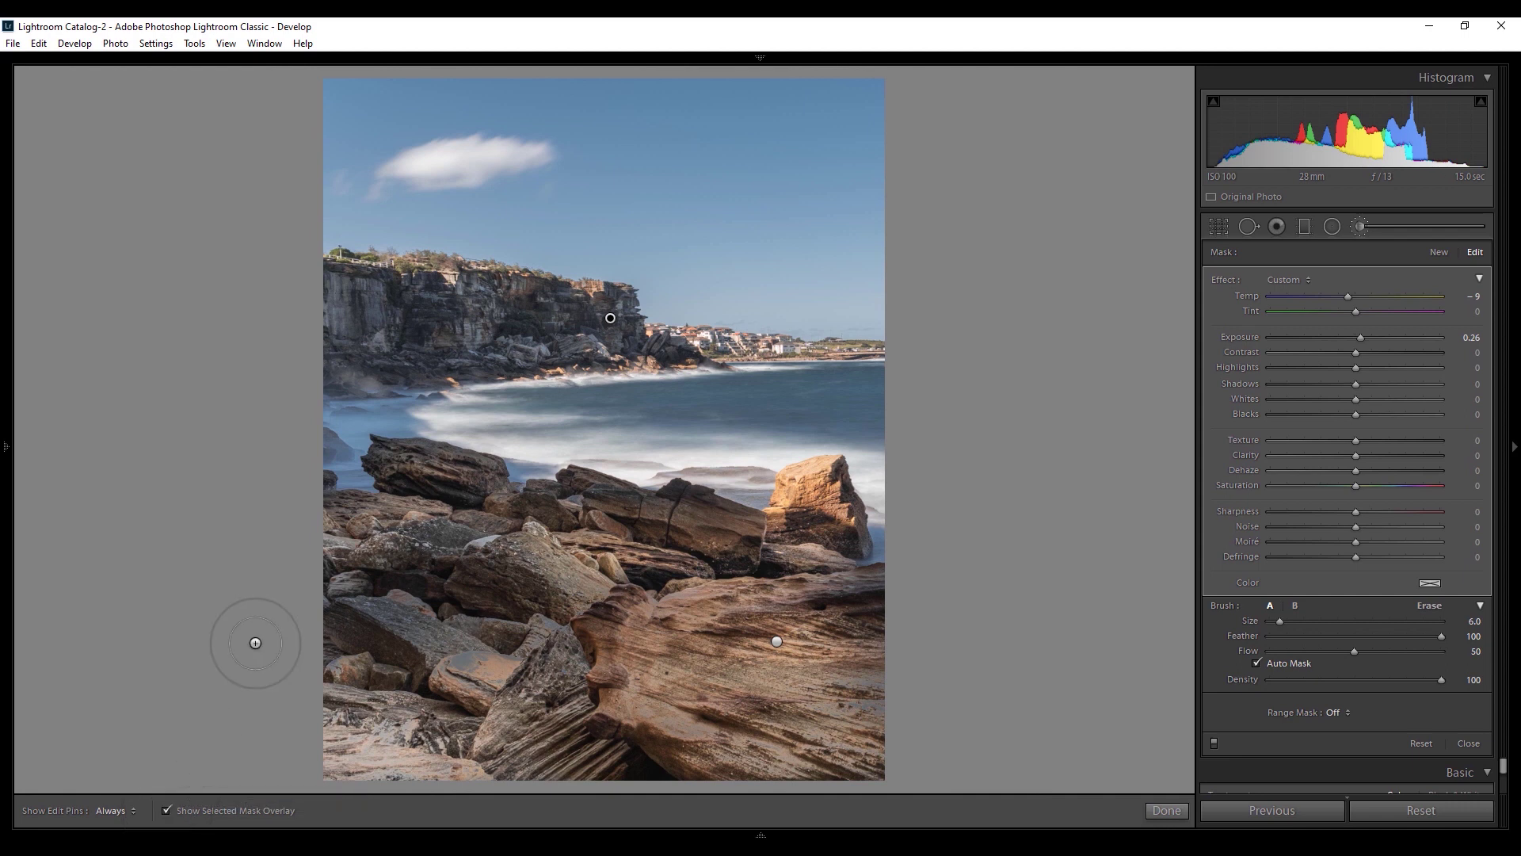
{"action": "key", "text": "h"}
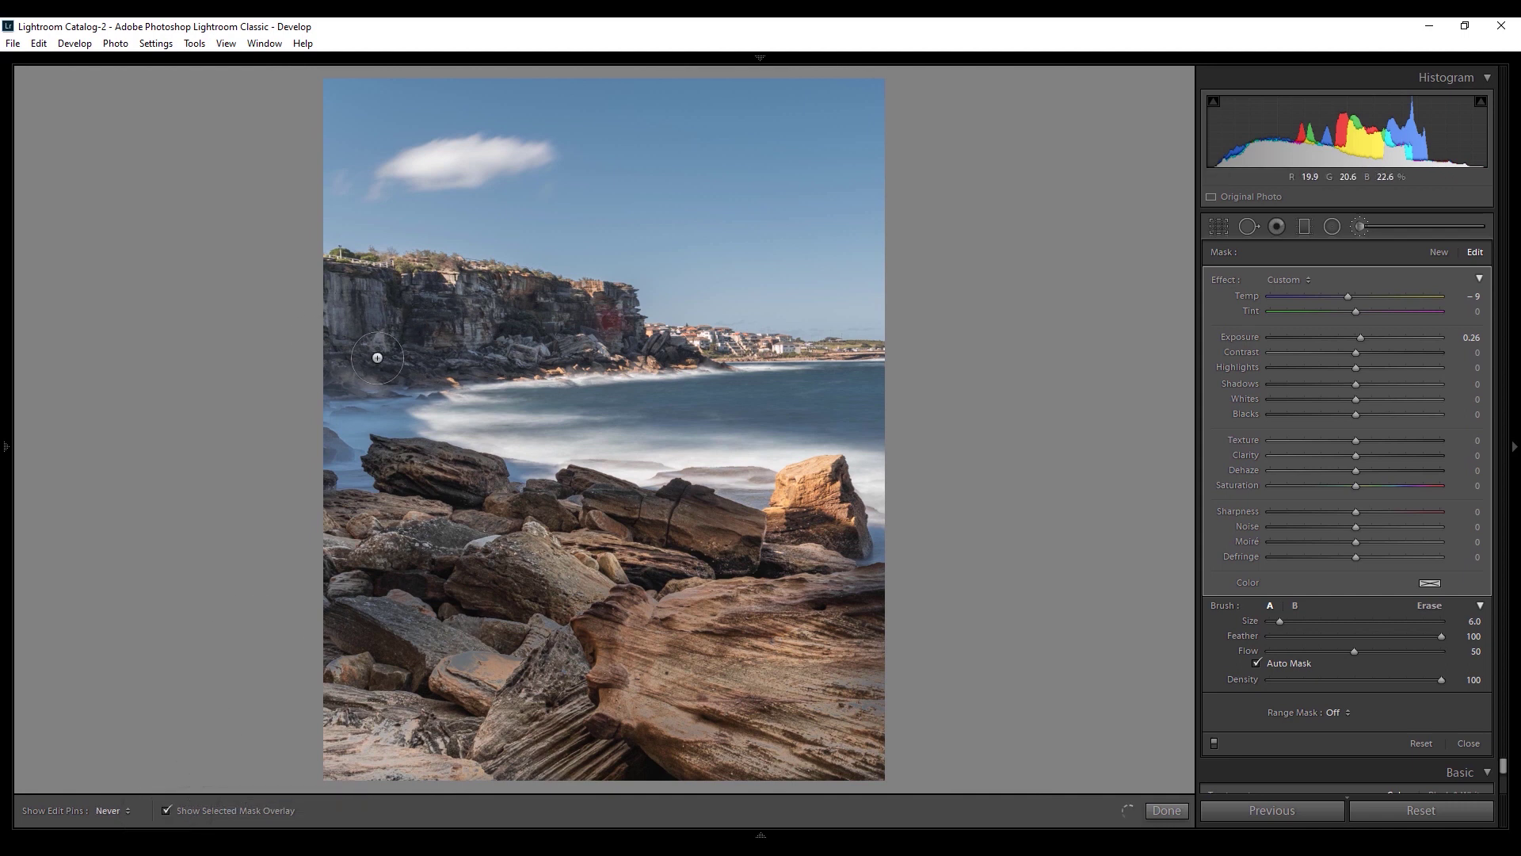
{"action": "left_click_drag", "start_coordinate": [333, 354], "coordinate": [455, 349]}
{"action": "mouse_move", "coordinate": [572, 348]}
{"action": "left_mouse_down"}
{"action": "mouse_move", "coordinate": [626, 344]}
{"action": "mouse_move", "coordinate": [465, 337]}
{"action": "mouse_move", "coordinate": [613, 340]}
{"action": "mouse_move", "coordinate": [611, 278]}
{"action": "left_mouse_up"}
{"action": "mouse_move", "coordinate": [394, 280]}
{"action": "left_mouse_down"}
{"action": "mouse_move", "coordinate": [507, 261]}
{"action": "mouse_move", "coordinate": [348, 253]}
{"action": "mouse_move", "coordinate": [380, 262]}
{"action": "mouse_move", "coordinate": [364, 280]}
{"action": "mouse_move", "coordinate": [296, 288]}
{"action": "mouse_move", "coordinate": [272, 317]}
{"action": "mouse_move", "coordinate": [401, 299]}
{"action": "mouse_move", "coordinate": [455, 321]}
{"action": "mouse_move", "coordinate": [349, 336]}
{"action": "mouse_move", "coordinate": [530, 325]}
{"action": "mouse_move", "coordinate": [330, 347]}
{"action": "mouse_move", "coordinate": [571, 352]}
{"action": "mouse_move", "coordinate": [626, 339]}
{"action": "mouse_move", "coordinate": [644, 289]}
{"action": "mouse_move", "coordinate": [638, 326]}
{"action": "mouse_move", "coordinate": [658, 348]}
{"action": "mouse_move", "coordinate": [678, 332]}
{"action": "mouse_move", "coordinate": [648, 381]}
{"action": "left_mouse_up"}
{"action": "key", "text": "h"}
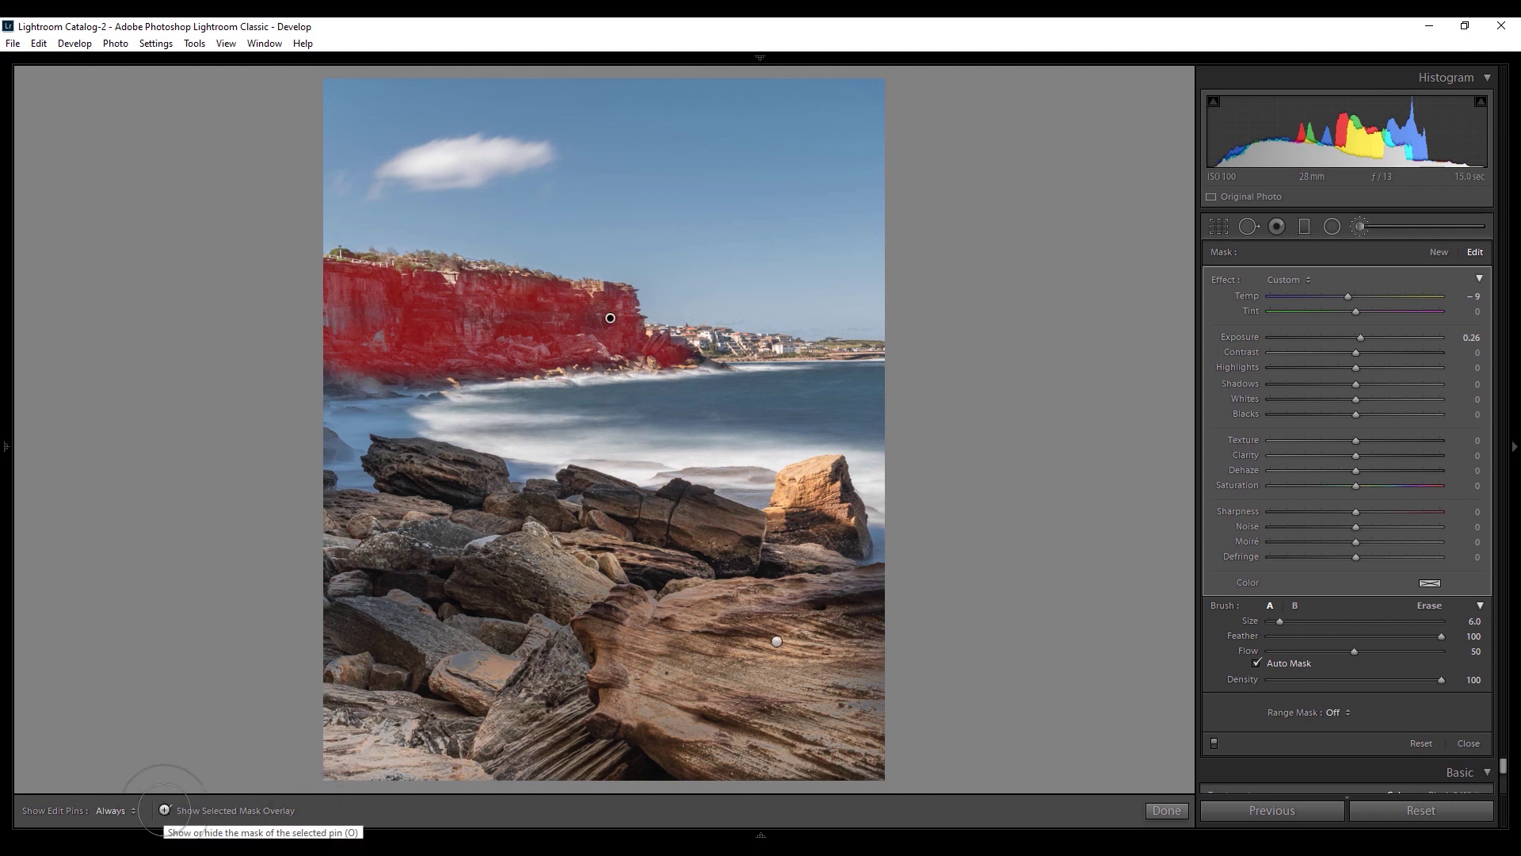
{"action": "left_click", "coordinate": [166, 809]}
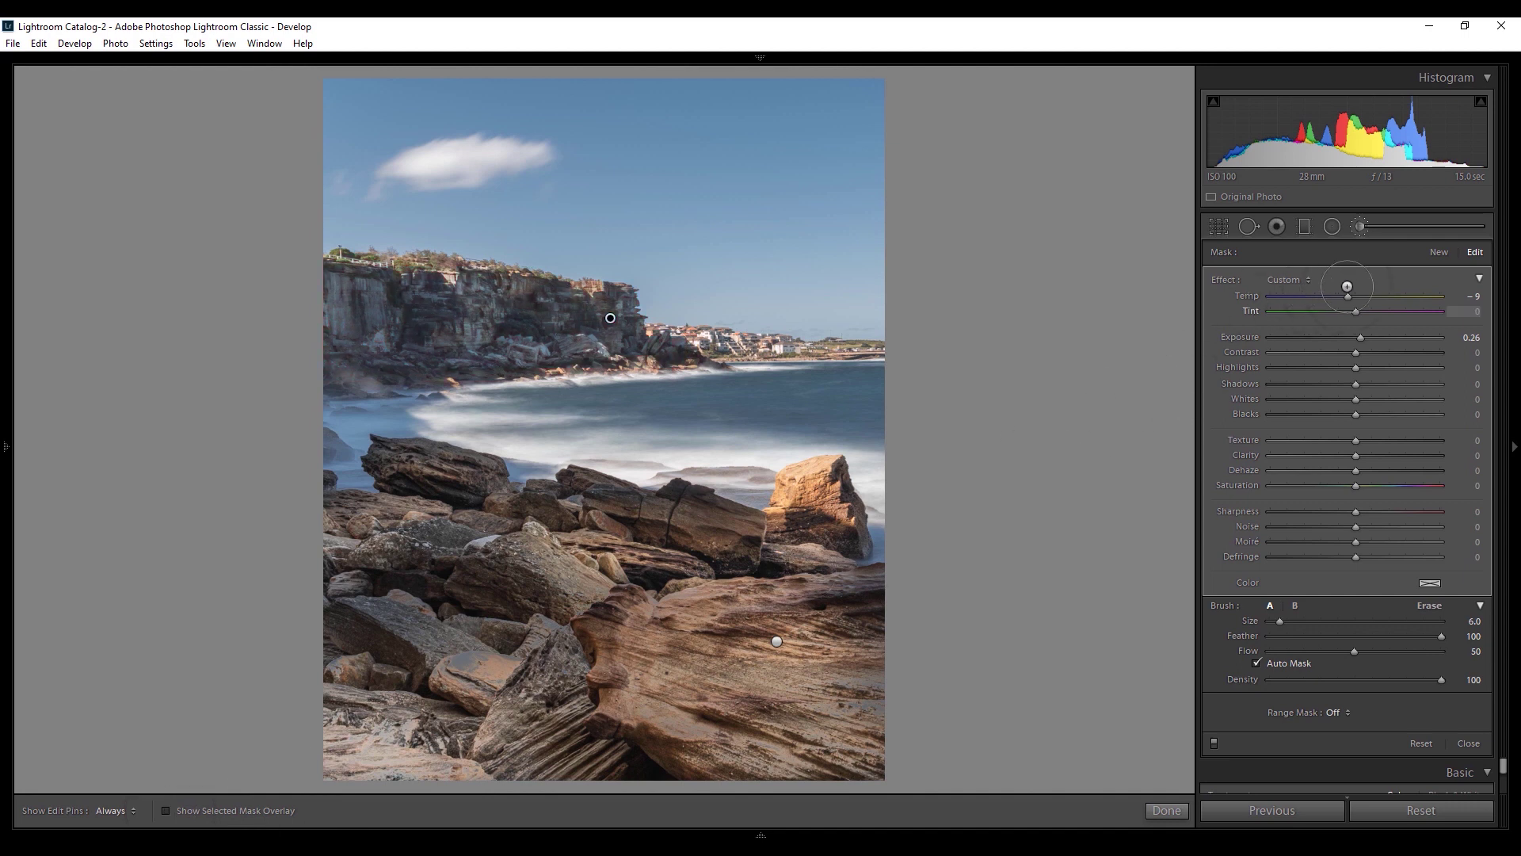
- Warm the cliff mask's temperature, set its Exposure to 0.84, Contrast 5, Highlights -50 and Shadows 29, and close the brush
{"action": "left_click_drag", "start_coordinate": [1360, 296], "coordinate": [1389, 296]}
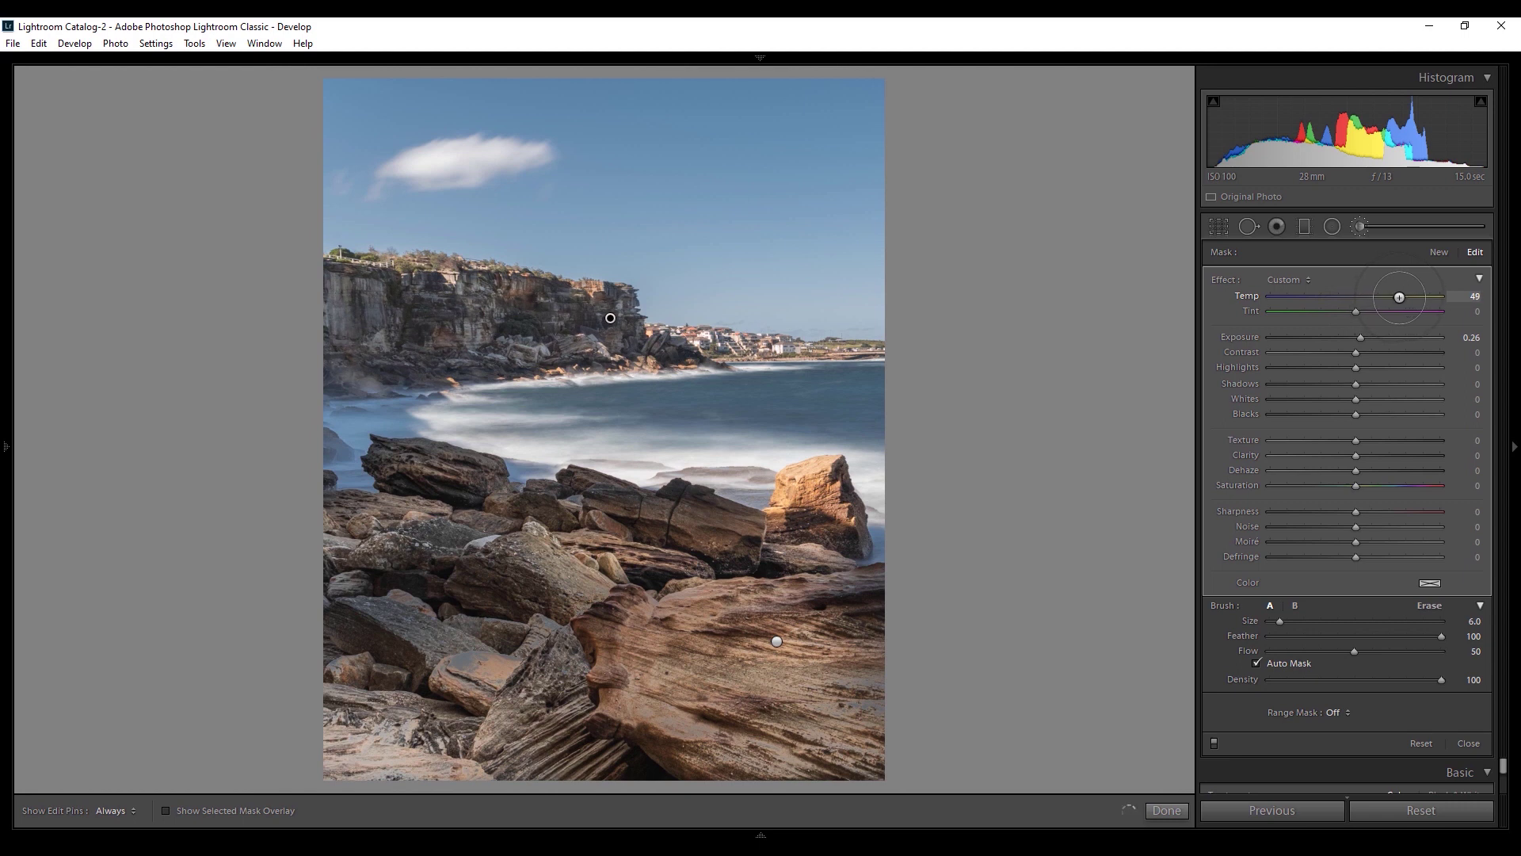
{"action": "left_click_drag", "start_coordinate": [1360, 337], "coordinate": [1363, 337]}
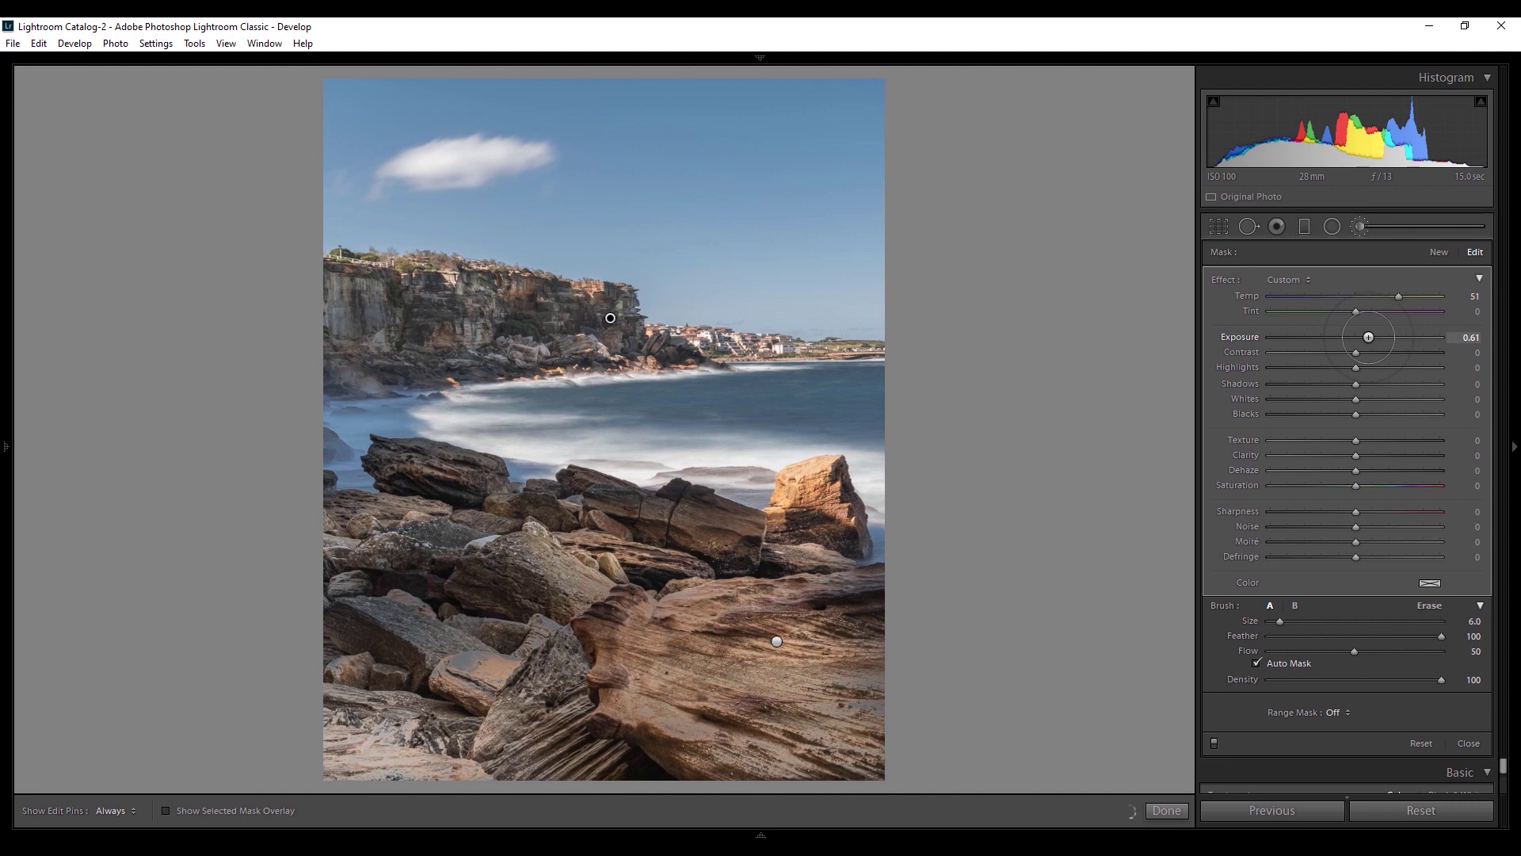
{"action": "left_click_drag", "start_coordinate": [1370, 336], "coordinate": [1372, 337]}
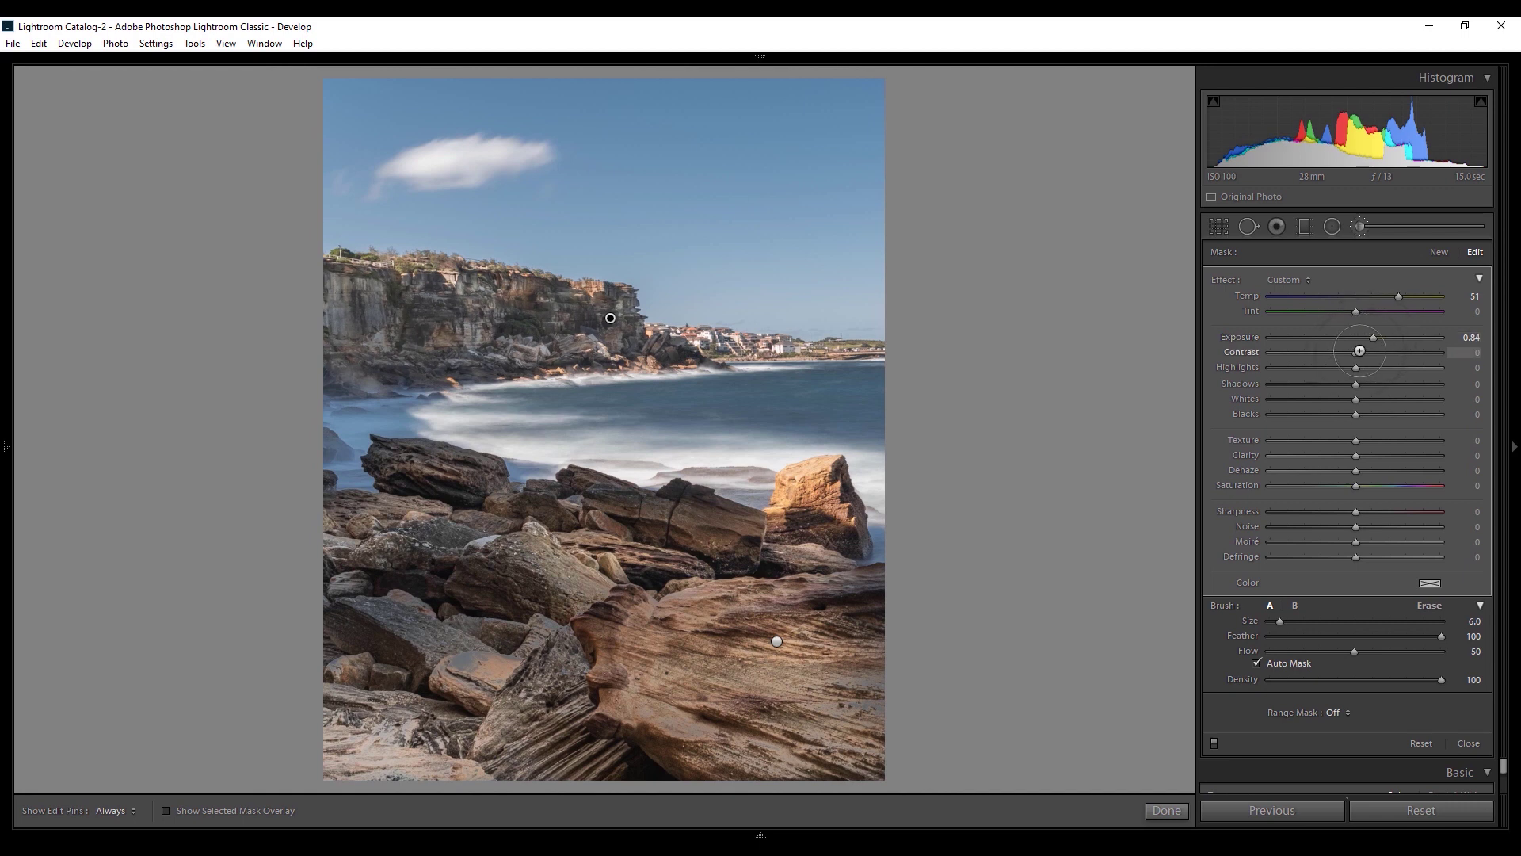
{"action": "left_click_drag", "start_coordinate": [1364, 351], "coordinate": [1381, 388]}
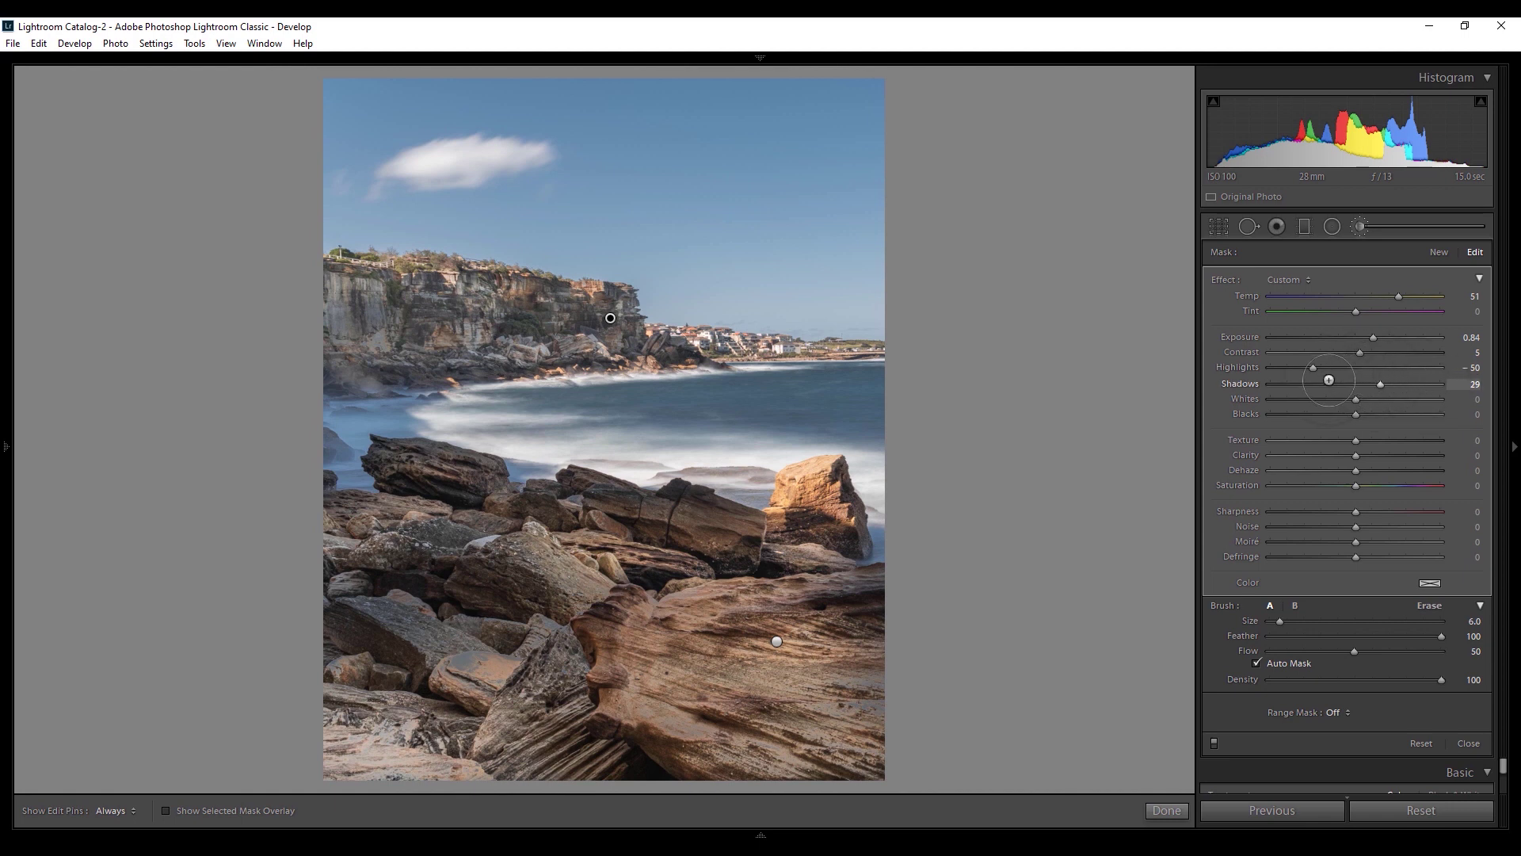
{"action": "left_click_drag", "start_coordinate": [1400, 296], "coordinate": [1412, 295]}
{"action": "left_click", "coordinate": [1360, 227]}
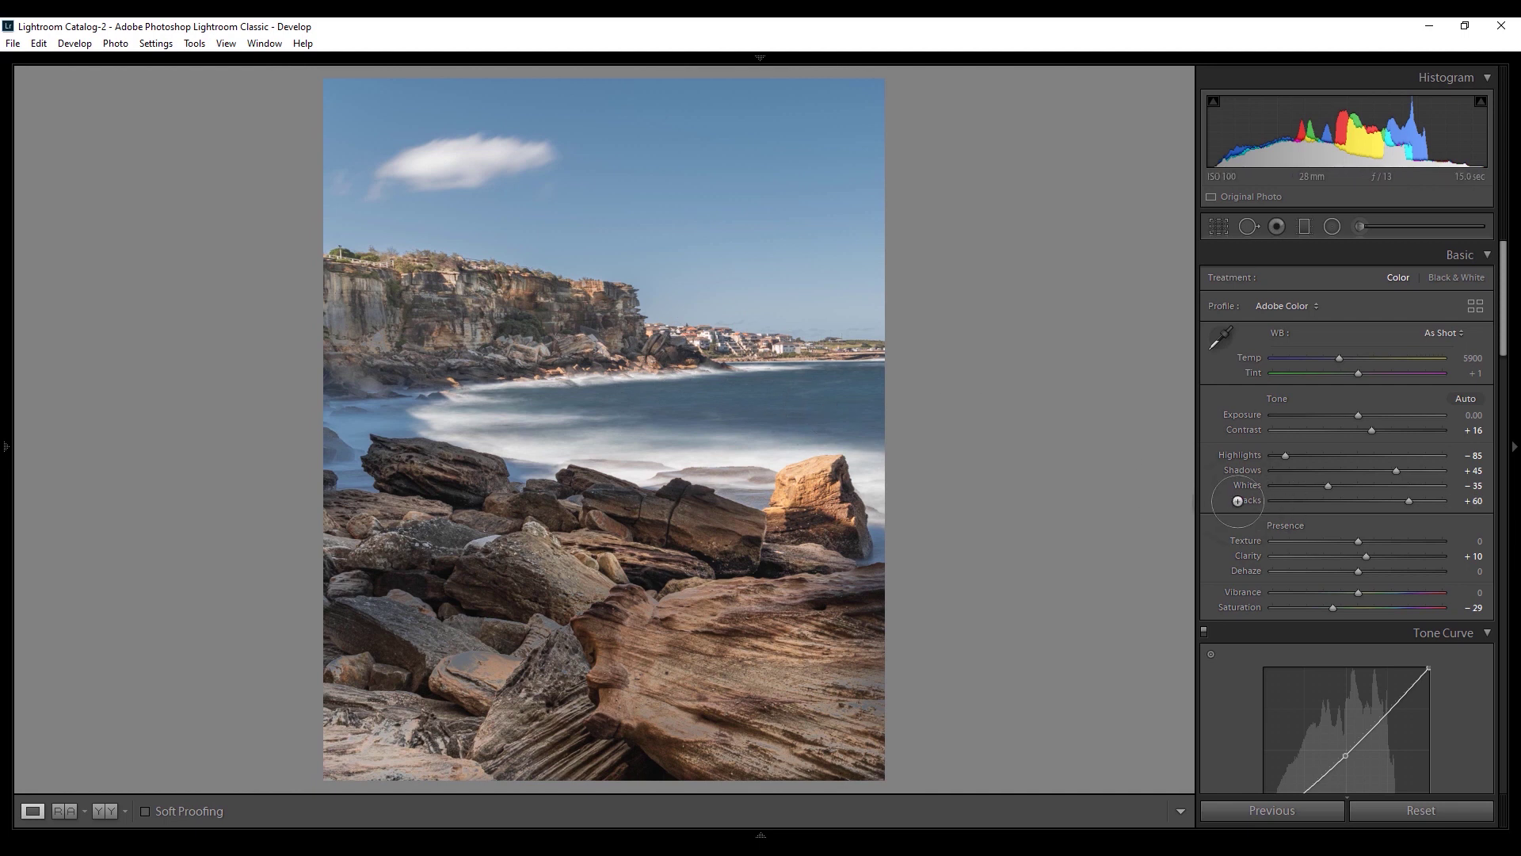
- Set the HSL Blue saturation to -53, checking the edit against the Before version
{"action": "scroll", "coordinate": [1238, 501], "scroll_direction": "down", "scroll_amount": 3}
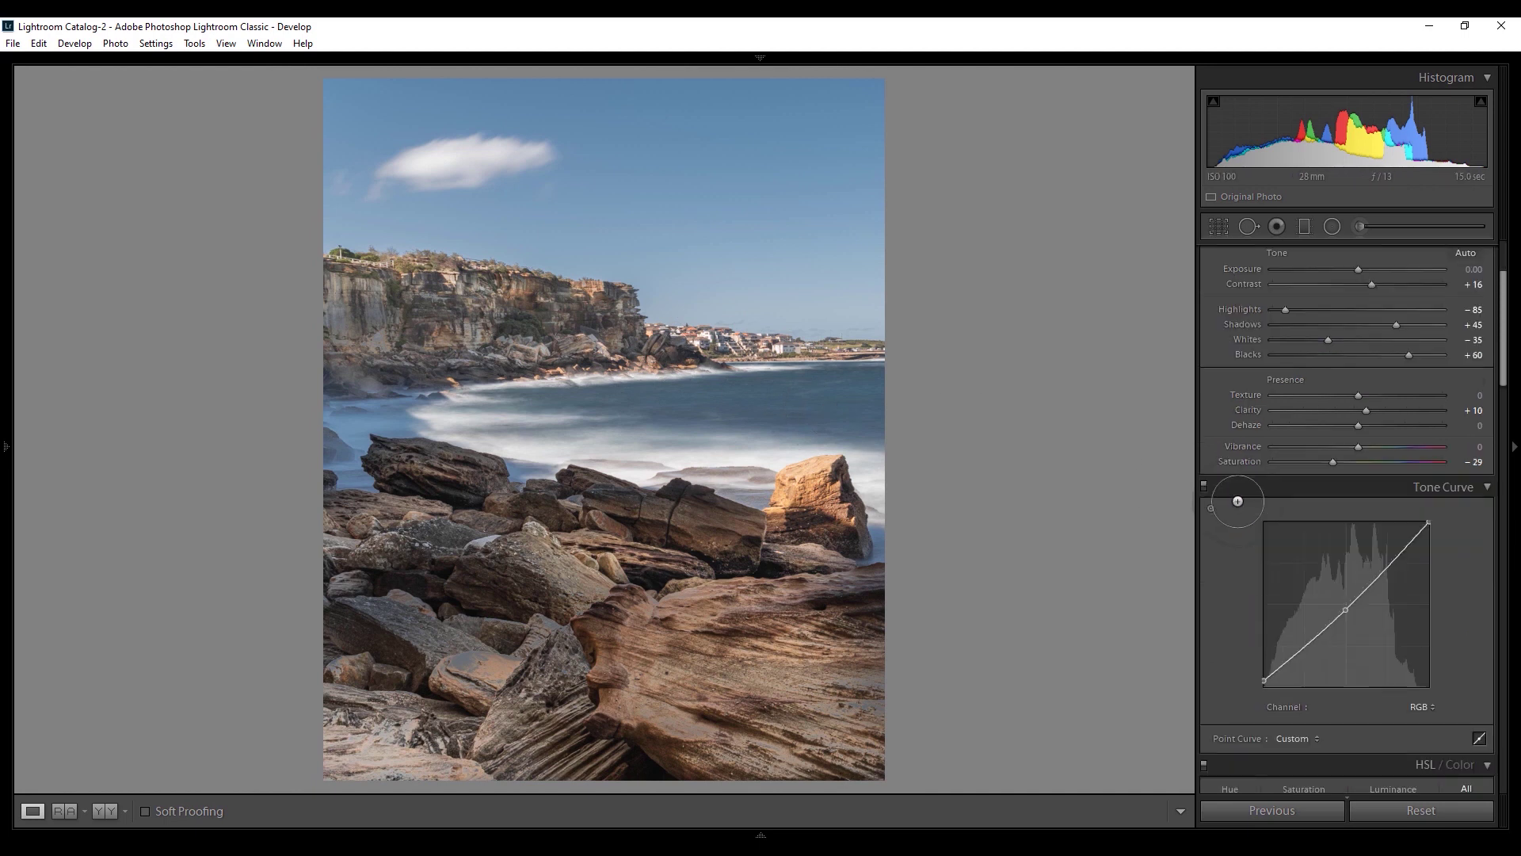
{"action": "scroll", "coordinate": [1238, 500], "scroll_direction": "down", "scroll_amount": 9}
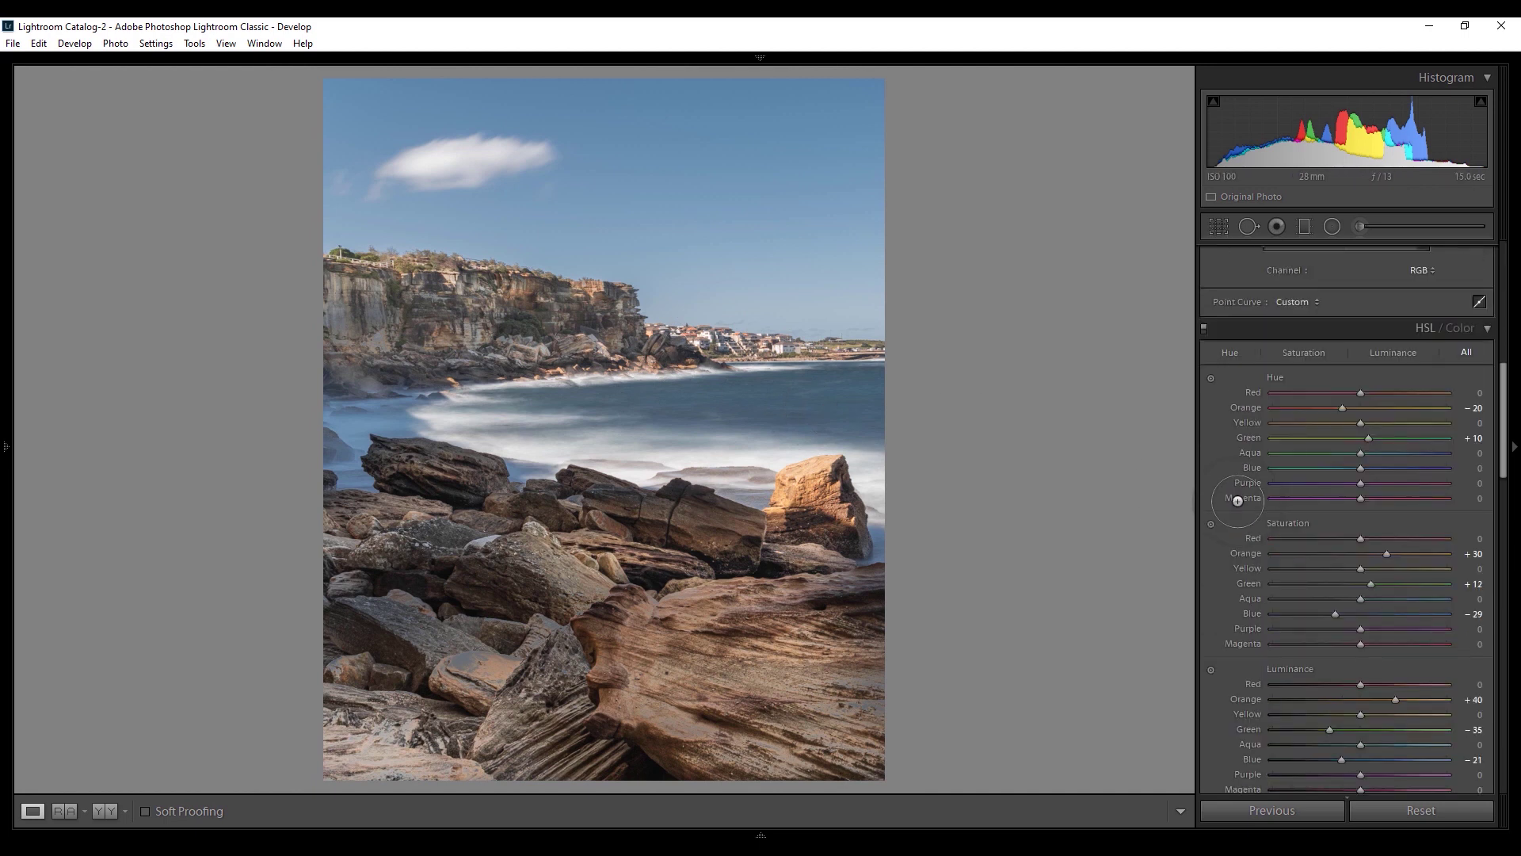
{"action": "scroll", "coordinate": [1237, 501], "scroll_direction": "up", "scroll_amount": 5}
{"action": "scroll", "coordinate": [1236, 502], "scroll_direction": "down", "scroll_amount": 5}
{"action": "left_click_drag", "start_coordinate": [1334, 615], "coordinate": [1307, 620]}
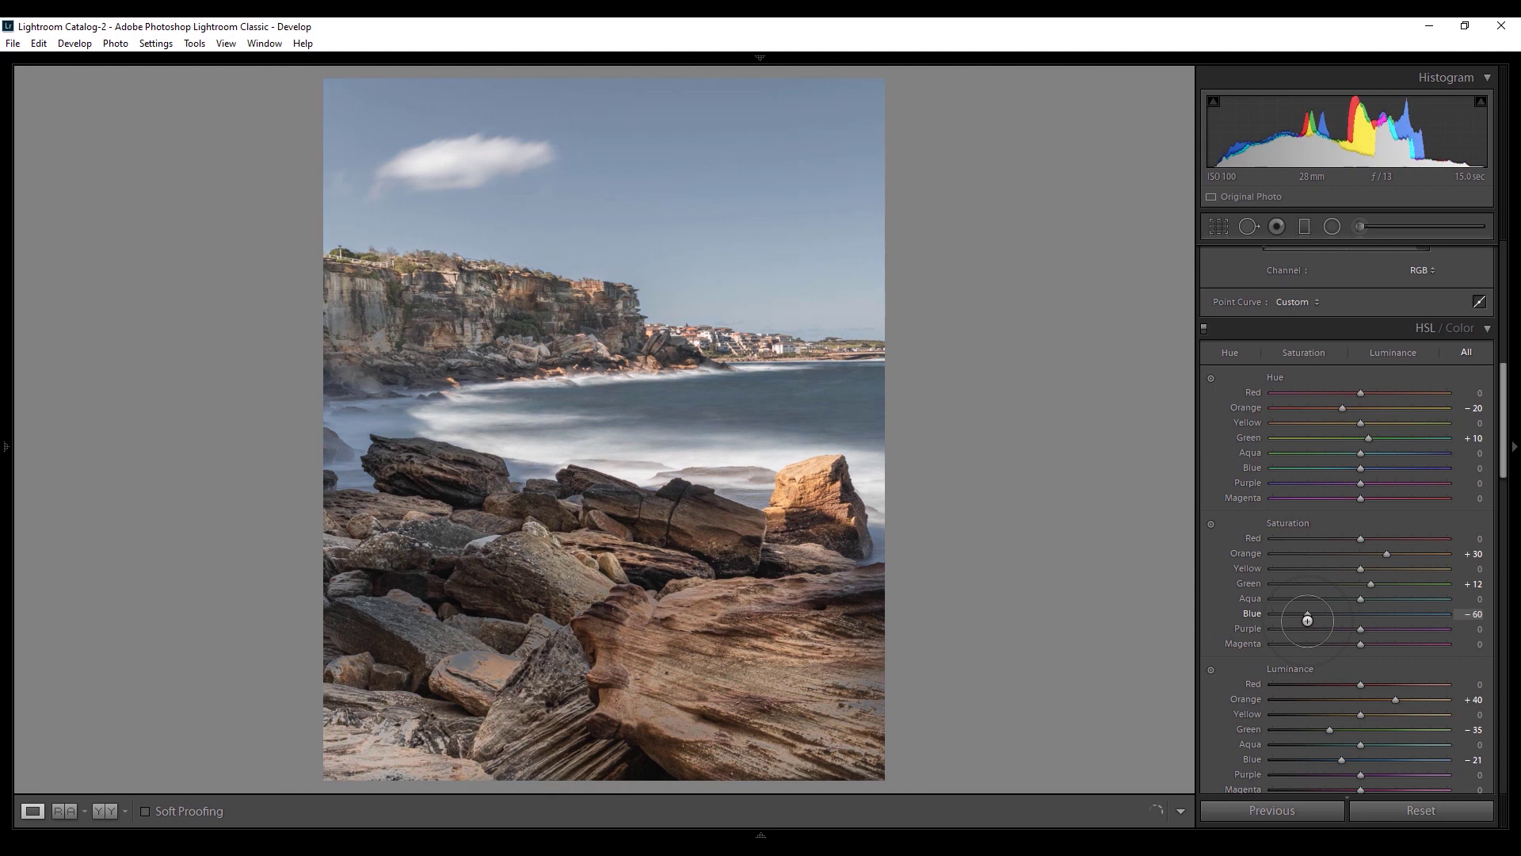
{"action": "left_click_drag", "start_coordinate": [1308, 621], "coordinate": [1315, 620]}
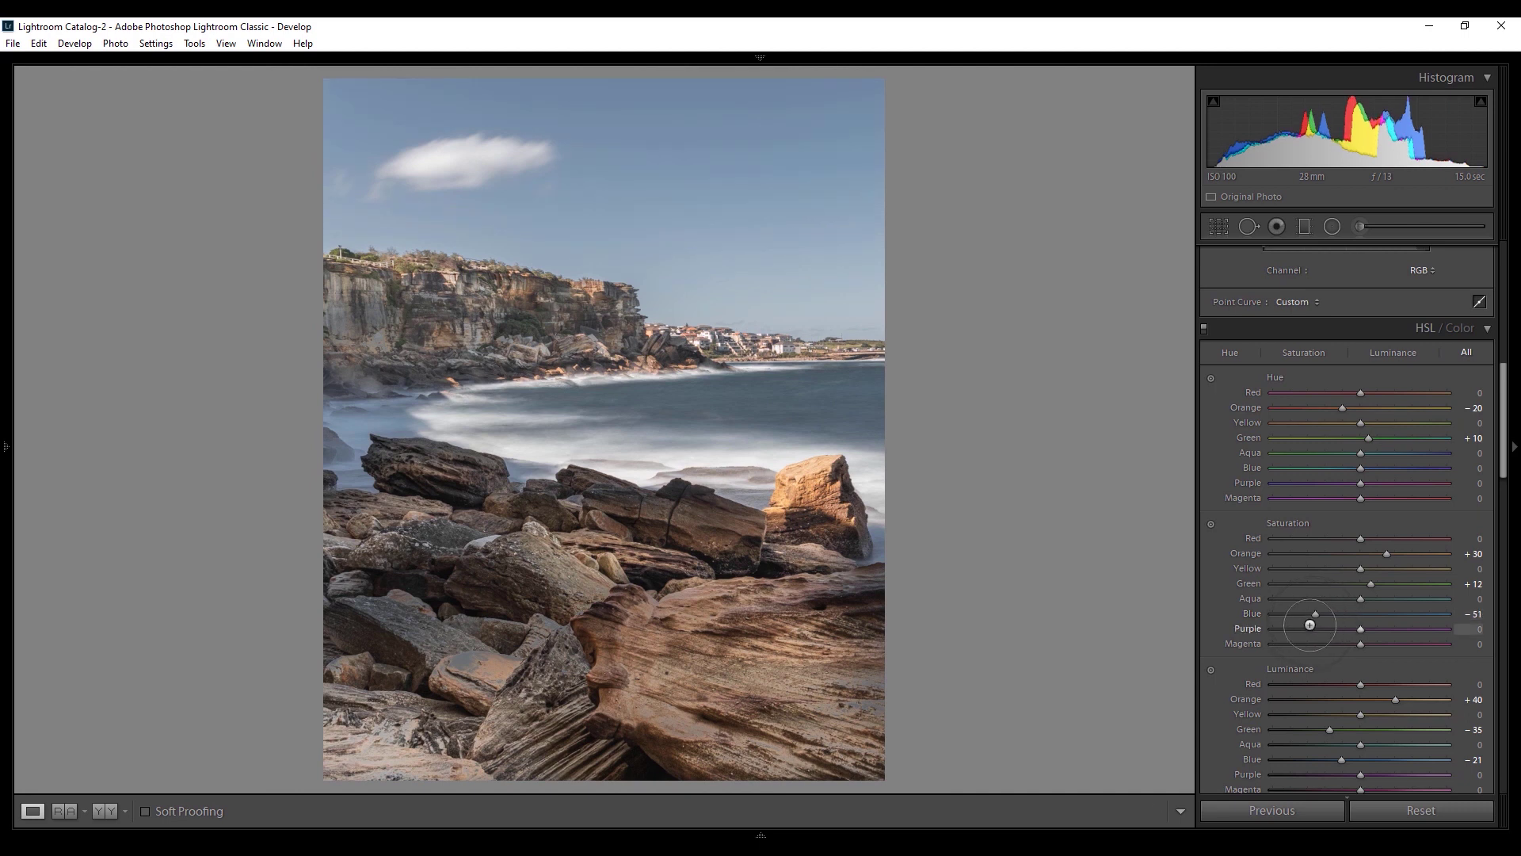
{"action": "key", "text": "backslash"}
{"action": "key", "text": "backslash"}
{"action": "left_click_drag", "start_coordinate": [1317, 617], "coordinate": [1315, 617]}
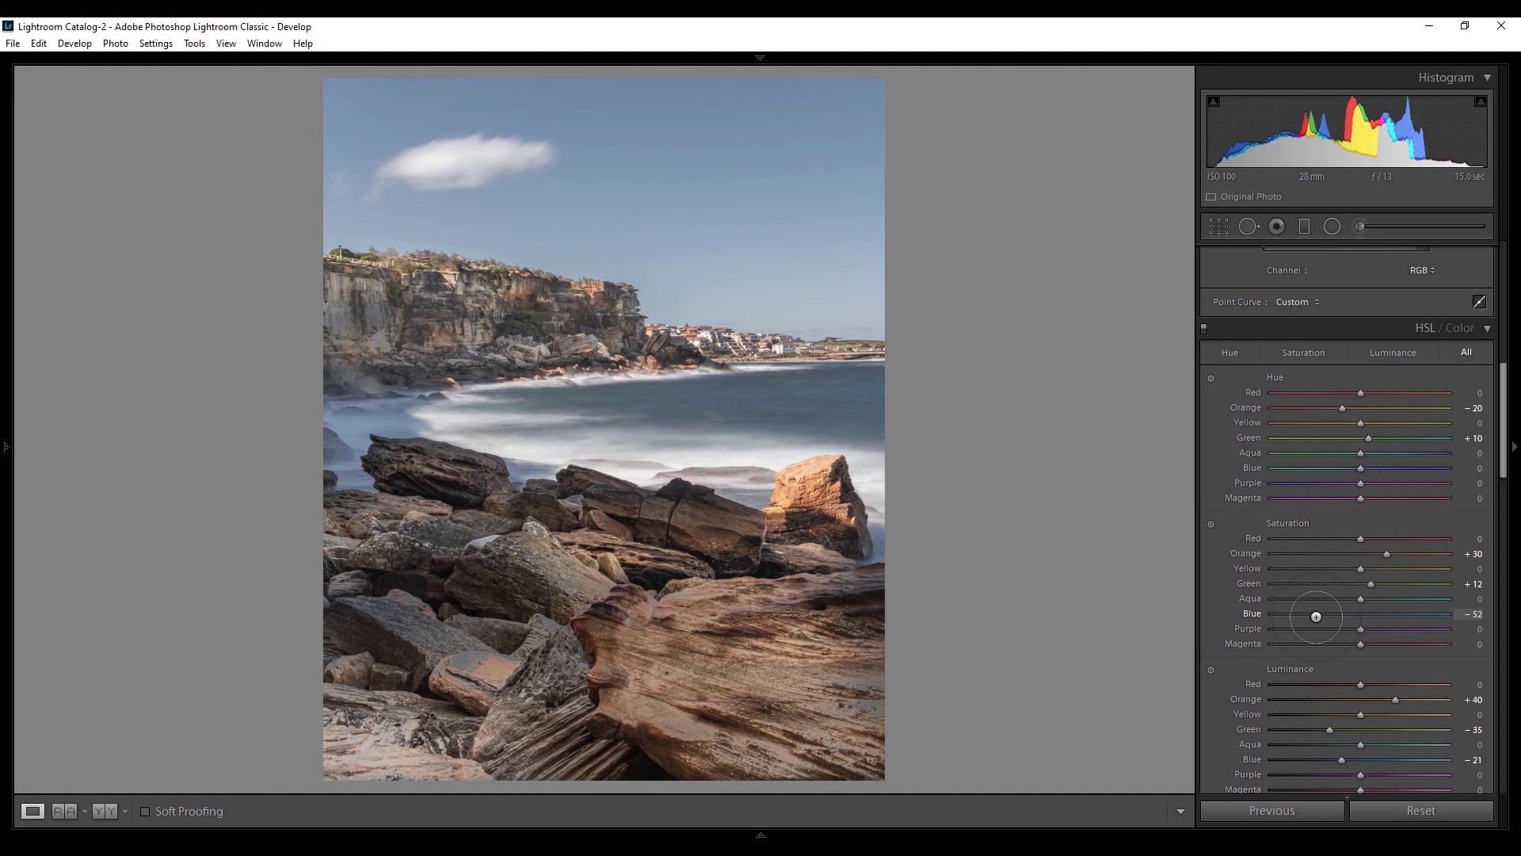
- Compare the finished photo with its Before version twice and return to the edited view
{"action": "key", "text": "backslash"}
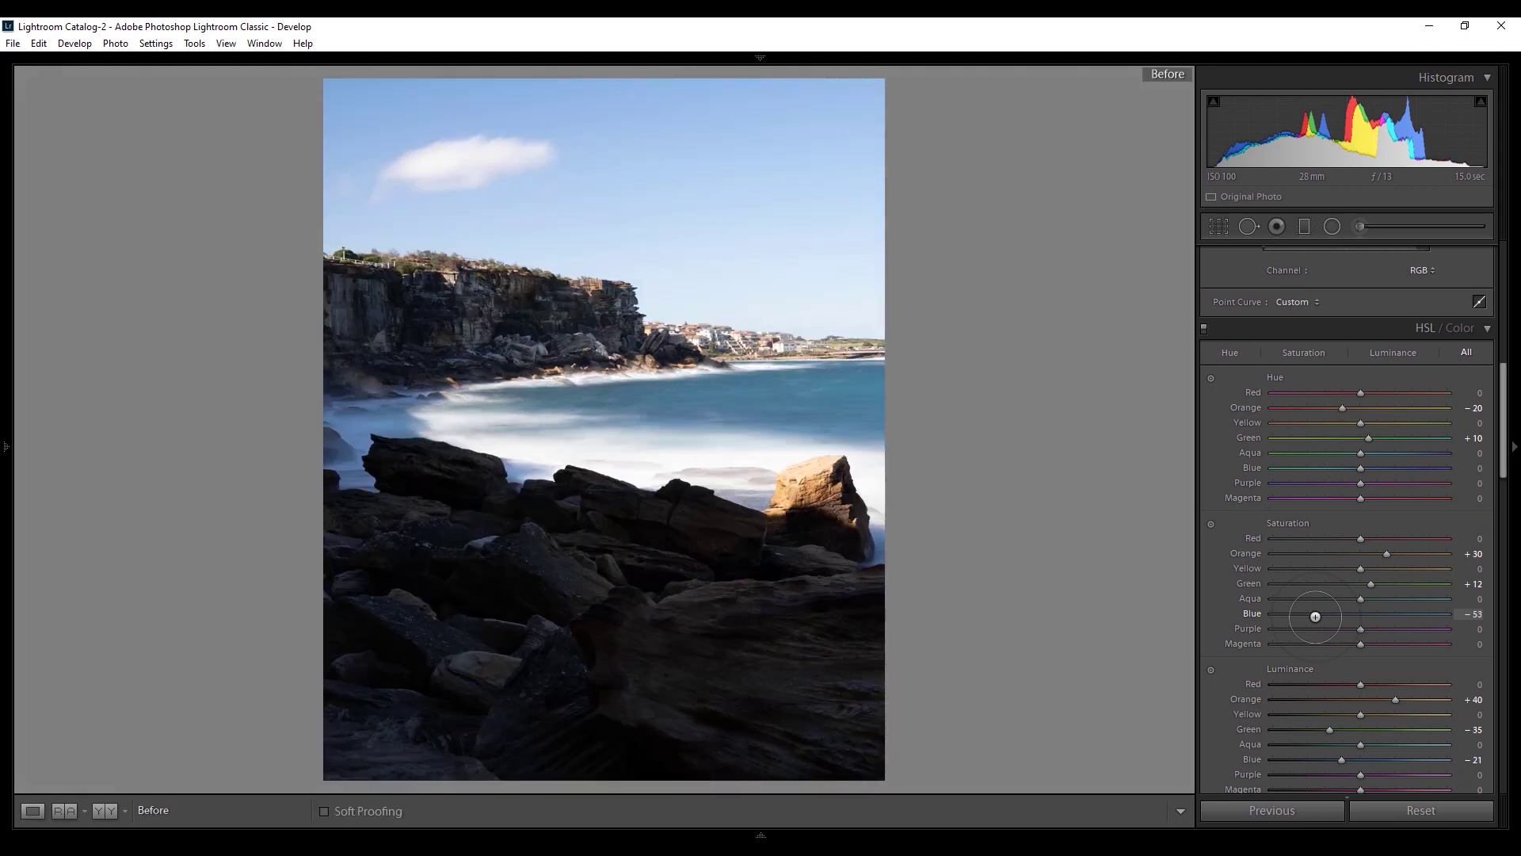
{"action": "key", "text": "backslash"}
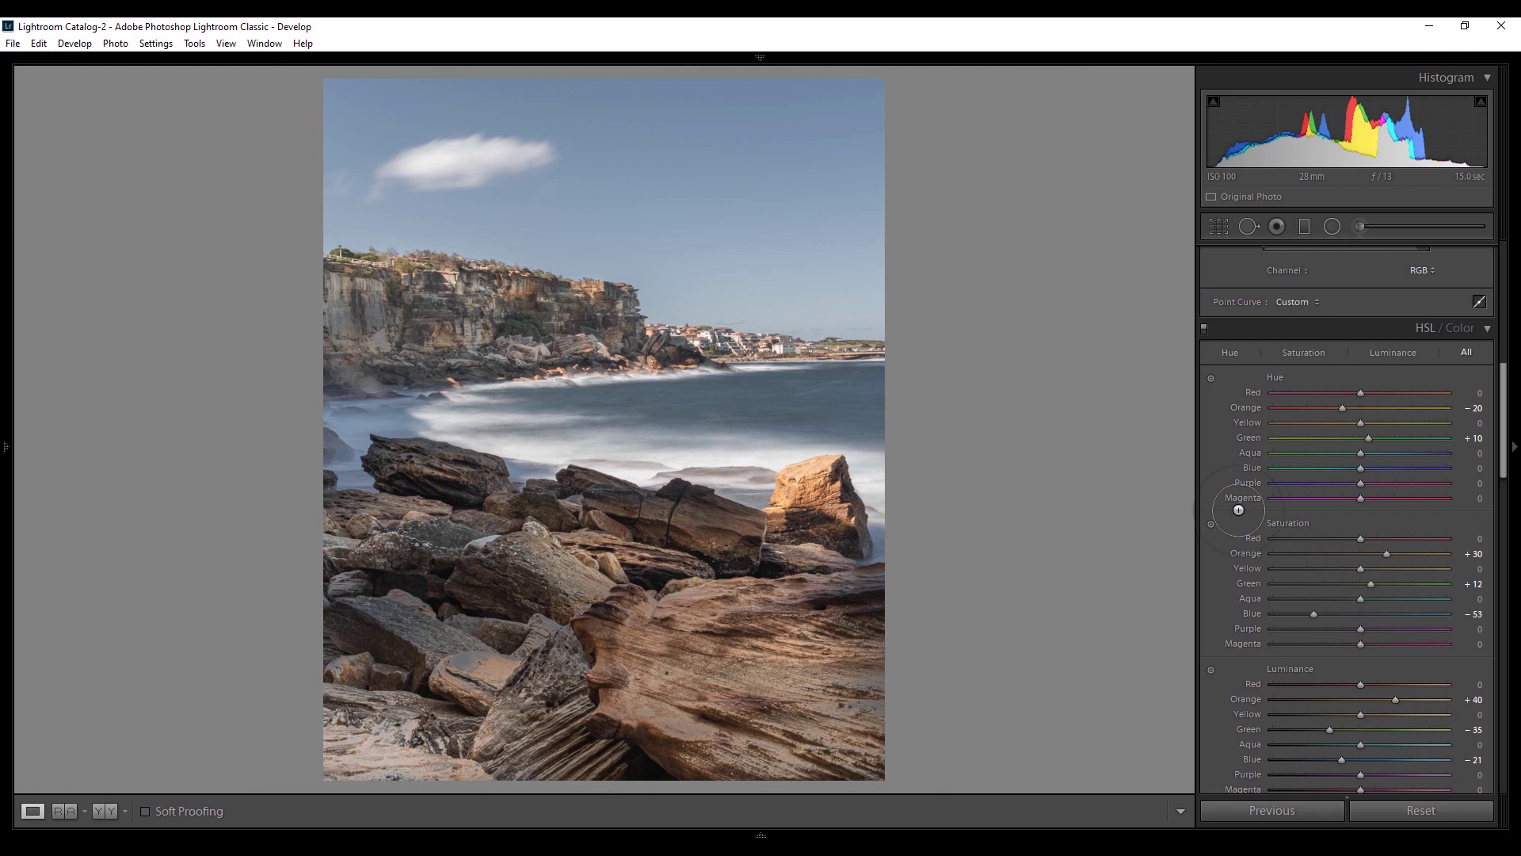
{"action": "key", "text": "backslash"}
{"action": "key", "text": "backslash"}
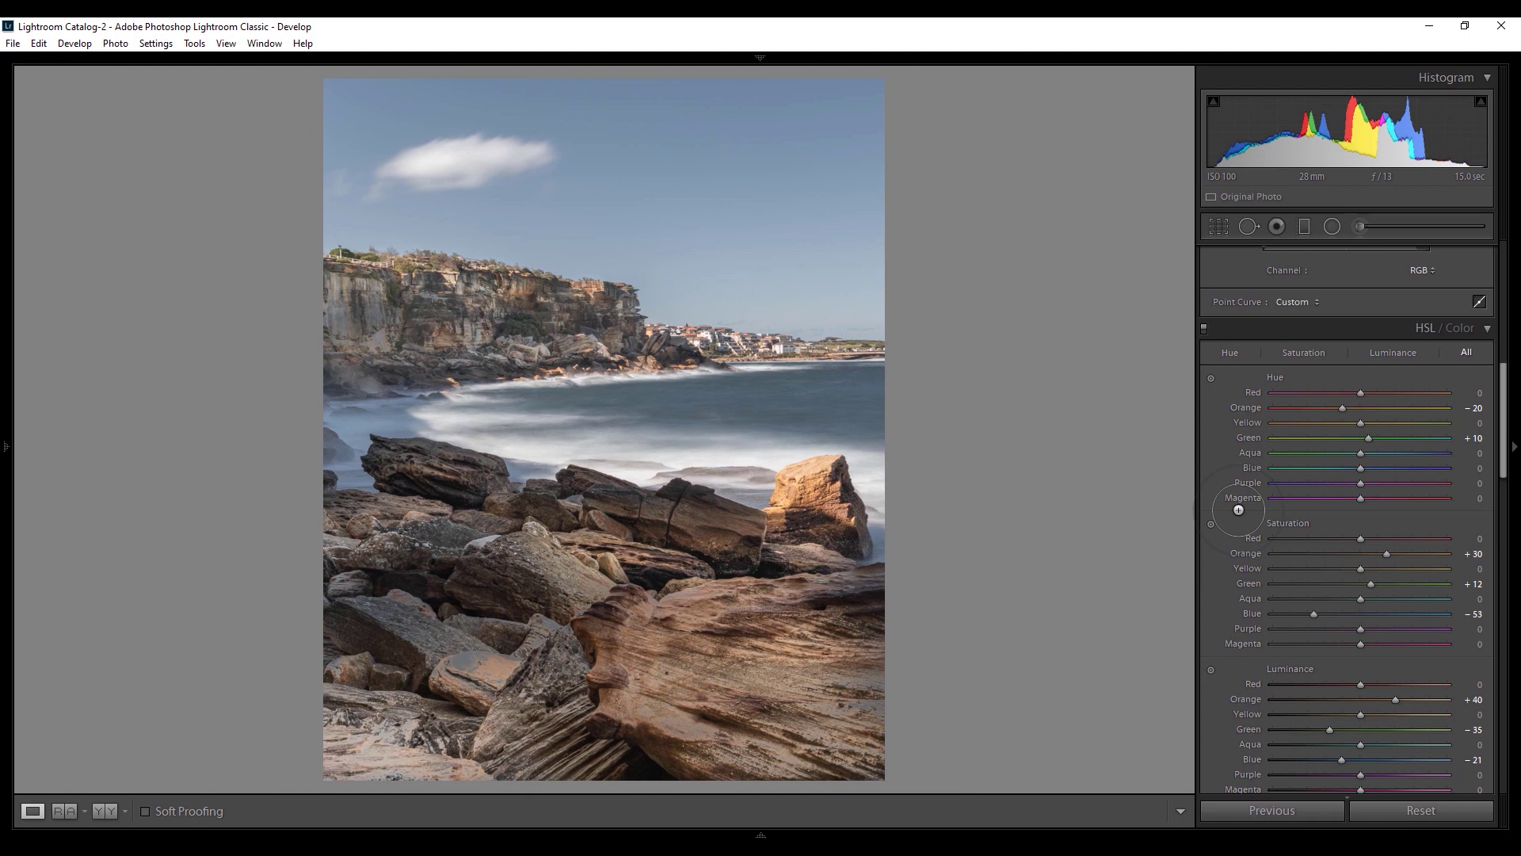